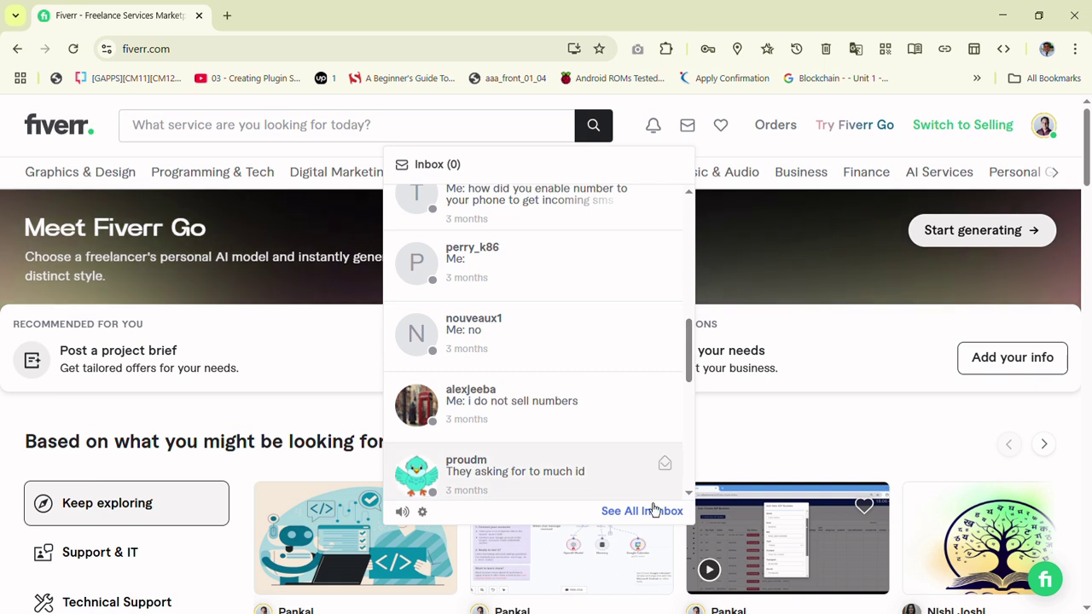
Step: Open the full message inbox and go from there to the seller's Gigs management page
{"action": "left_click", "coordinate": [648, 512]}
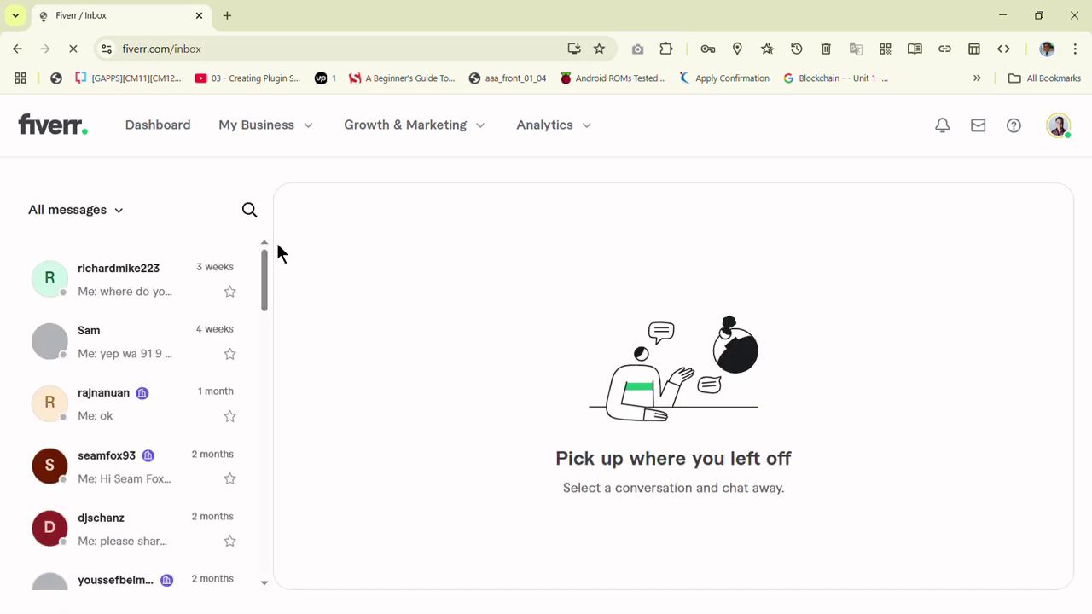
{"action": "left_click_drag", "start_coordinate": [263, 288], "coordinate": [258, 251]}
{"action": "left_click", "coordinate": [247, 128]}
{"action": "left_click", "coordinate": [248, 209]}
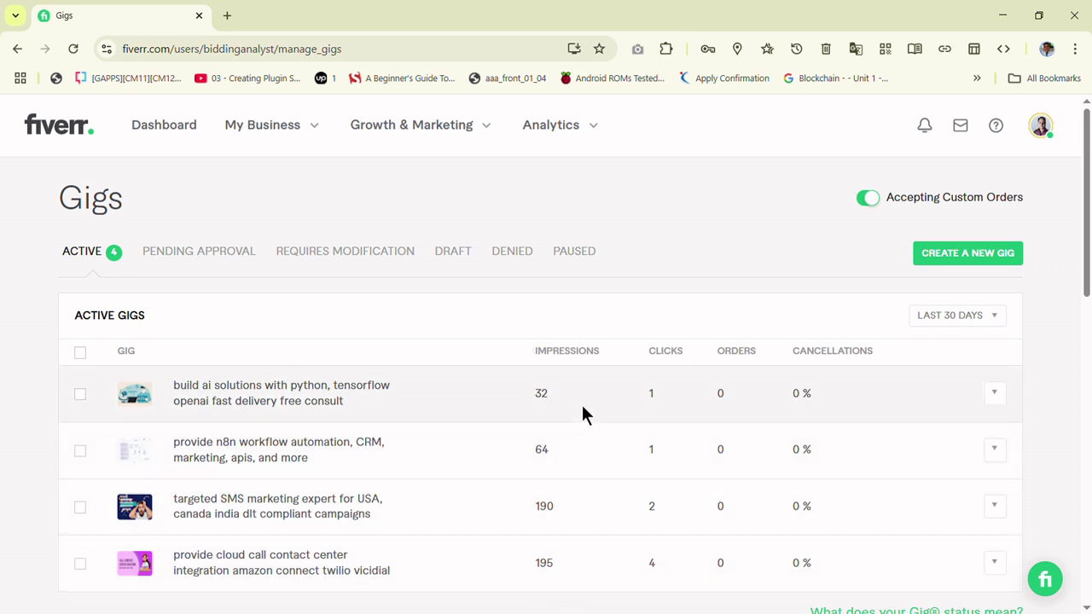
Step: Expand the "build ai solutions with python, tensorflow" gig's details, preview its public page, and close the preview
{"action": "scroll", "coordinate": [634, 340], "scroll_direction": "down", "scroll_amount": 2}
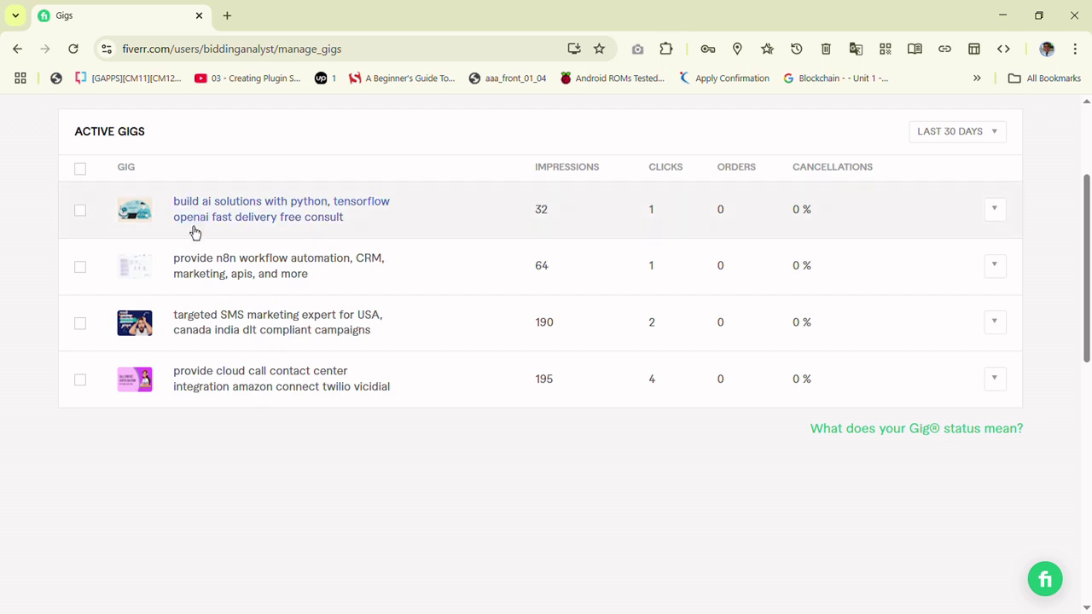
{"action": "left_click", "coordinate": [203, 225]}
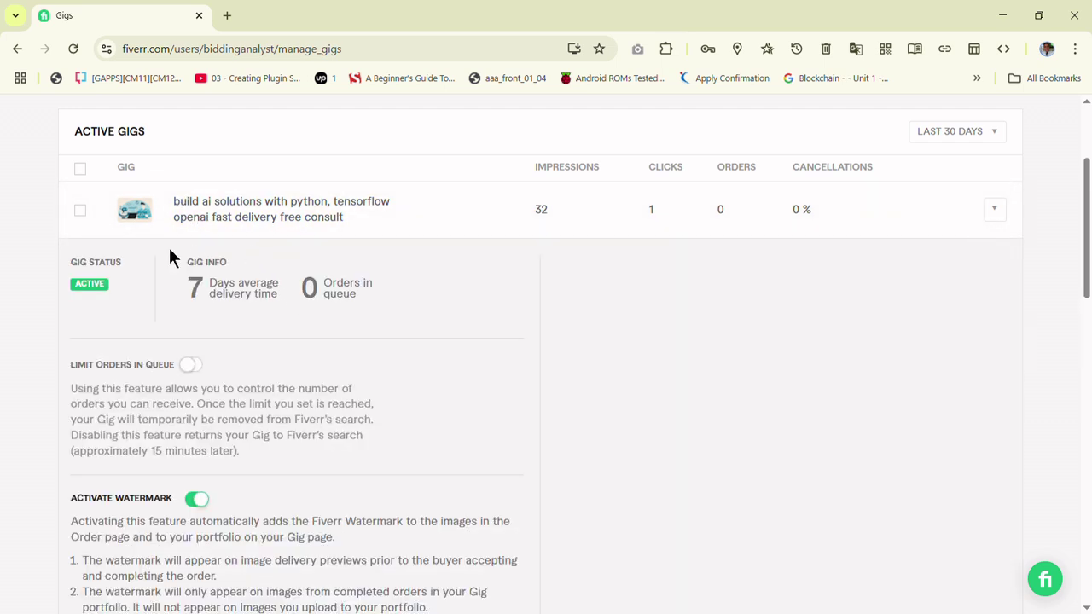
{"action": "left_click", "coordinate": [1006, 224]}
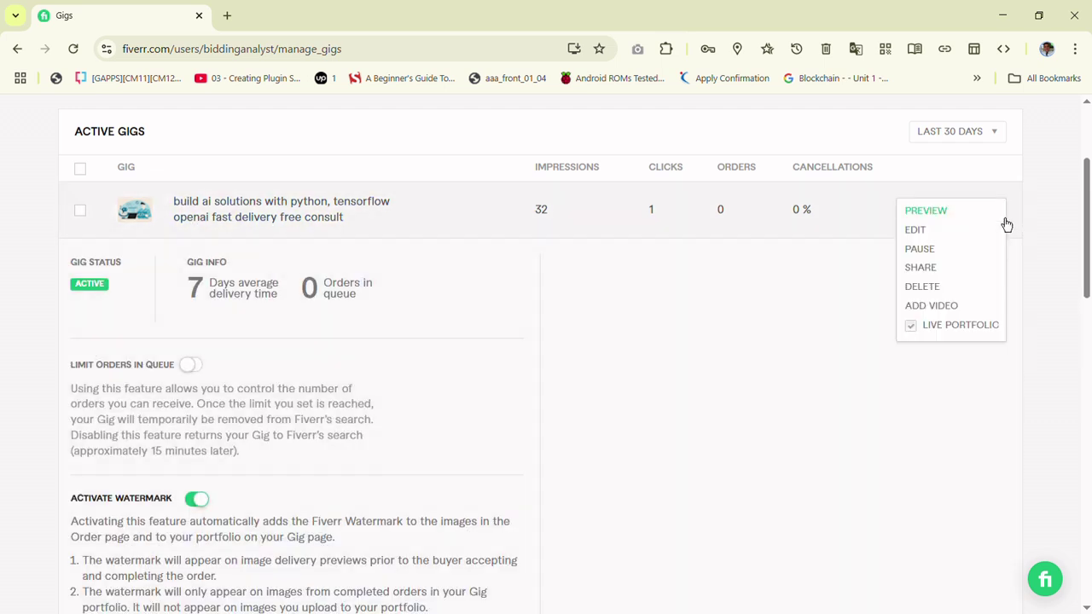
{"action": "left_click", "coordinate": [926, 214]}
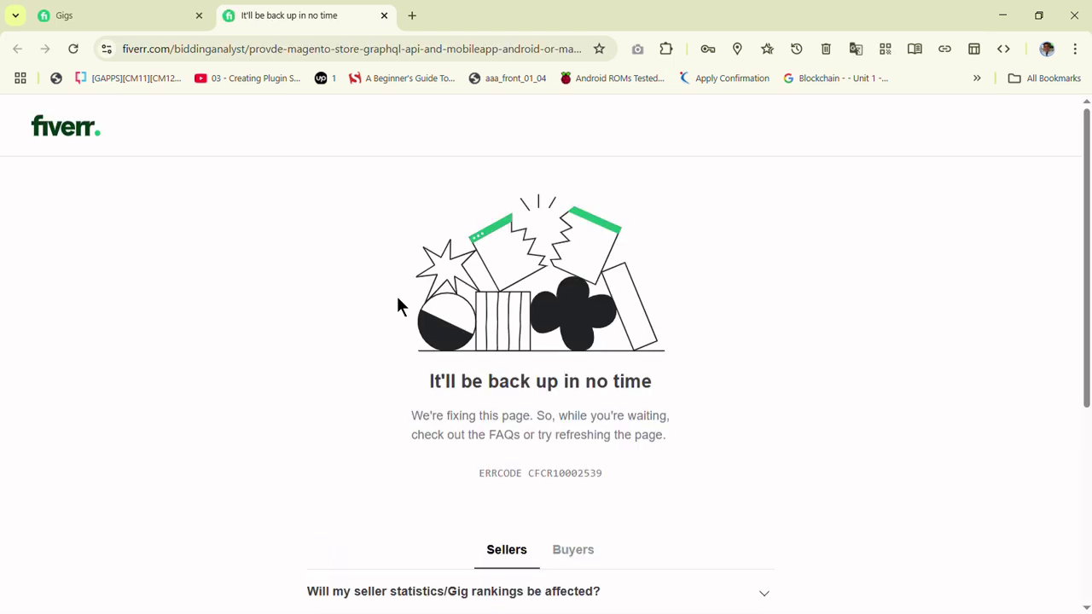
{"action": "left_click", "coordinate": [384, 16]}
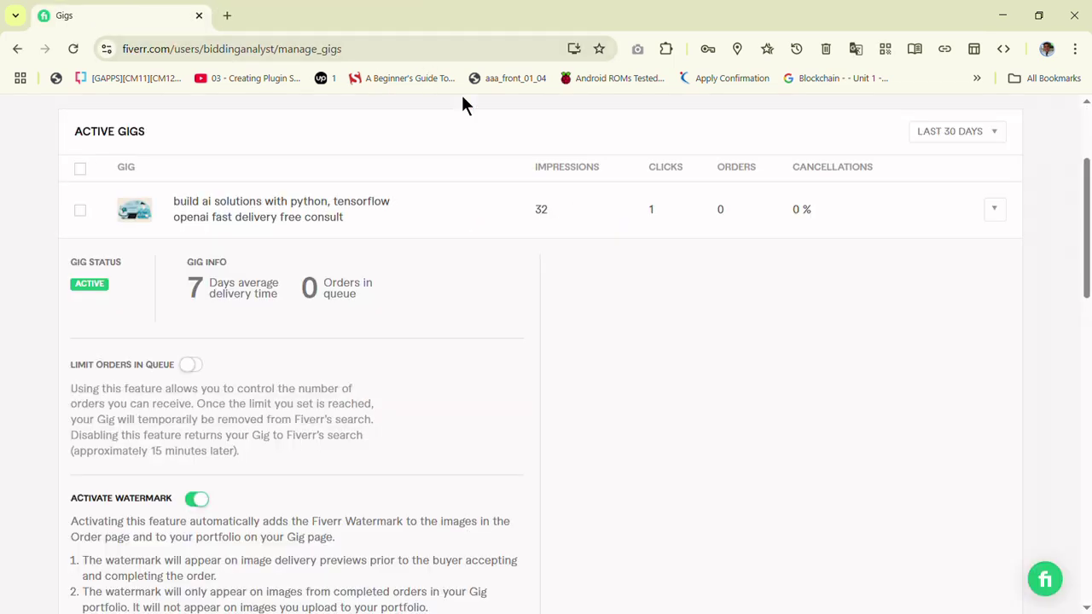
Step: Open the "build ai solutions" gig for editing and review its overview from the title down to the search tags
{"action": "left_click", "coordinate": [995, 210]}
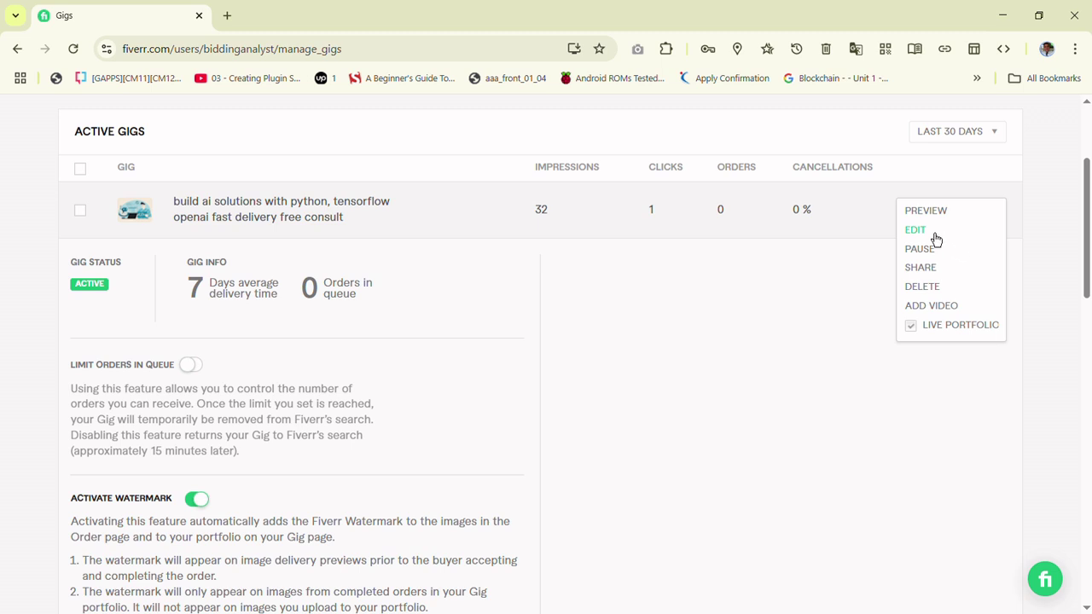
{"action": "left_click", "coordinate": [933, 232]}
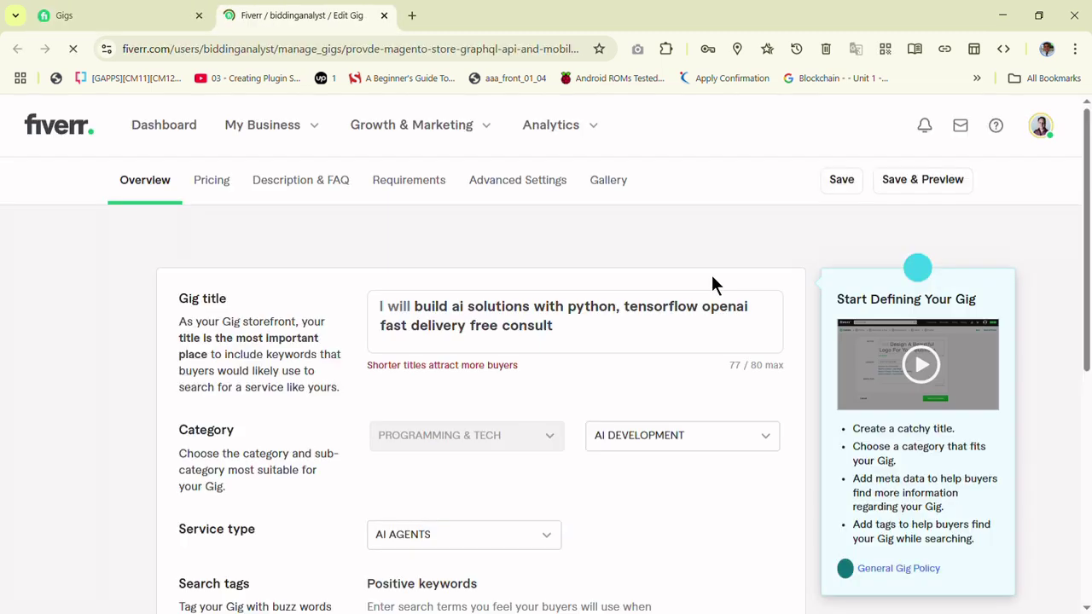
{"action": "left_click_drag", "start_coordinate": [413, 306], "coordinate": [424, 305]}
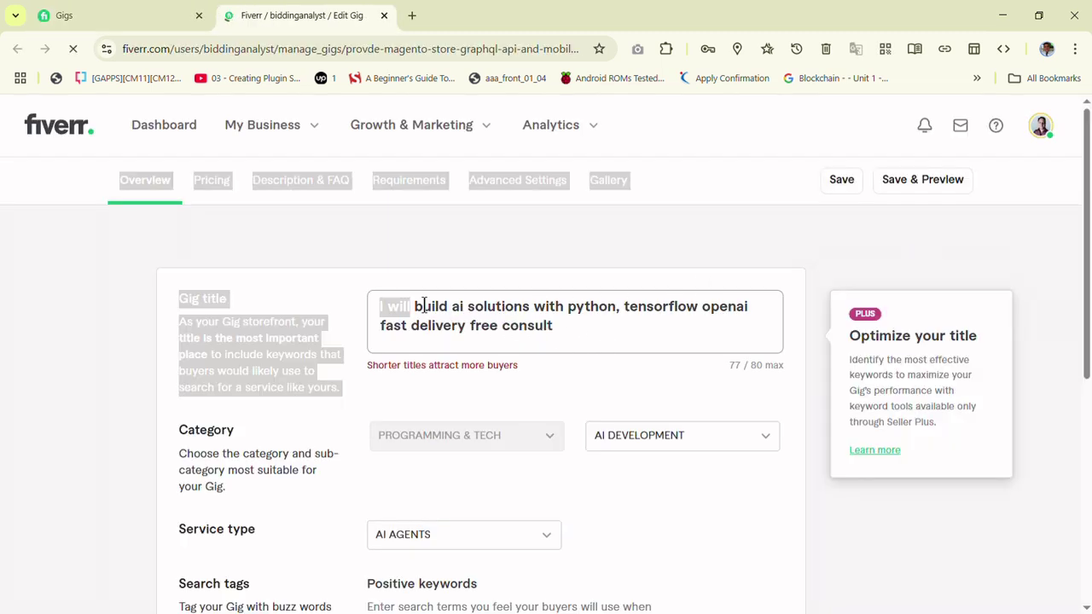
{"action": "left_click", "coordinate": [665, 380]}
{"action": "scroll", "coordinate": [632, 403], "scroll_direction": "down", "scroll_amount": 5}
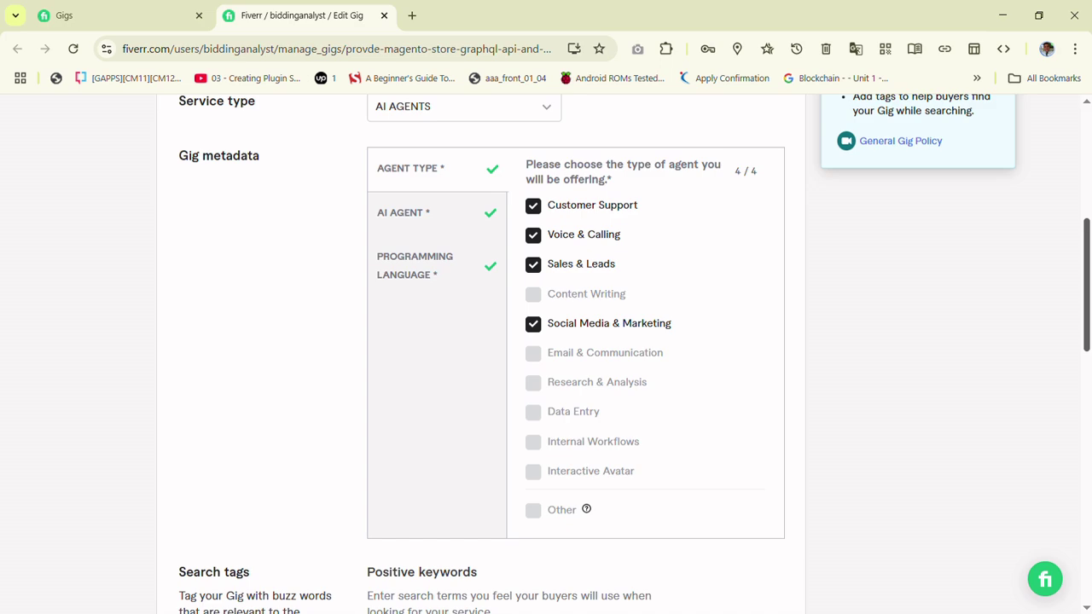
{"action": "scroll", "coordinate": [1024, 398], "scroll_direction": "down", "scroll_amount": 3}
{"action": "left_click_drag", "start_coordinate": [1088, 387], "coordinate": [1089, 404]}
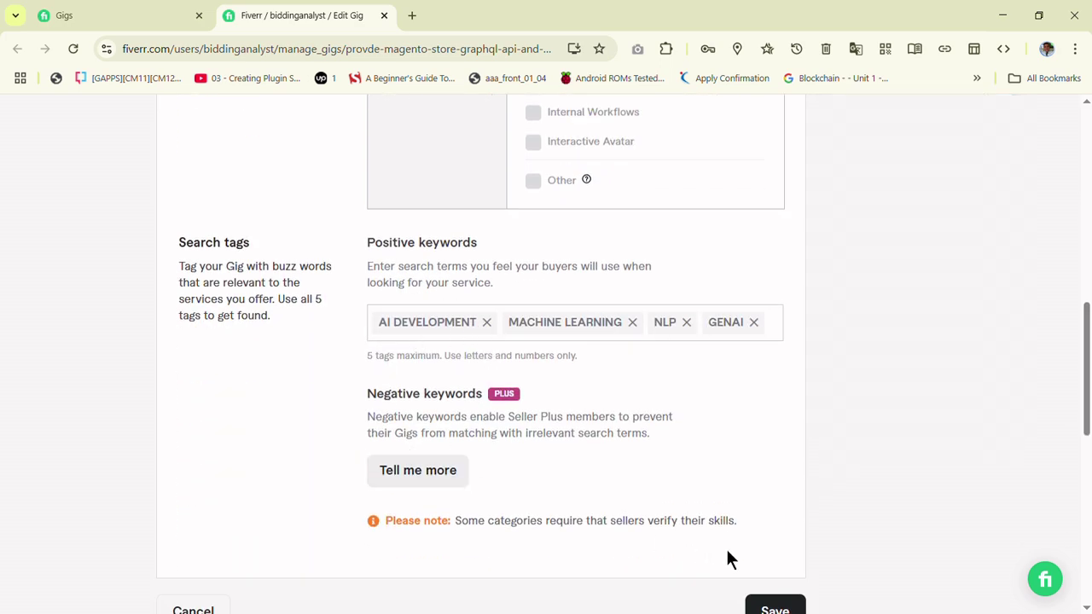
{"action": "left_click_drag", "start_coordinate": [1087, 404], "coordinate": [1087, 220]}
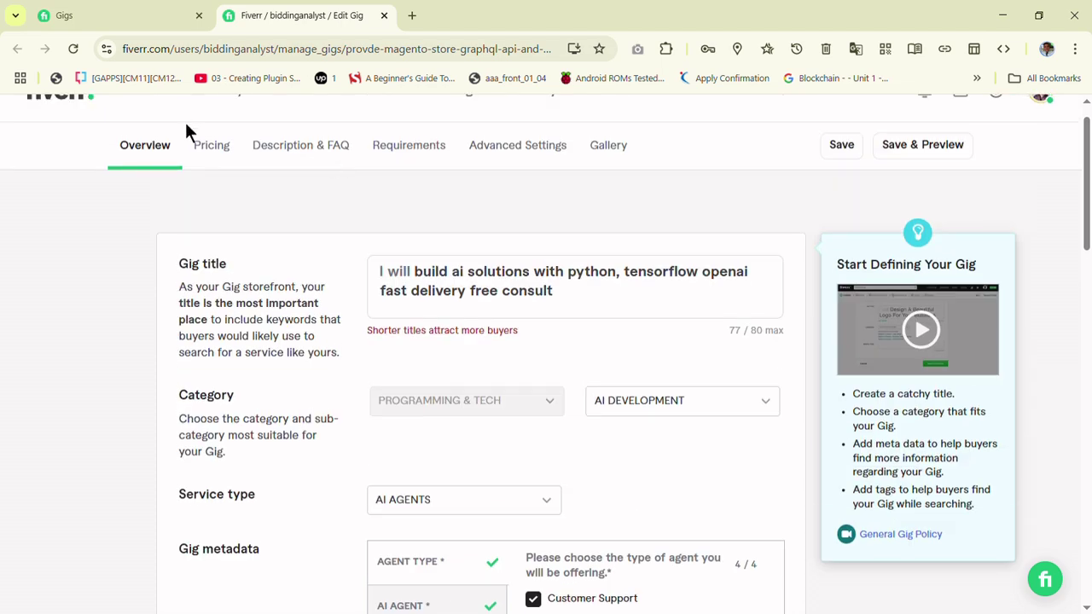
Step: Temporarily enable Offer packages in the gig's pricing to view the Standard and Premium tiers, and switch it off again
{"action": "left_click", "coordinate": [212, 151]}
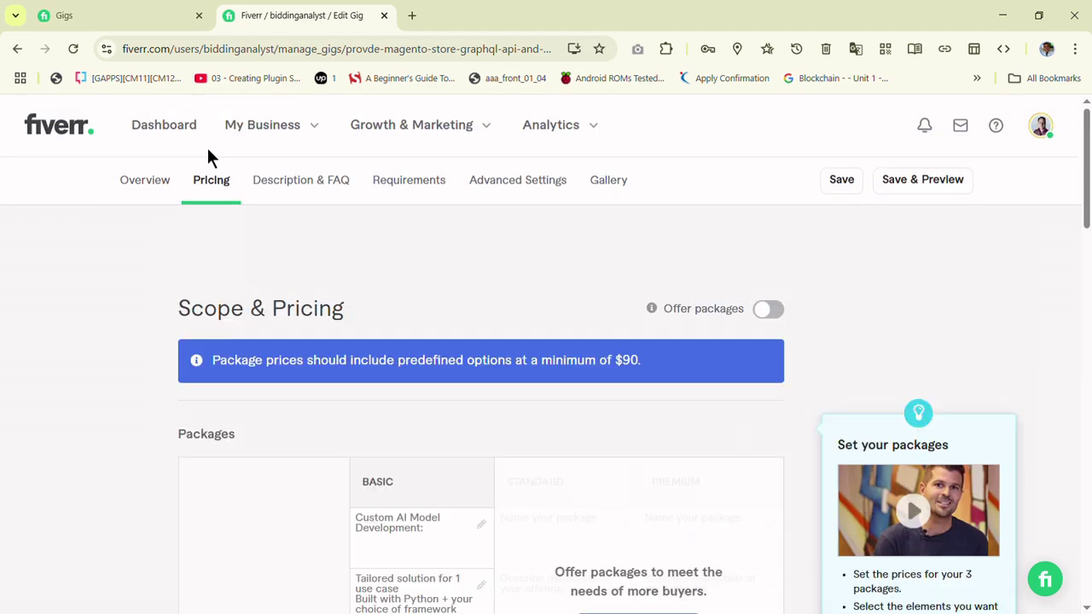
{"action": "left_click", "coordinate": [781, 314]}
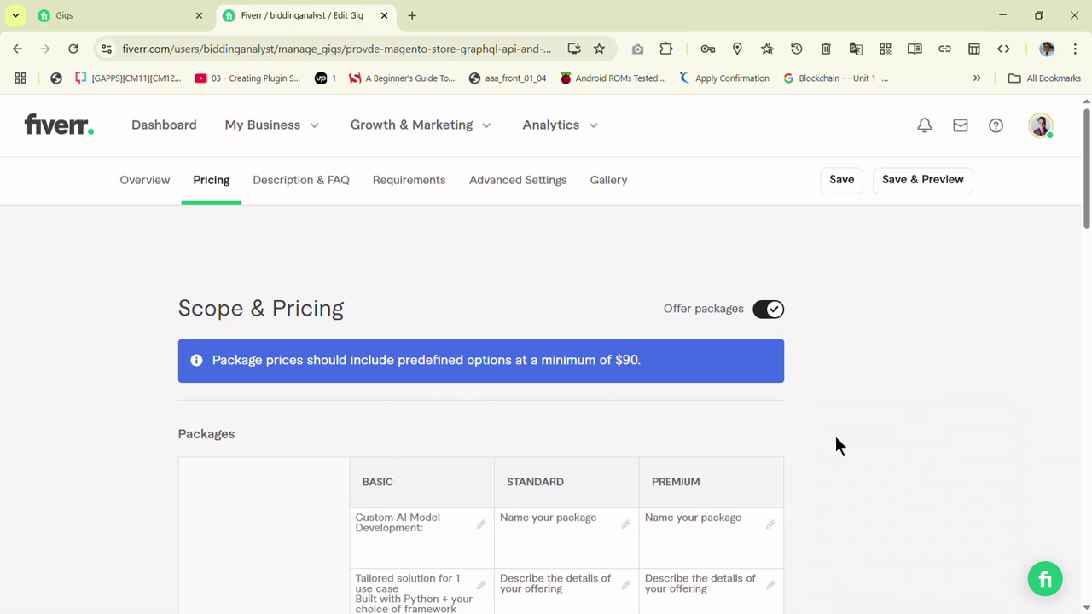
{"action": "scroll", "coordinate": [546, 359], "scroll_direction": "down", "scroll_amount": 3}
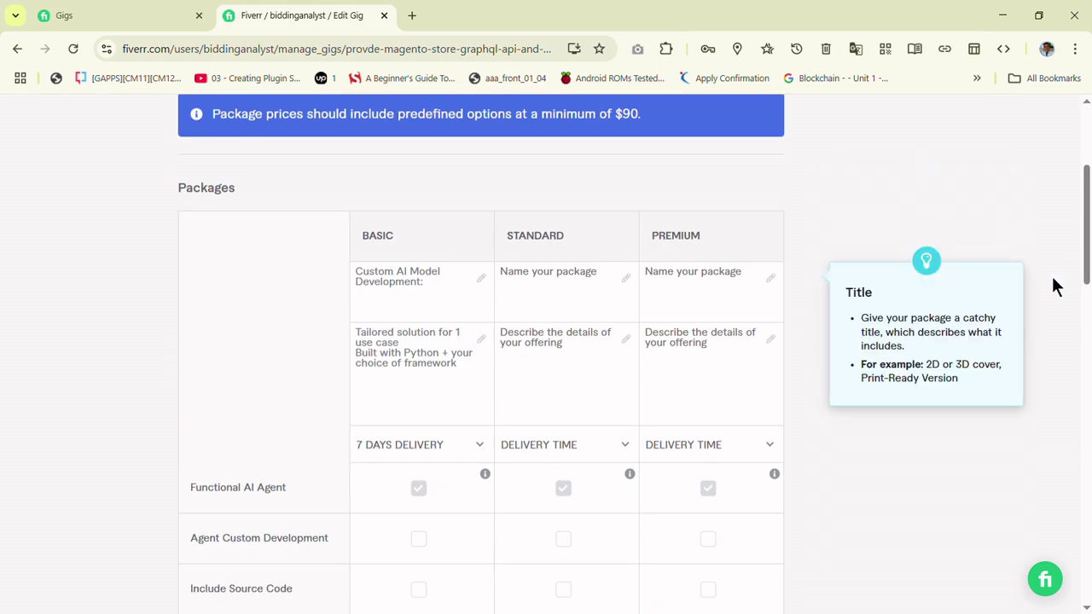
{"action": "scroll", "coordinate": [1053, 285], "scroll_direction": "up", "scroll_amount": 3}
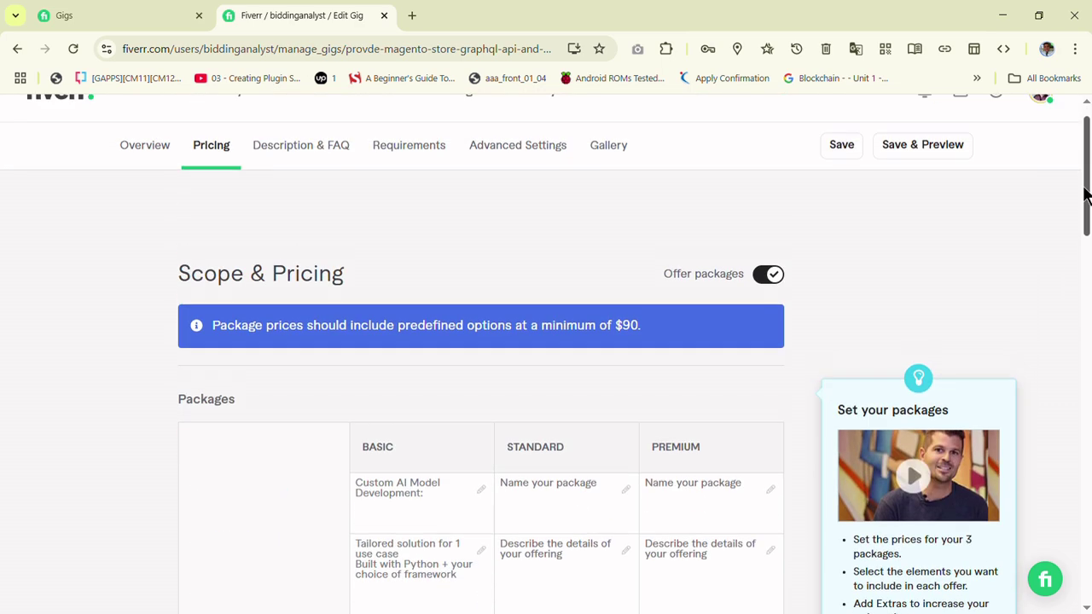
{"action": "left_click", "coordinate": [771, 282]}
Step: Remove the empty space at the end of the gig description, after the Premium package line
{"action": "left_click", "coordinate": [312, 162]}
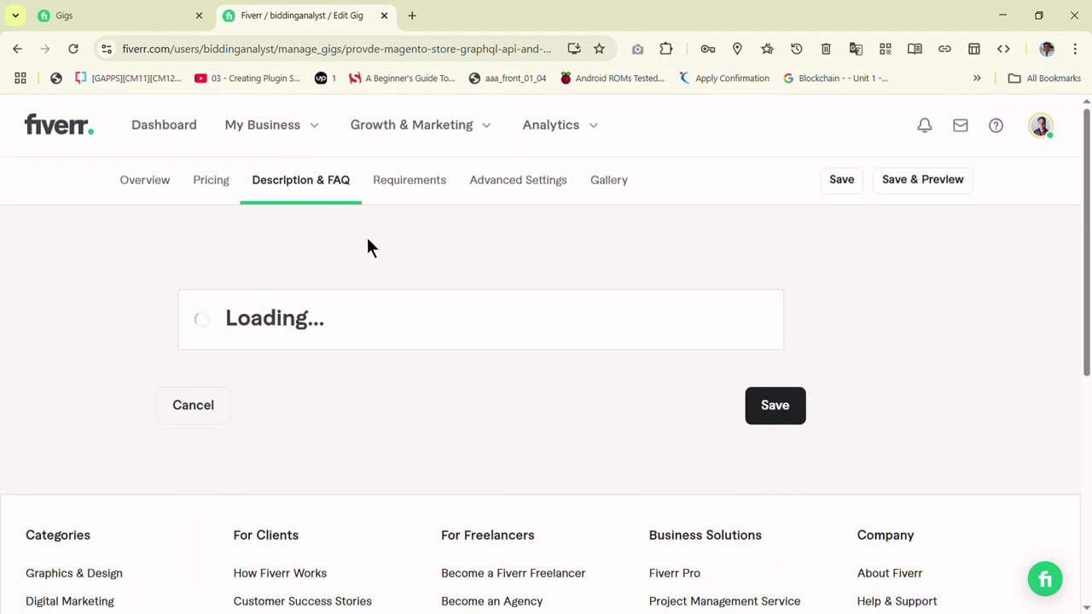
{"action": "scroll", "coordinate": [947, 448], "scroll_direction": "down", "scroll_amount": 1}
{"action": "scroll", "coordinate": [982, 276], "scroll_direction": "down", "scroll_amount": 3}
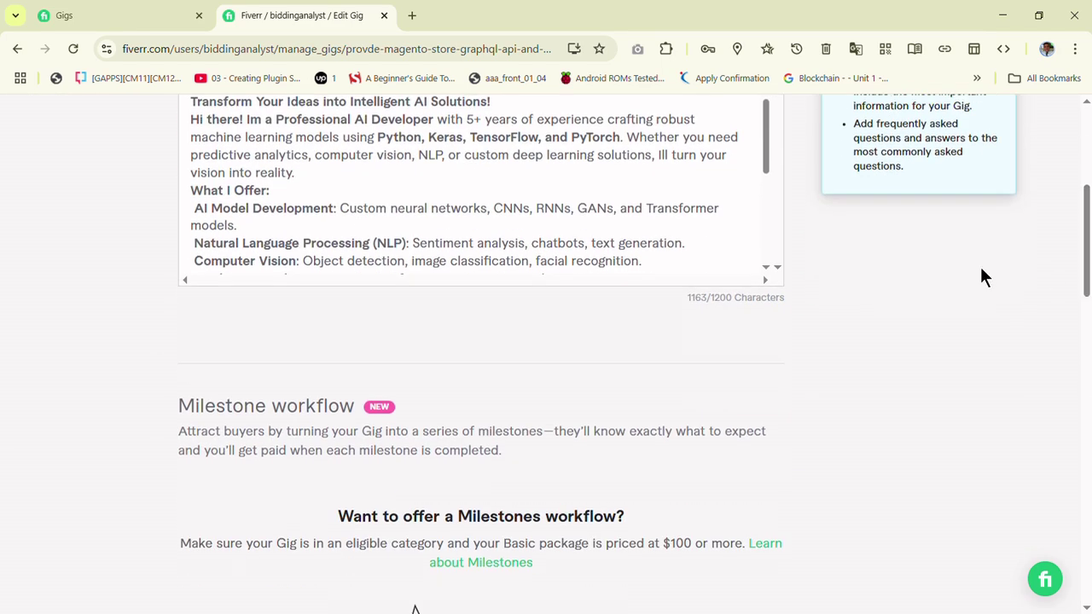
{"action": "left_click_drag", "start_coordinate": [766, 166], "coordinate": [788, 250]}
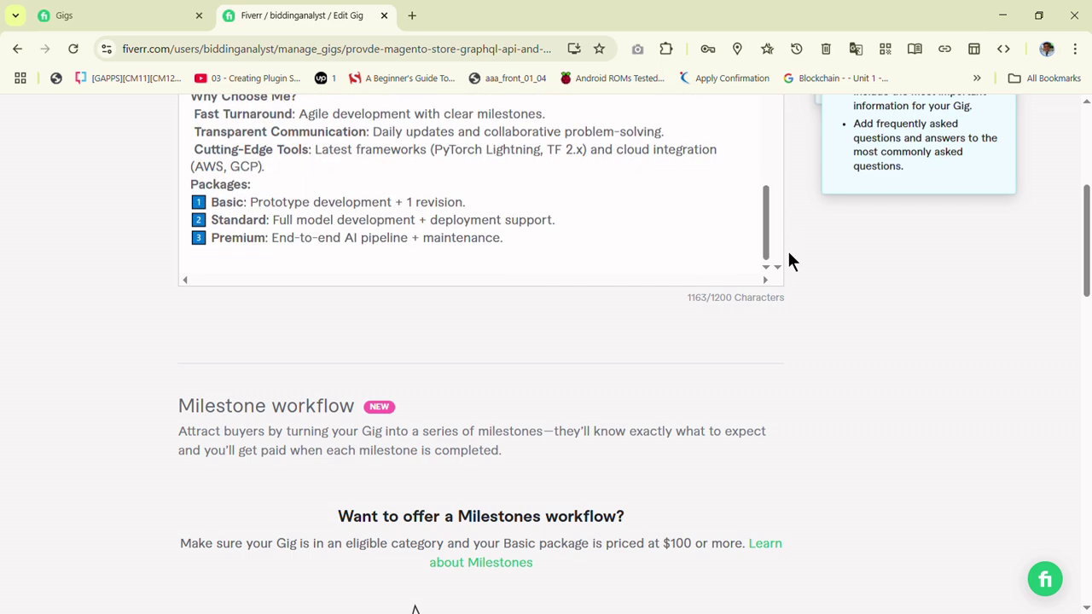
{"action": "left_click", "coordinate": [603, 253]}
{"action": "key", "text": "BackSpace"}
{"action": "key", "text": "BackSpace"}
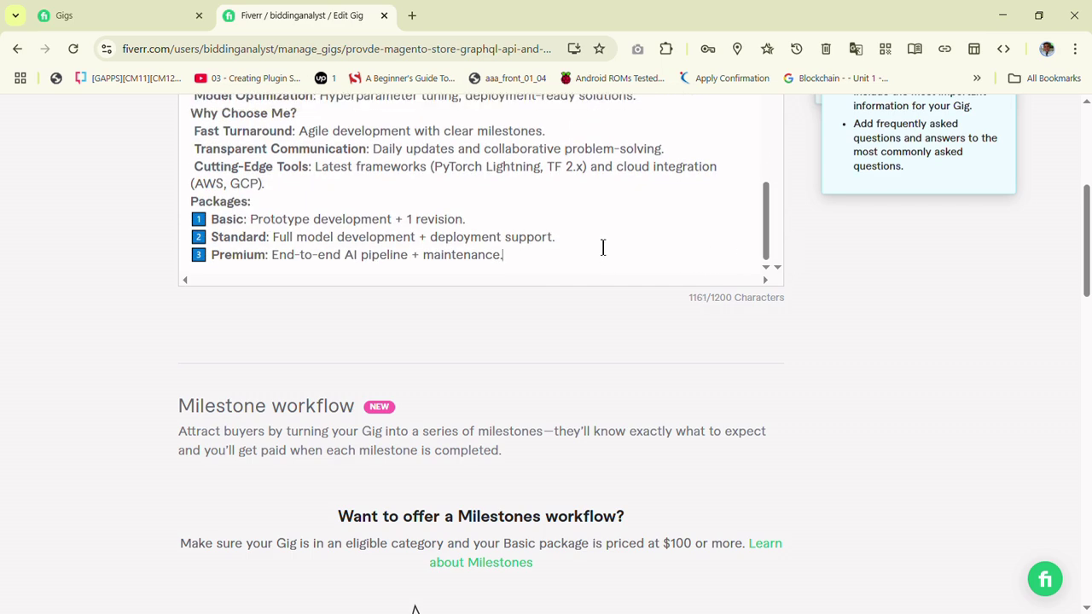
Step: Review the Fiverr questions and the seller's own questions in the gig's buyer requirements
{"action": "left_click_drag", "start_coordinate": [1088, 266], "coordinate": [1088, 172]}
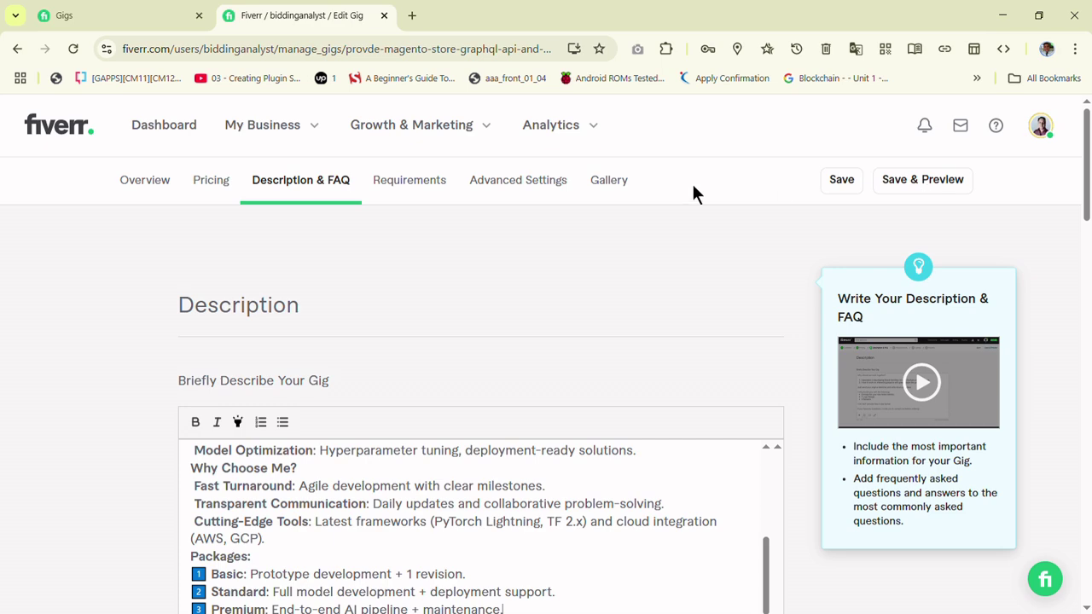
{"action": "left_click", "coordinate": [445, 197]}
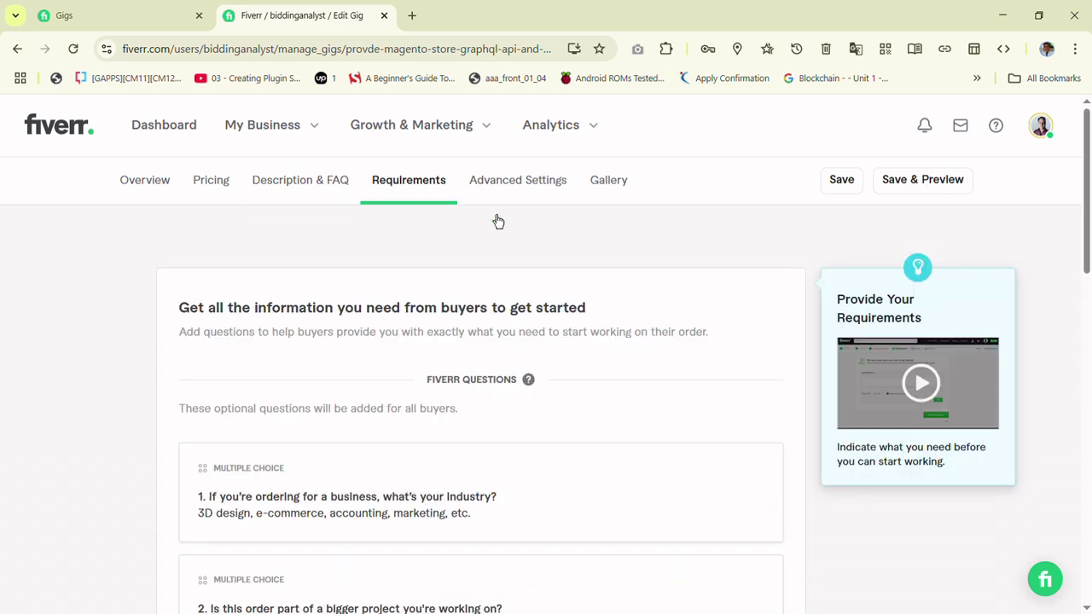
{"action": "left_click_drag", "start_coordinate": [1088, 242], "coordinate": [1089, 310]}
{"action": "scroll", "coordinate": [1077, 260], "scroll_direction": "up", "scroll_amount": 3}
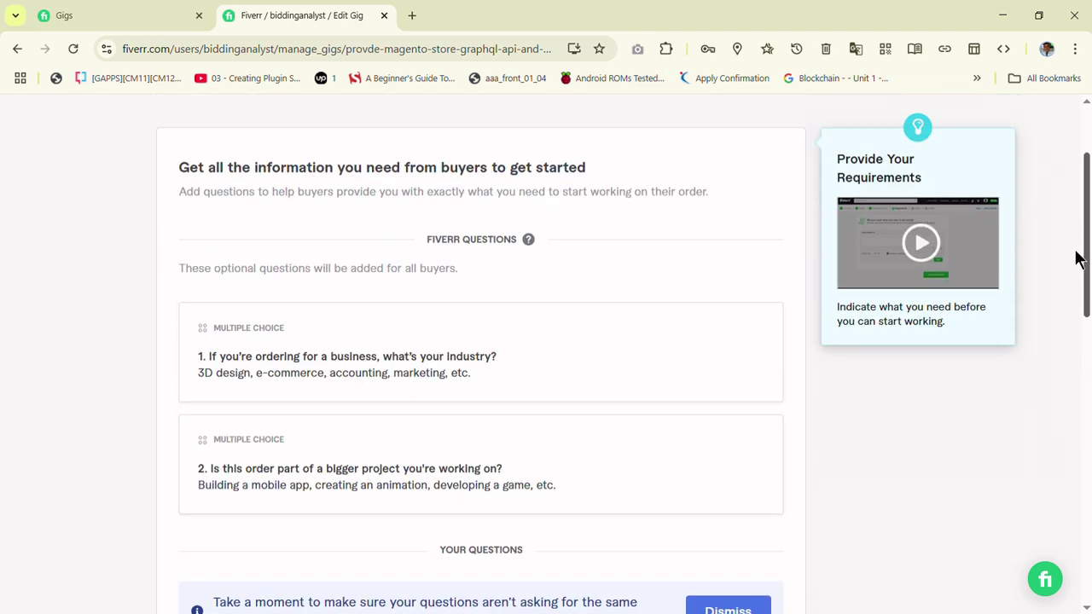
{"action": "scroll", "coordinate": [1077, 259], "scroll_direction": "down", "scroll_amount": 6}
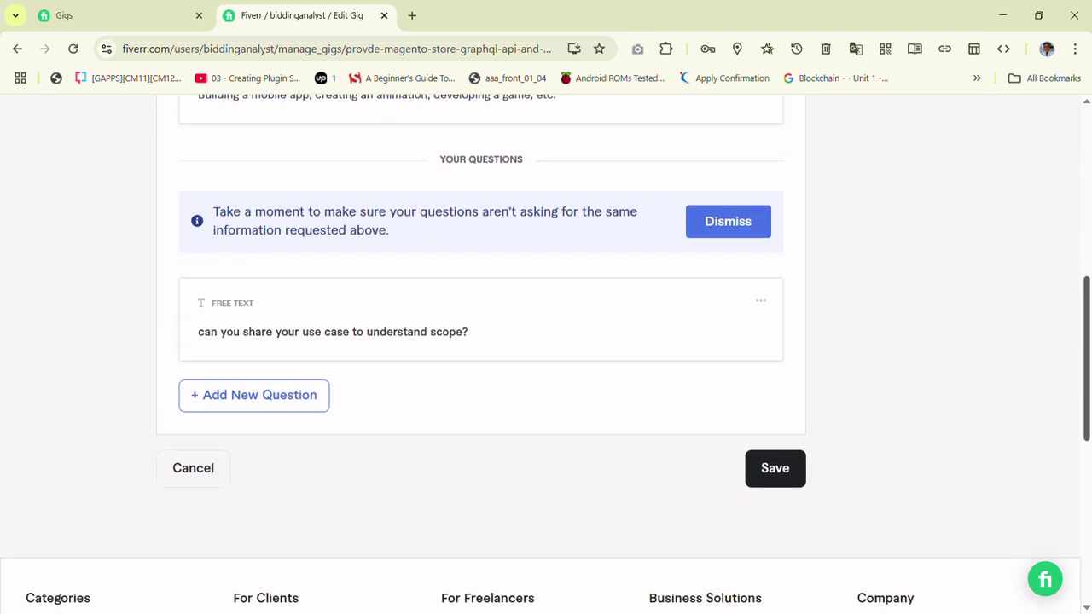
{"action": "scroll", "coordinate": [1073, 237], "scroll_direction": "up", "scroll_amount": 8}
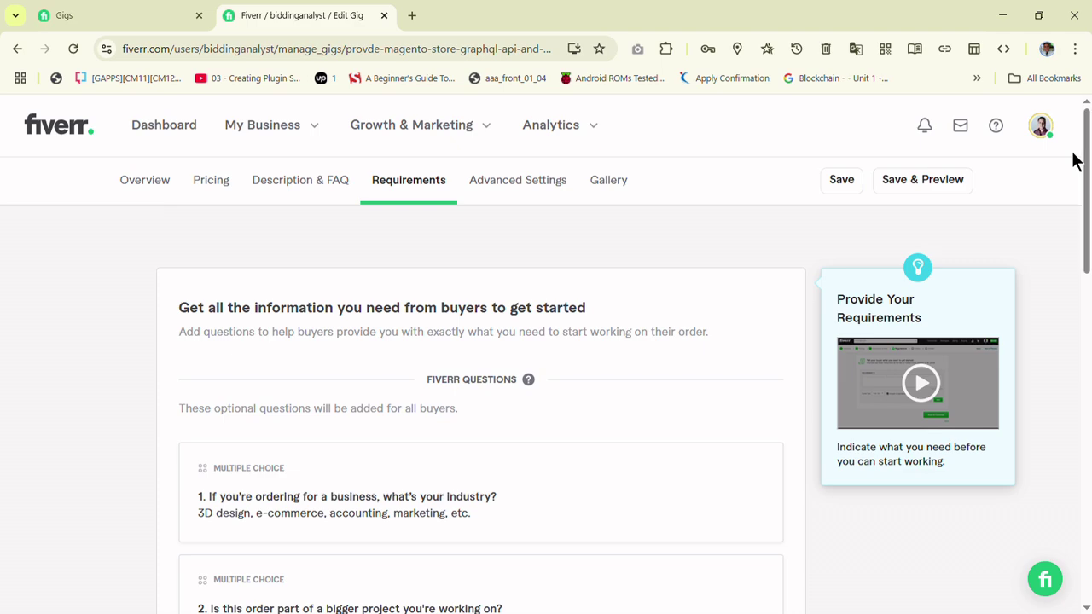
Step: Review the highlighted reviews options in the gig's advanced settings
{"action": "left_click", "coordinate": [502, 193]}
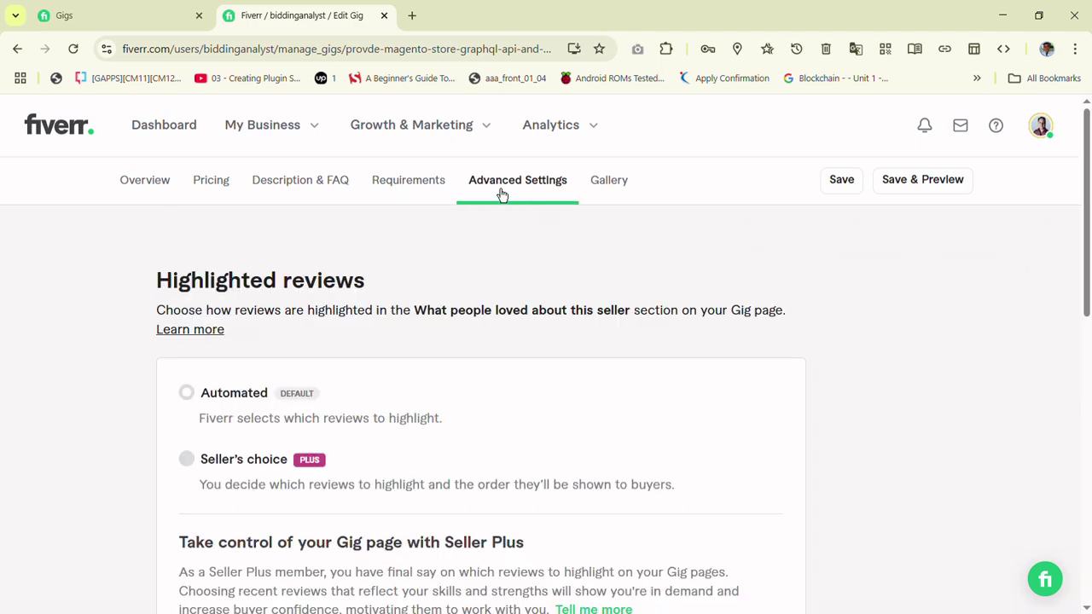
{"action": "scroll", "coordinate": [1087, 267], "scroll_direction": "down", "scroll_amount": 3}
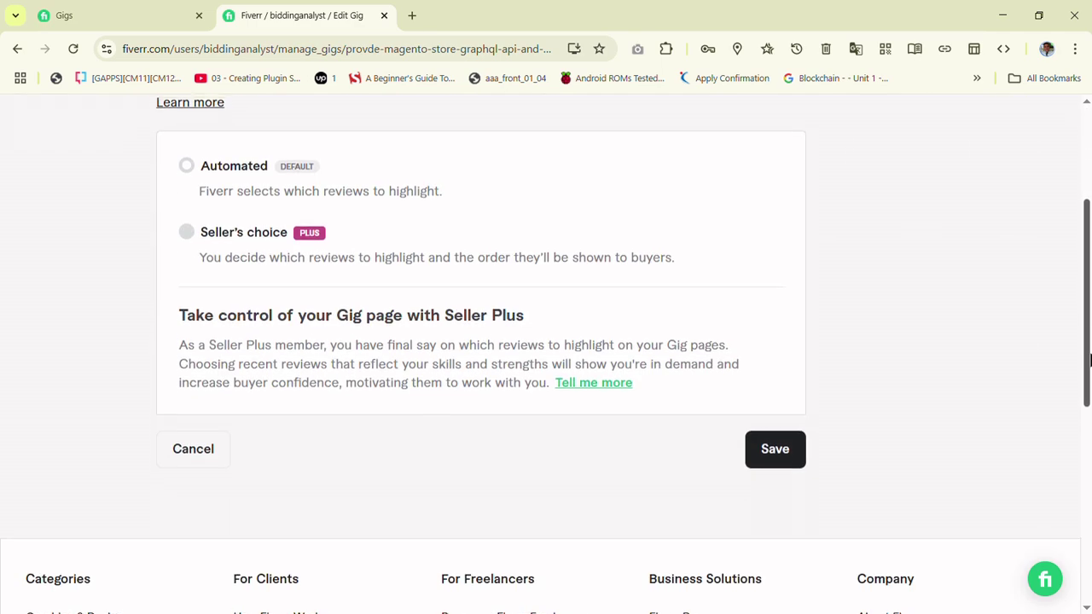
{"action": "scroll", "coordinate": [1073, 310], "scroll_direction": "up", "scroll_amount": 2}
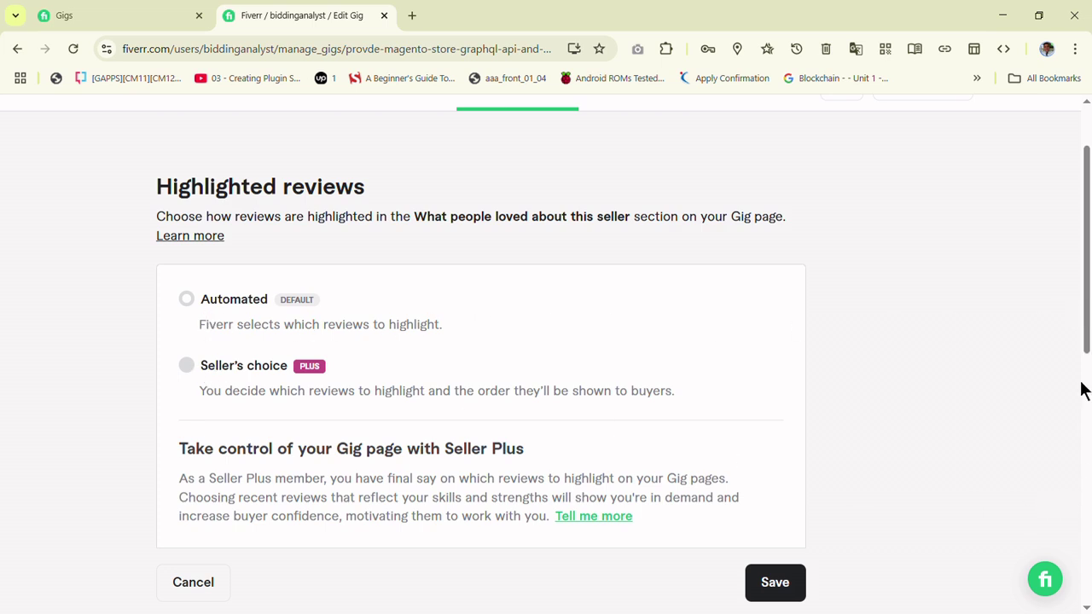
{"action": "scroll", "coordinate": [1082, 246], "scroll_direction": "up", "scroll_amount": 2}
Step: Add the free-text question "Do you need UI or need to place chatbox to your website ?" to the gig's buyer requirements
{"action": "left_click", "coordinate": [421, 198]}
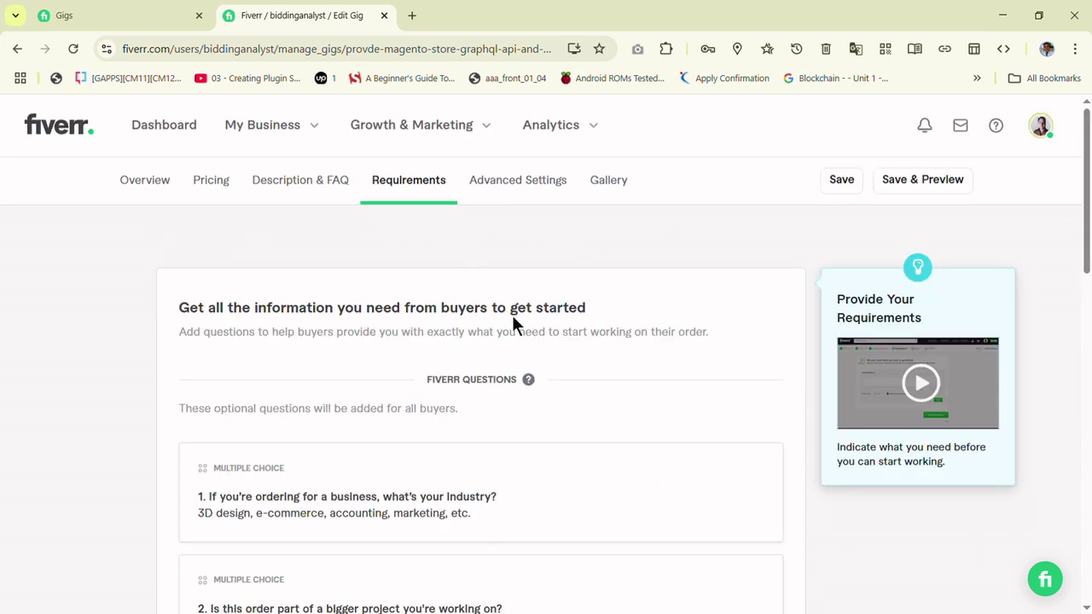
{"action": "scroll", "coordinate": [1069, 268], "scroll_direction": "down", "scroll_amount": 5}
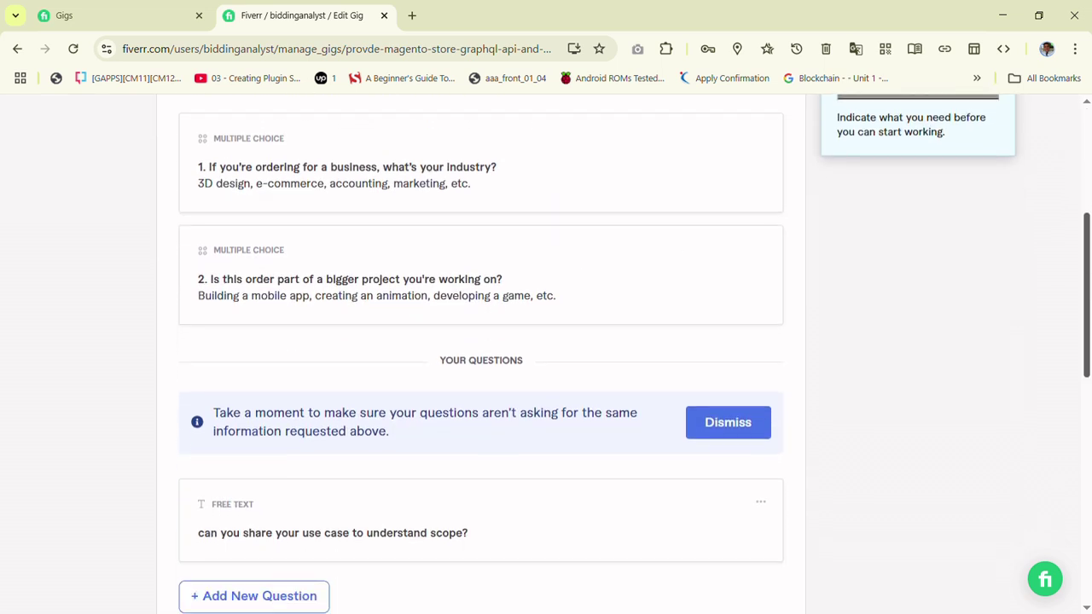
{"action": "scroll", "coordinate": [546, 342], "scroll_direction": "down", "scroll_amount": 1}
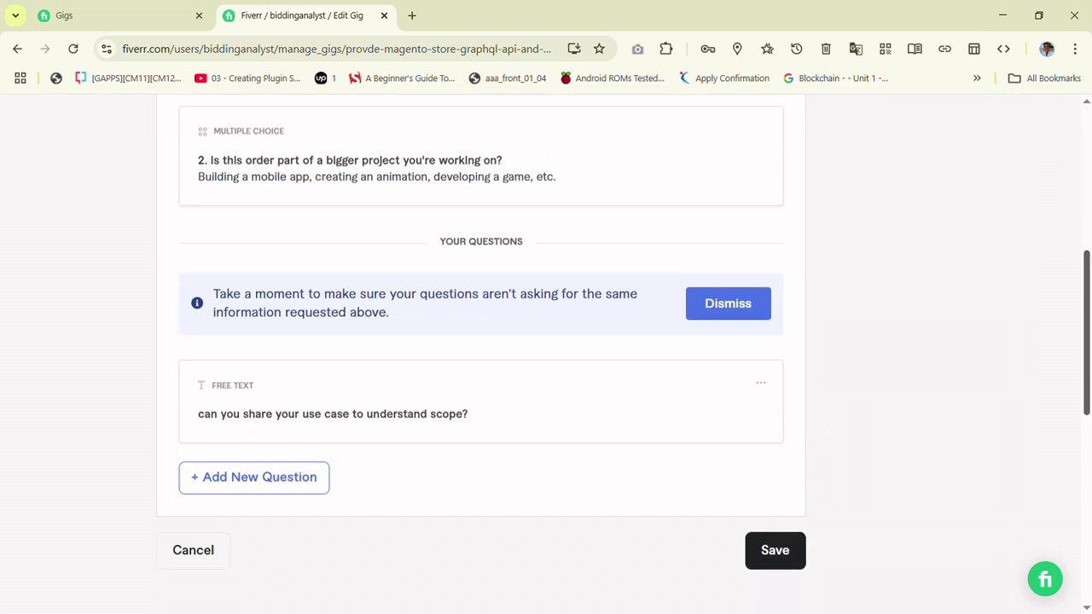
{"action": "left_click", "coordinate": [242, 488]}
{"action": "left_click", "coordinate": [263, 452]}
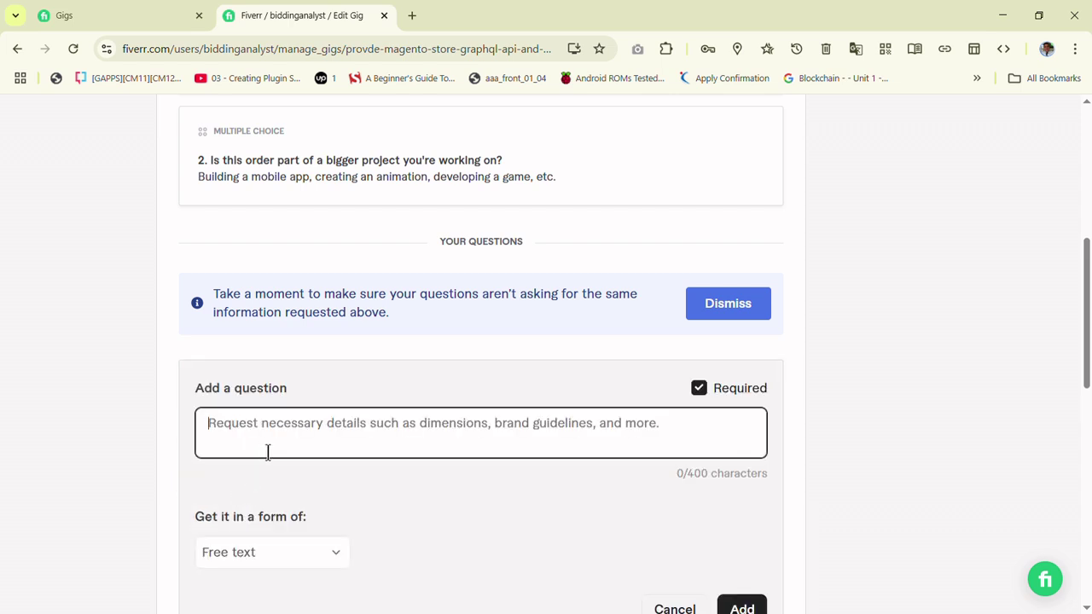
{"action": "type", "text": "Do you nee"}
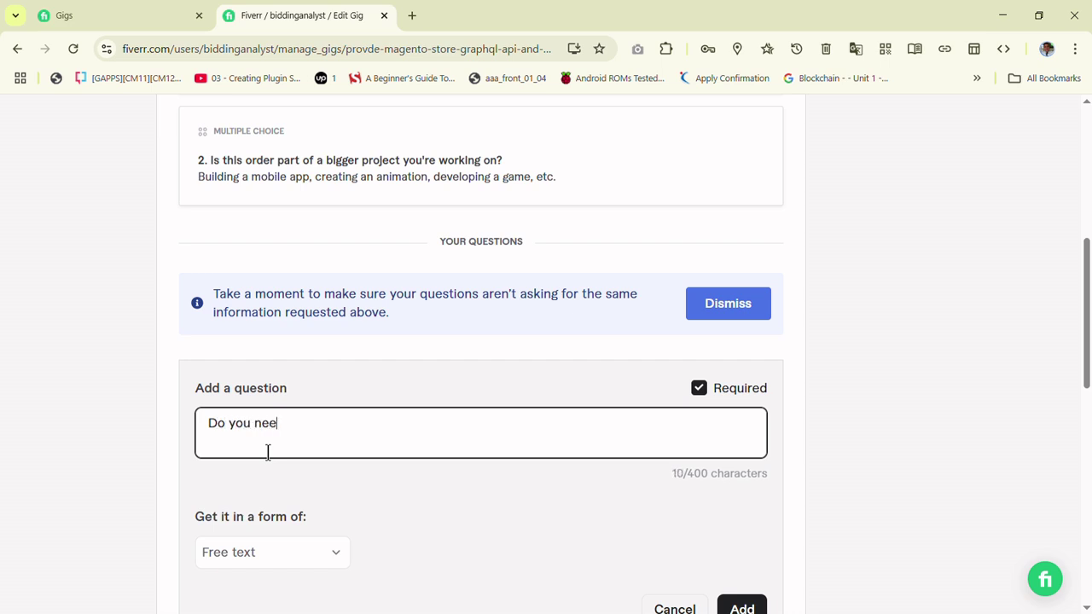
{"action": "type", "text": "d UI "}
{"action": "type", "text": "a"}
{"action": "type", "text": "r need to place "}
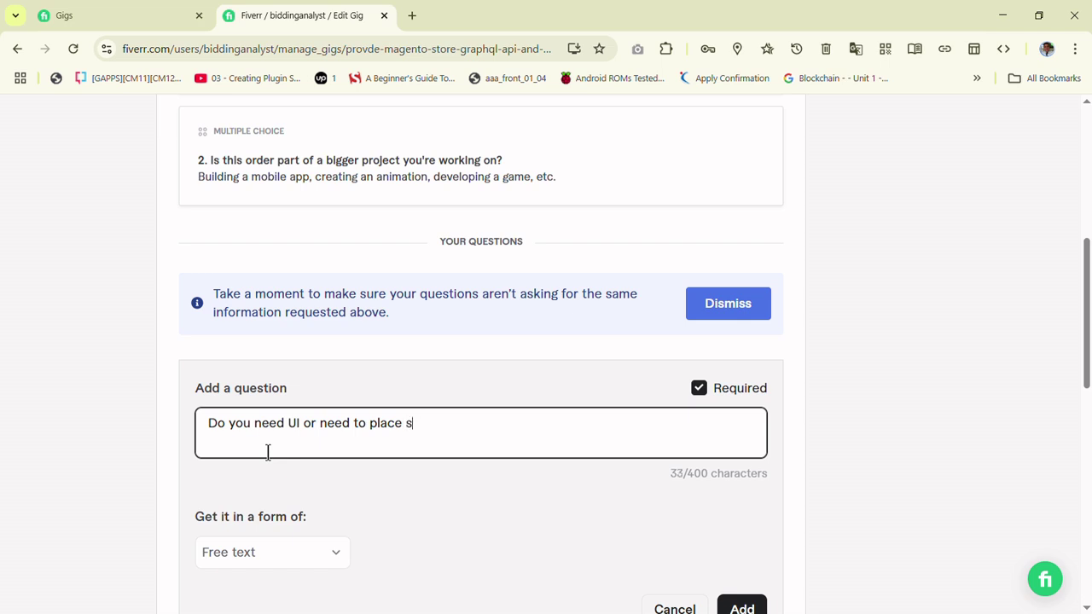
{"action": "type", "text": "s"}
{"action": "key", "text": "BackSpace"}
{"action": "type", "text": "chatbox to your"}
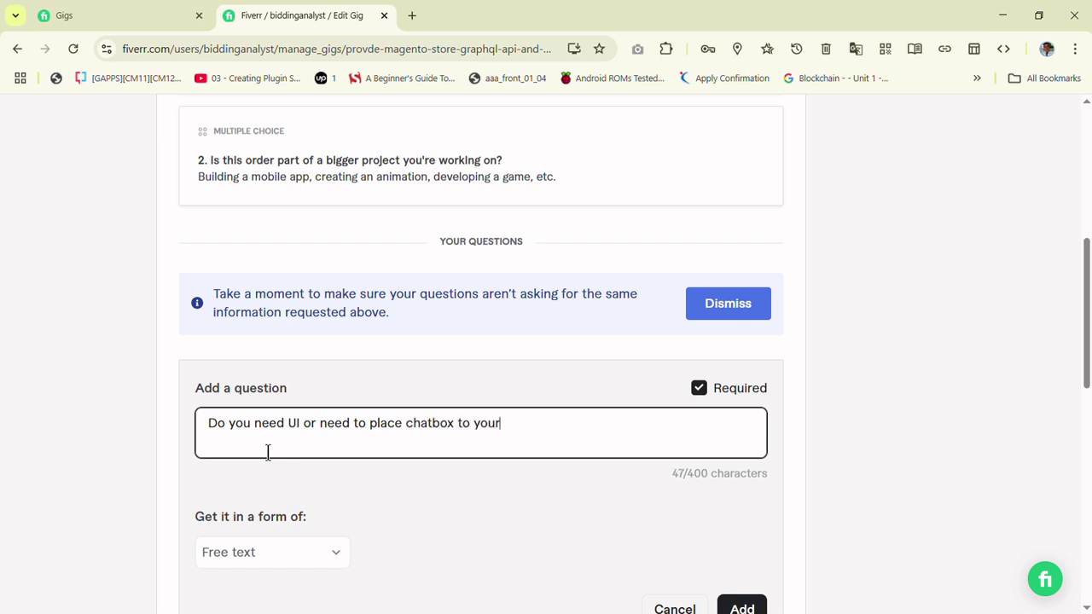
{"action": "type", "text": " websiet"}
{"action": "key", "text": "BackSpace"}
{"action": "key", "text": "BackSpace"}
{"action": "type", "text": "te ?"}
{"action": "left_click", "coordinate": [739, 605]}
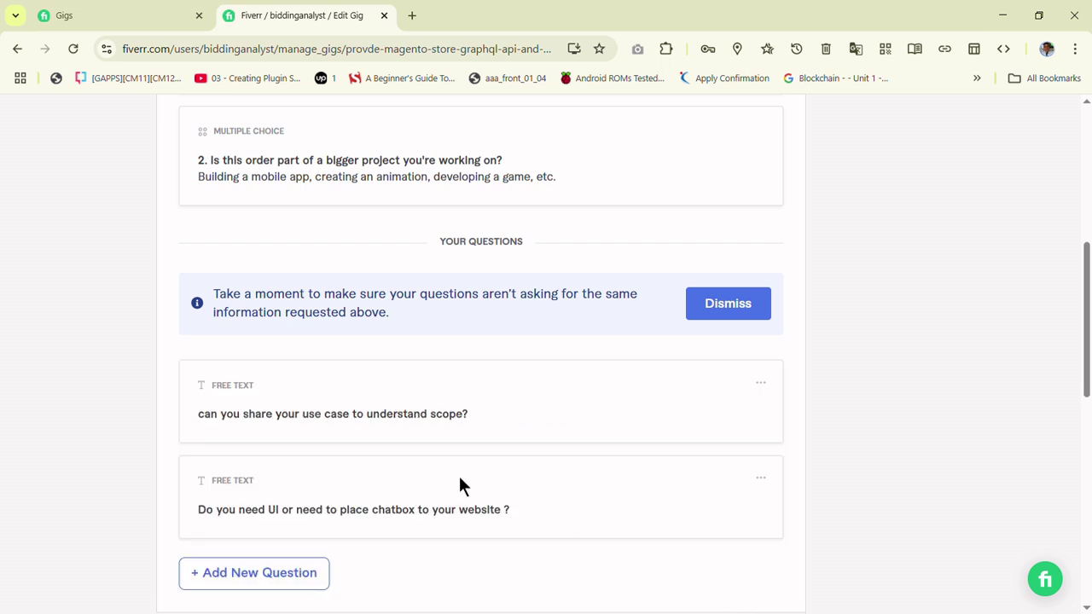
Step: Add another free-text buyer question reading "which chagpt API do you want to use ?" to the requirements
{"action": "left_click", "coordinate": [286, 587]}
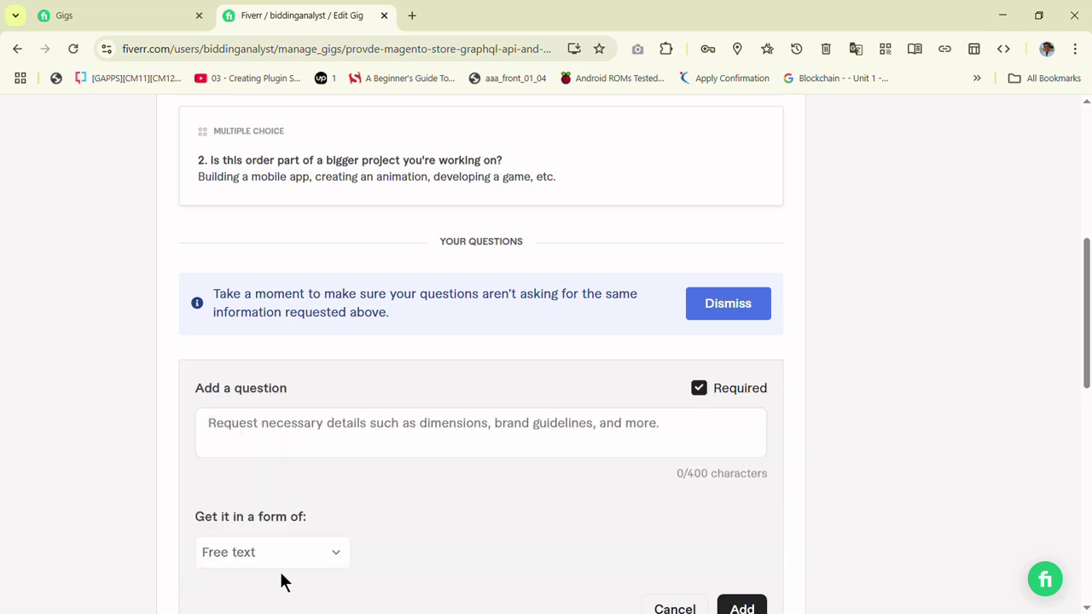
{"action": "left_click", "coordinate": [309, 449]}
{"action": "type", "text": "which "}
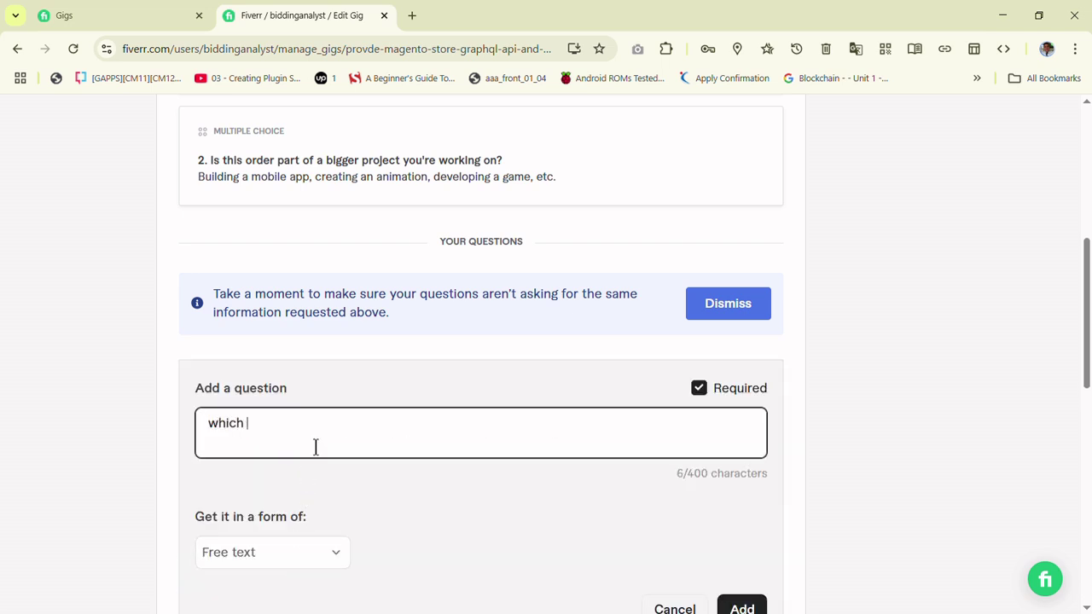
{"action": "type", "text": "A"}
{"action": "type", "text": "chagpt AP"}
{"action": "type", "text": "I "}
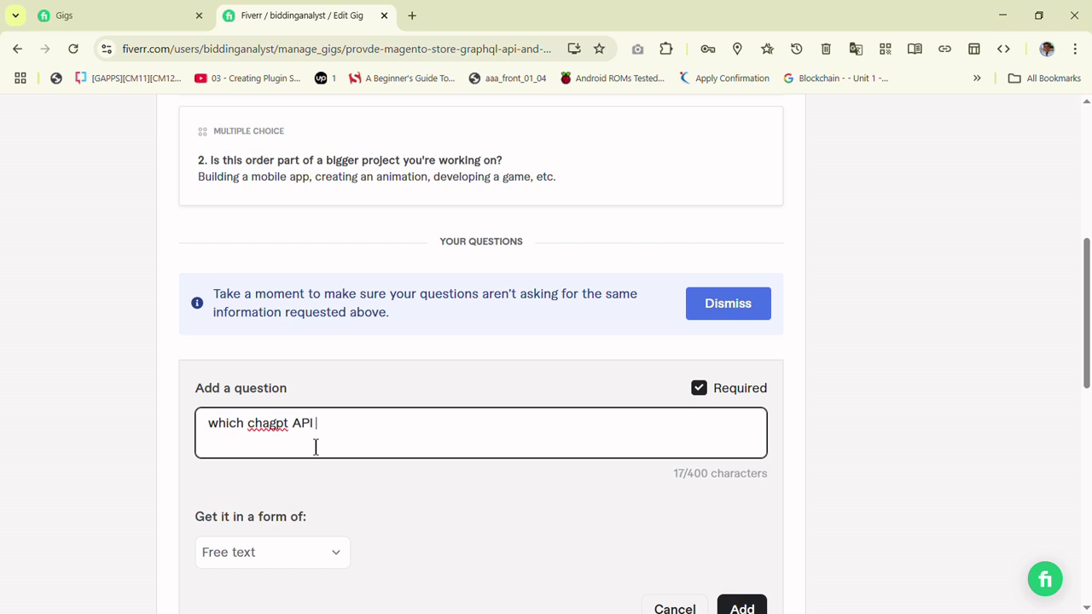
{"action": "type", "text": "do you want to u"}
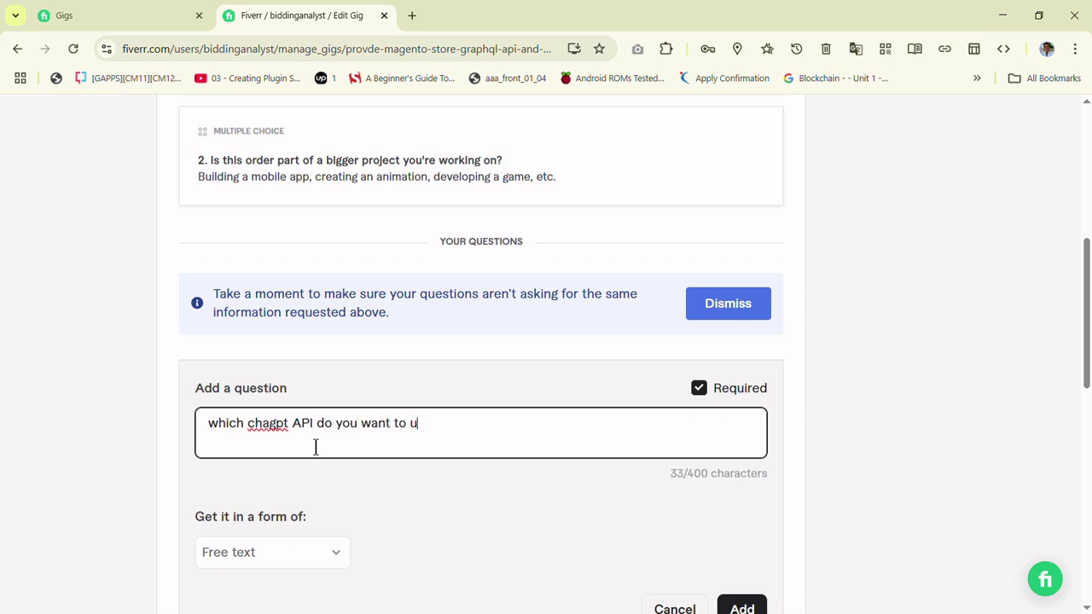
{"action": "type", "text": "se ?"}
{"action": "left_click", "coordinate": [753, 609]}
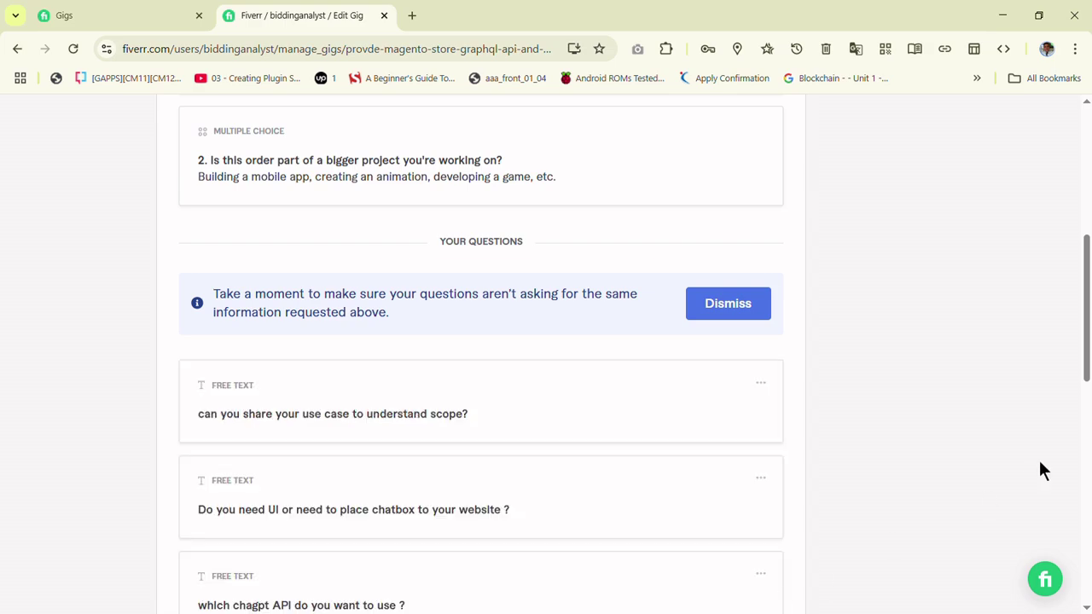
Step: Add the buyer question "What cloud server do you want to use if you want to deploy your AI model to cloud server?" and save the requirements
{"action": "left_click_drag", "start_coordinate": [1086, 350], "coordinate": [1082, 435]}
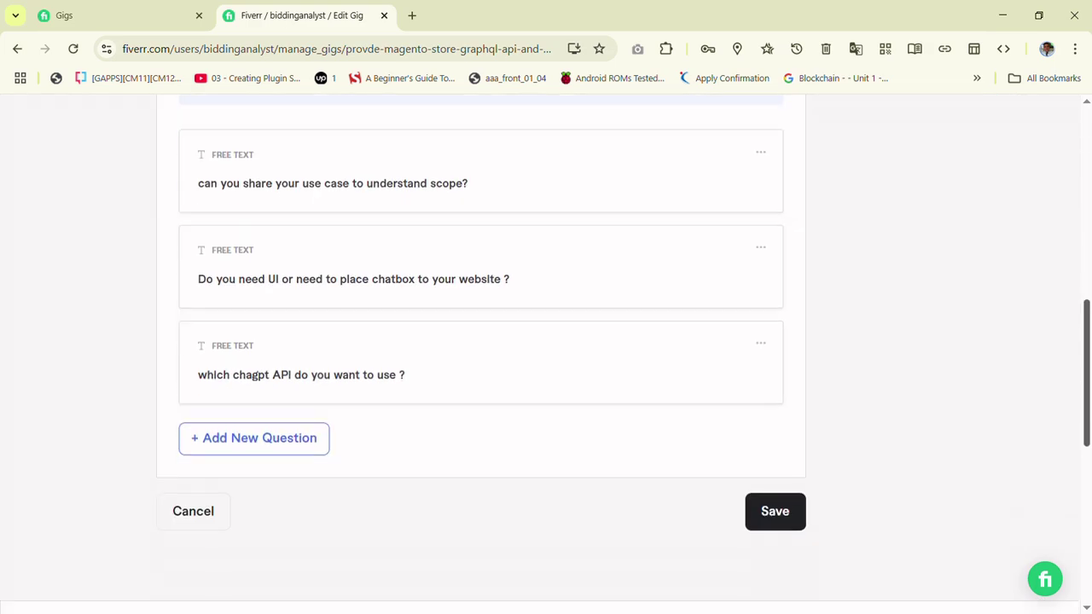
{"action": "left_click", "coordinate": [255, 454]}
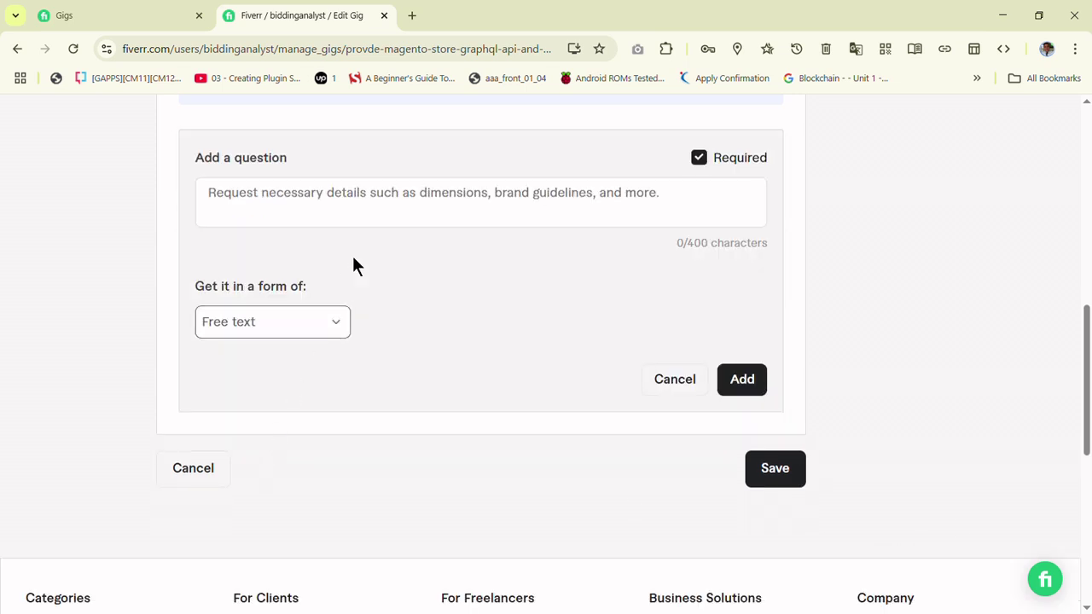
{"action": "left_click", "coordinate": [367, 225]}
{"action": "type", "text": "Wha"}
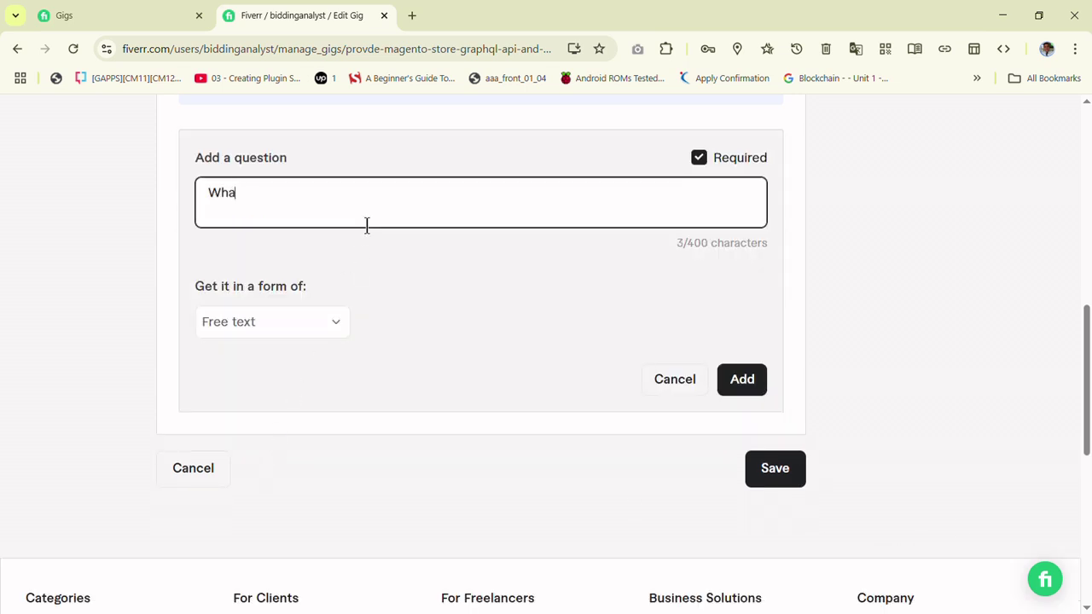
{"action": "type", "text": "t cloud server d"}
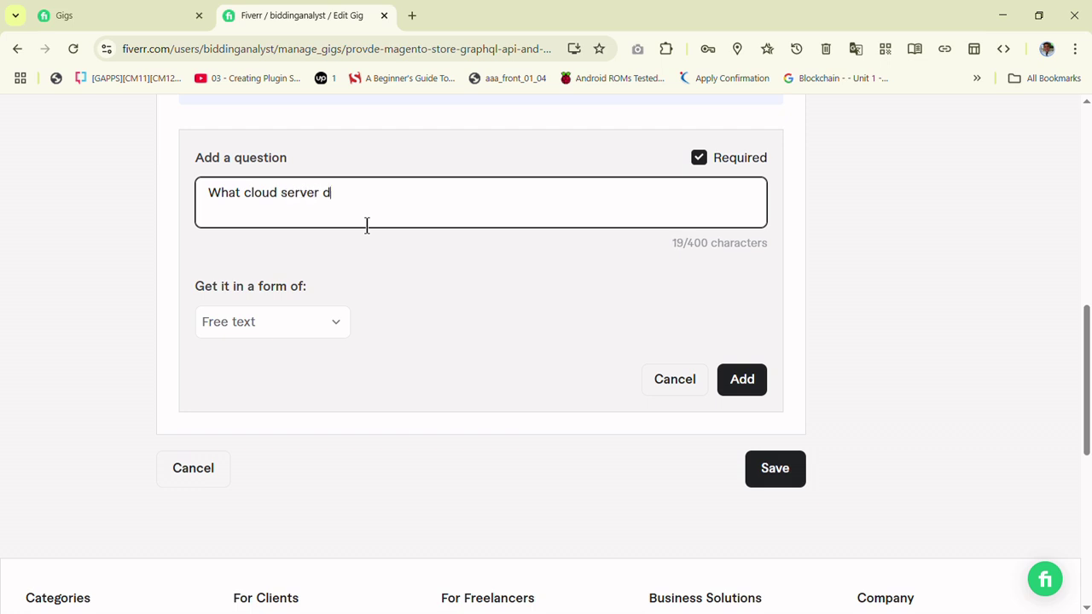
{"action": "type", "text": "o you want to use if"}
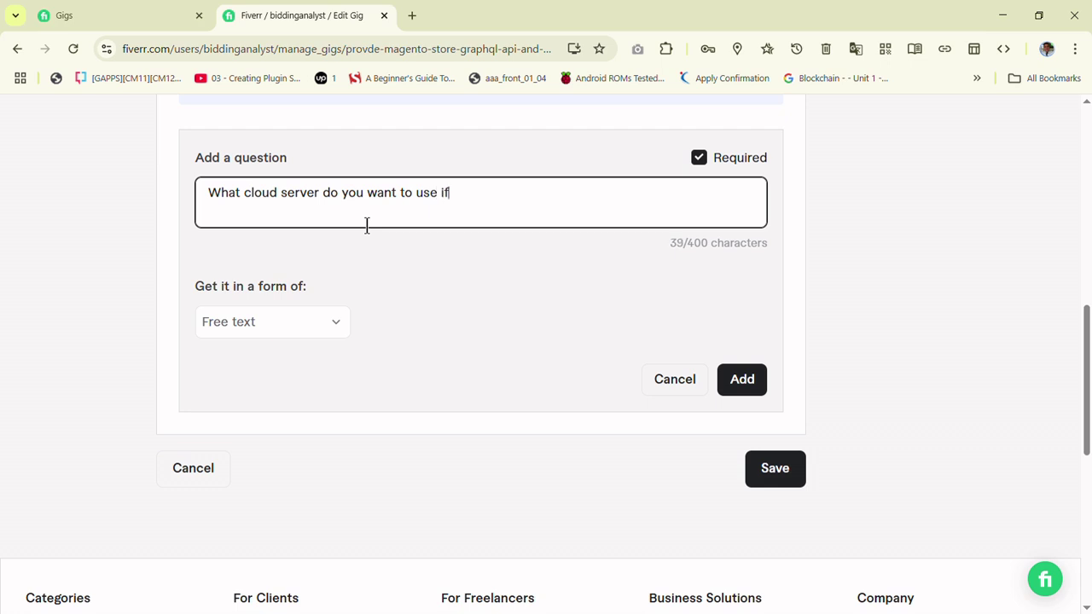
{"action": "type", "text": " you want to deploy your"}
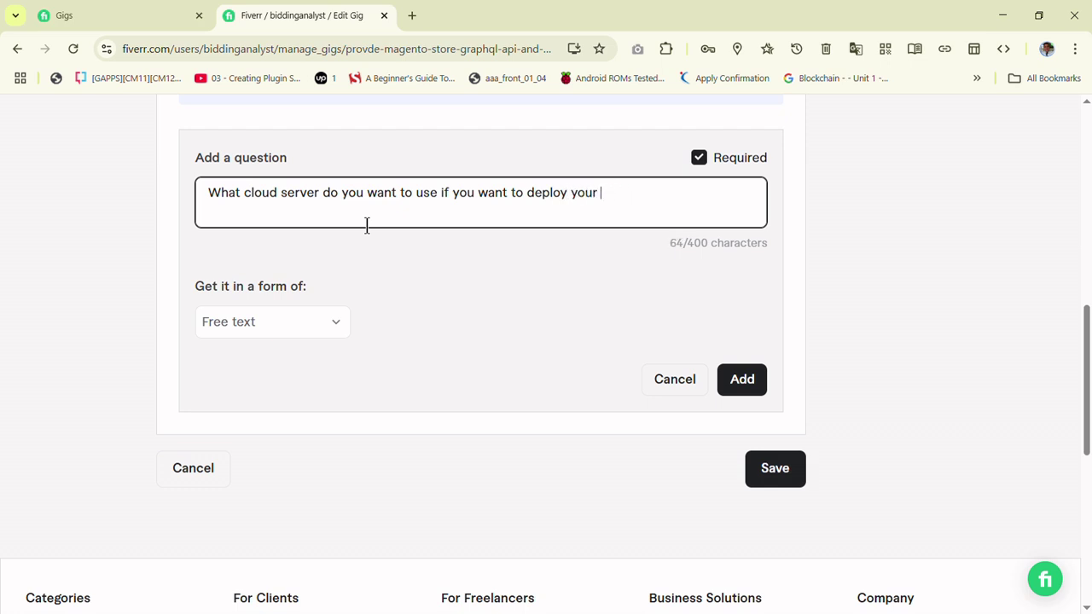
{"action": "type", "text": "AI model ot"}
{"action": "type", "text": "o v"}
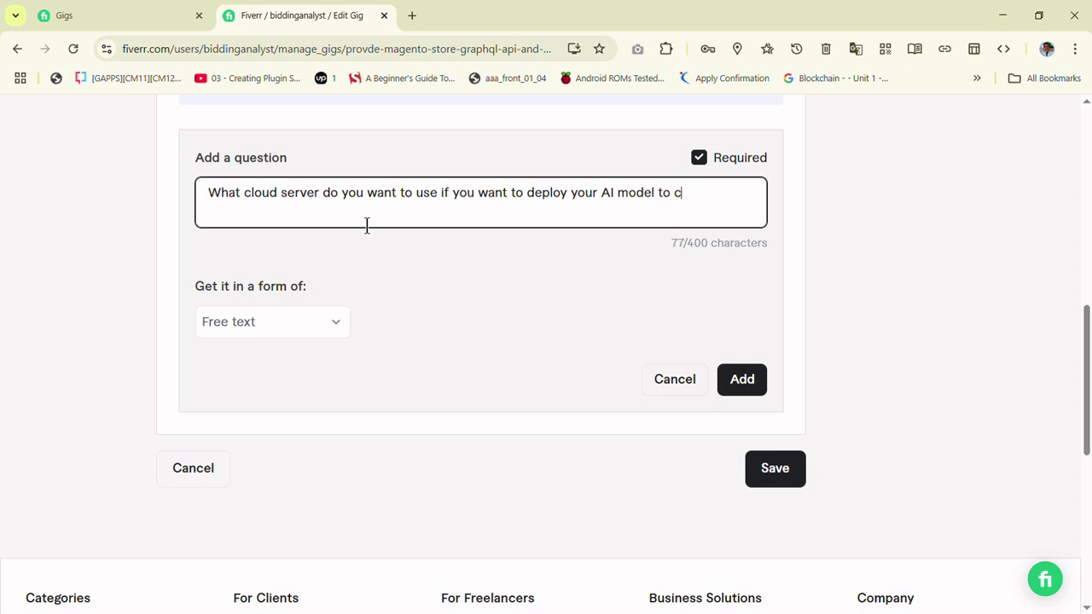
{"action": "type", "text": "loud server ?"}
{"action": "left_click", "coordinate": [732, 380]}
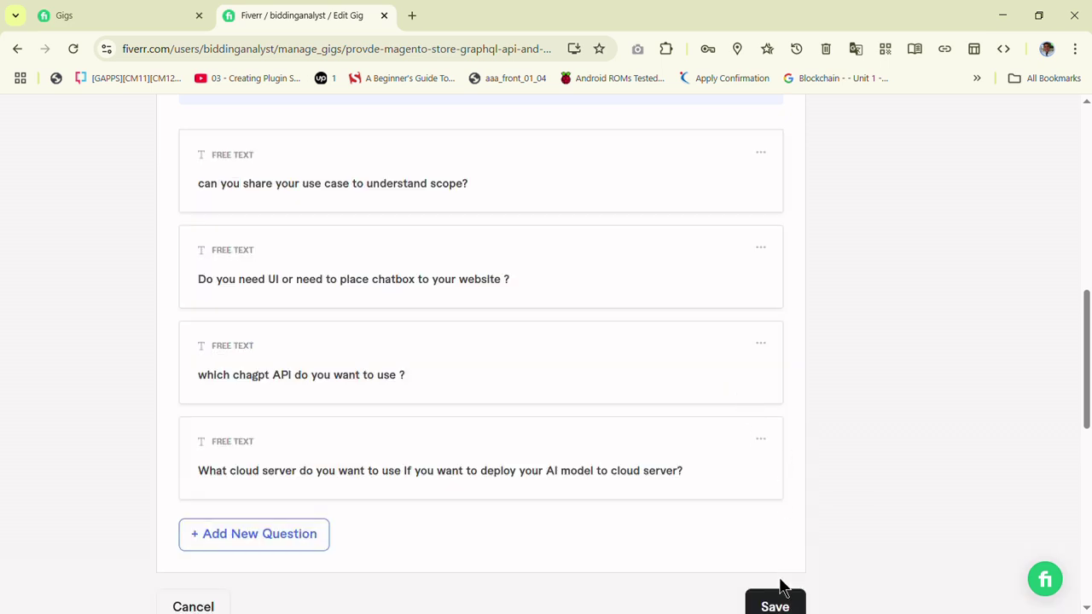
{"action": "left_click", "coordinate": [775, 607]}
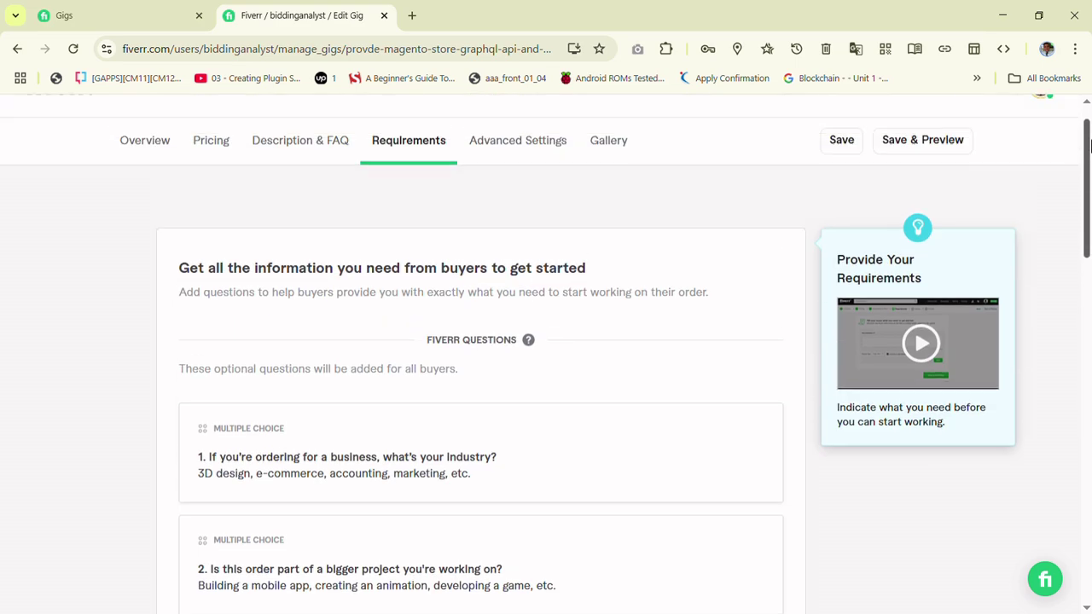
Step: Review the gig's advanced settings and the video and document sections of its gallery
{"action": "left_click", "coordinate": [518, 168]}
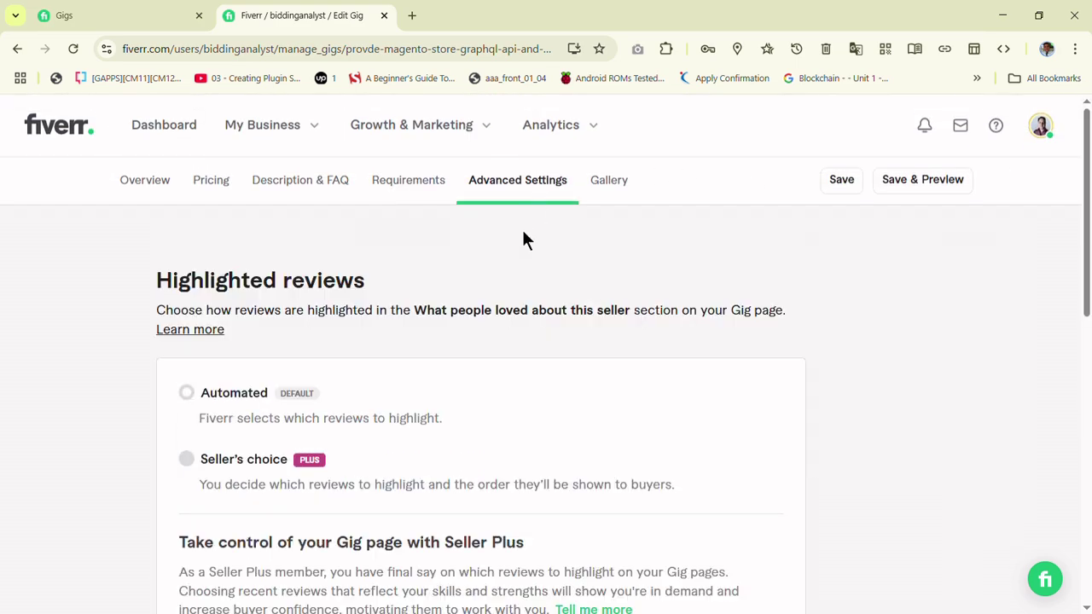
{"action": "left_click", "coordinate": [610, 194]}
{"action": "scroll", "coordinate": [882, 347], "scroll_direction": "down", "scroll_amount": 10}
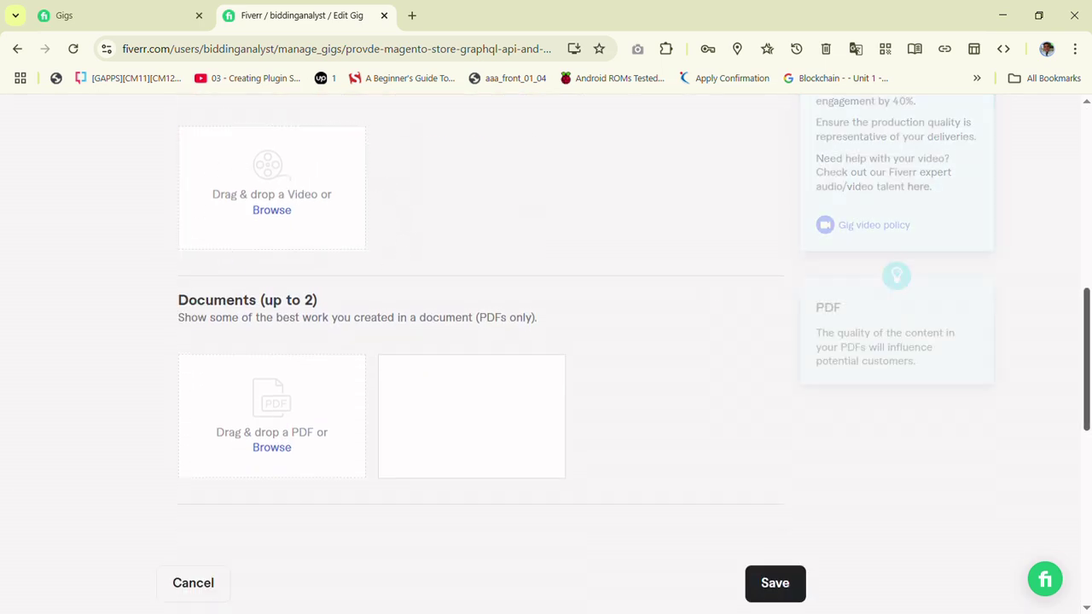
{"action": "left_click_drag", "start_coordinate": [1087, 427], "coordinate": [1068, 357]}
{"action": "scroll", "coordinate": [1068, 356], "scroll_direction": "down", "scroll_amount": 4}
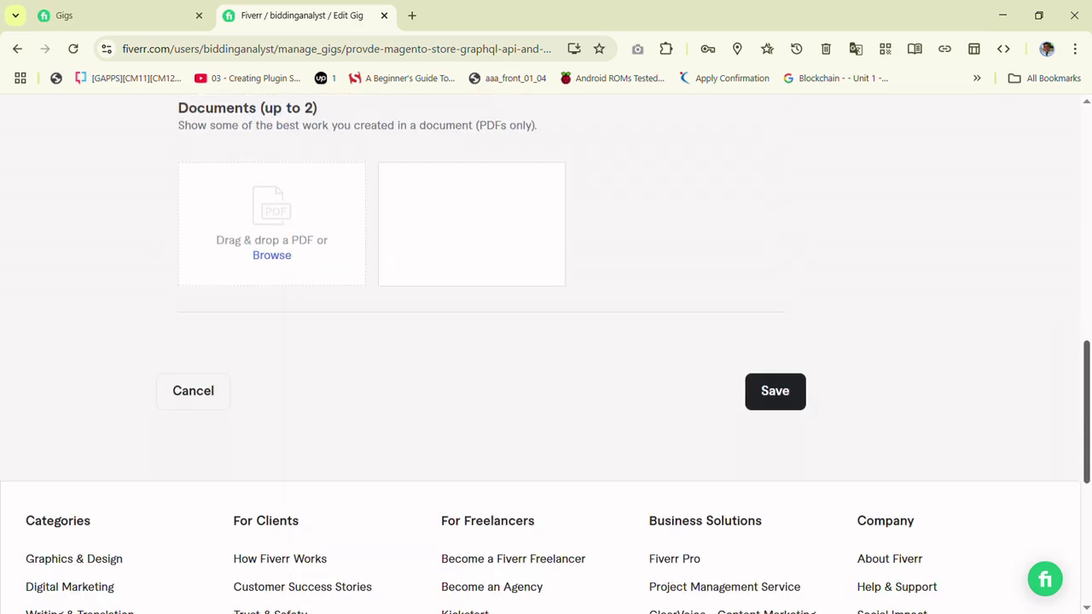
Step: Save the gig's gallery and open a preview of the gig page
{"action": "left_click", "coordinate": [798, 400]}
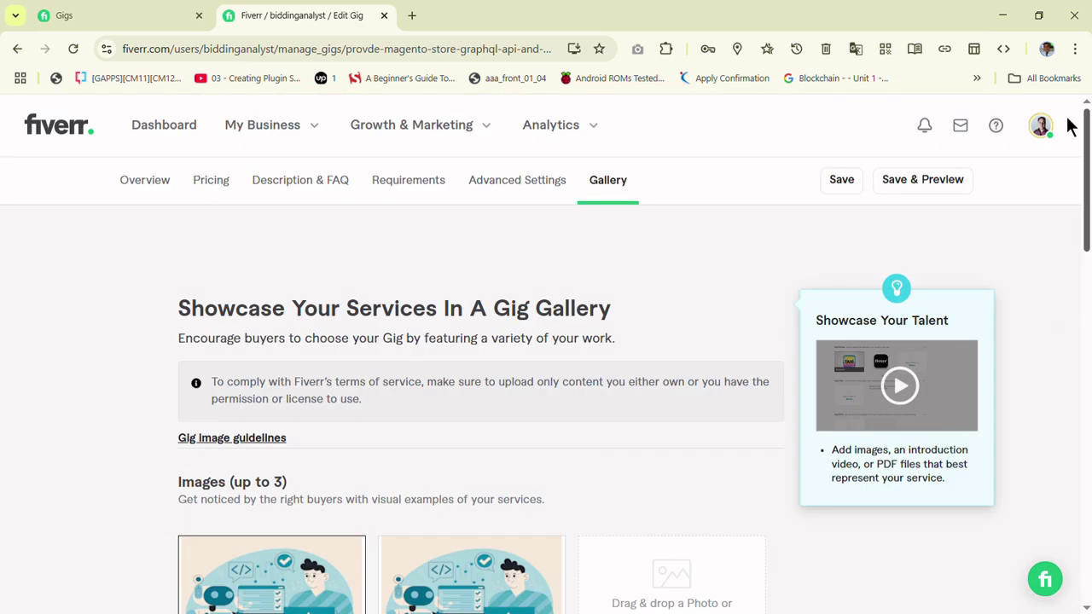
{"action": "left_click", "coordinate": [932, 185]}
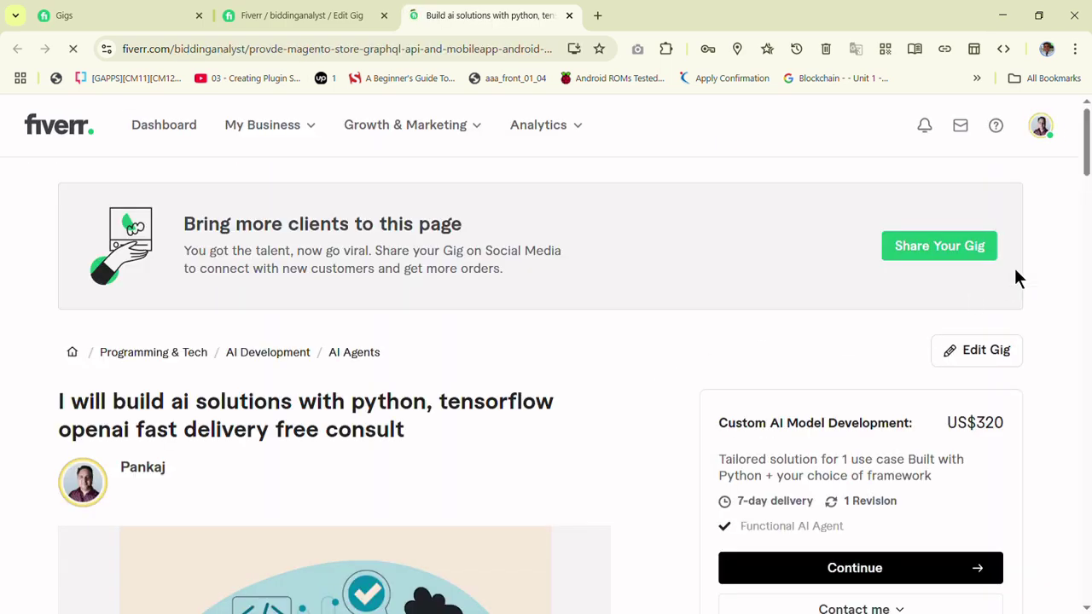
{"action": "left_click_drag", "start_coordinate": [1088, 153], "coordinate": [1050, 99]}
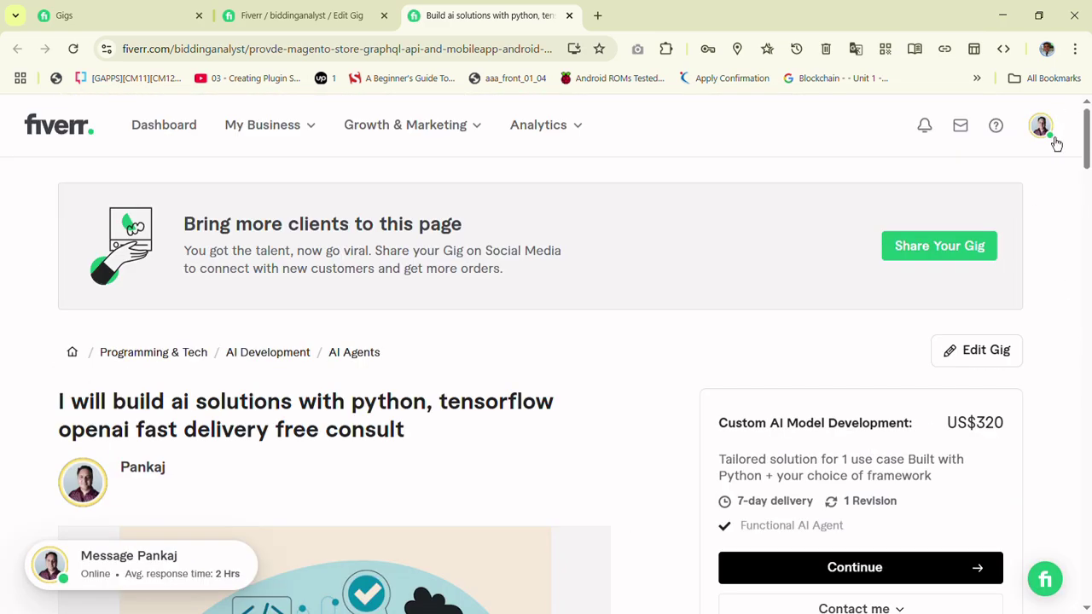
Step: Open the seller's own profile, close the gig editing tab, and find the profile's Portfolio section
{"action": "left_click", "coordinate": [1045, 135]}
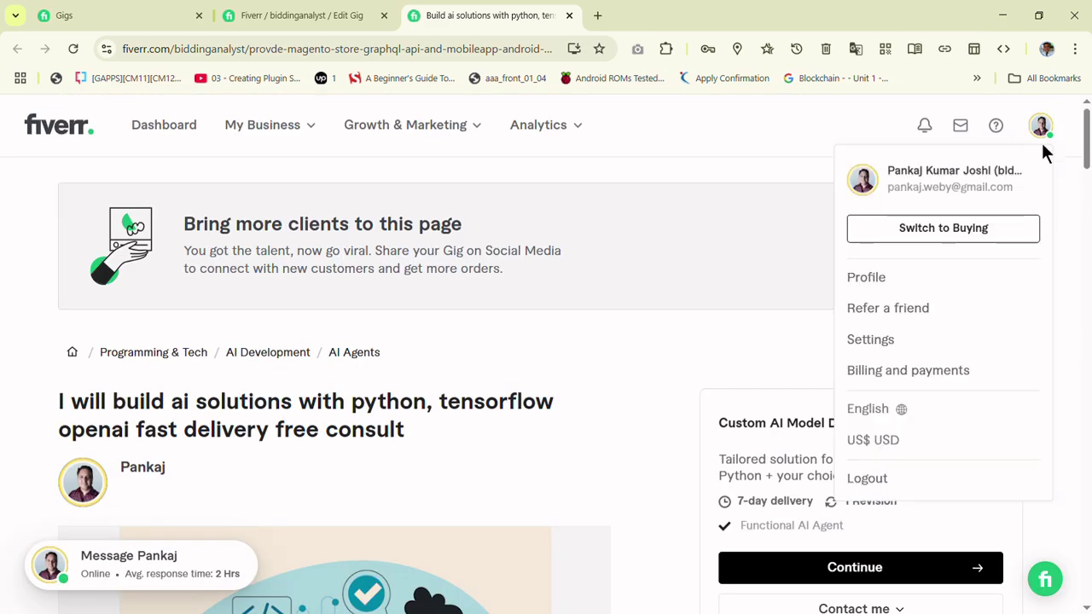
{"action": "left_click", "coordinate": [903, 283]}
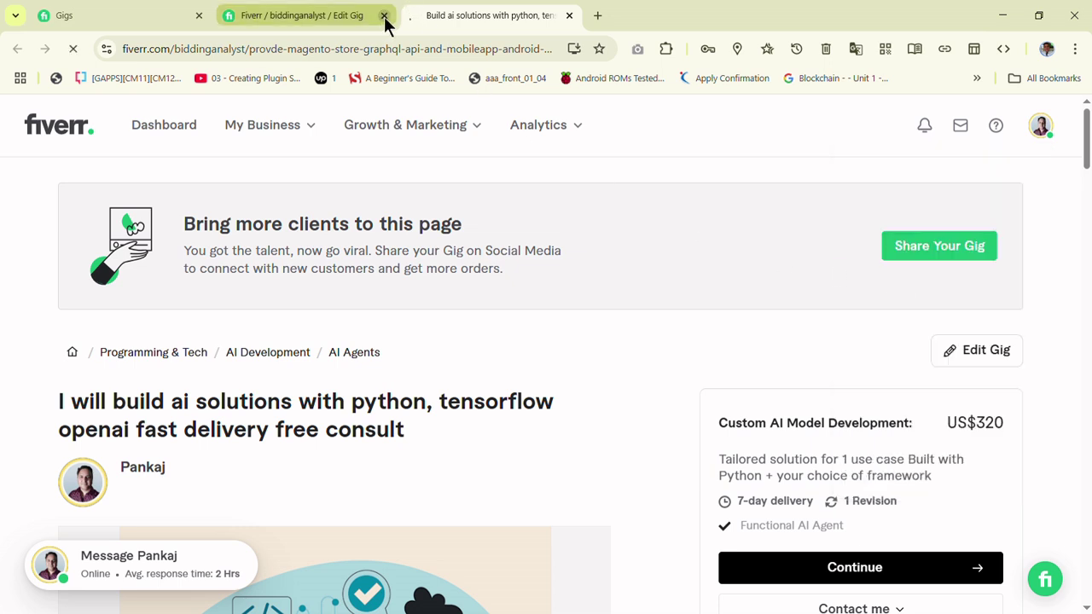
{"action": "left_click", "coordinate": [384, 15]}
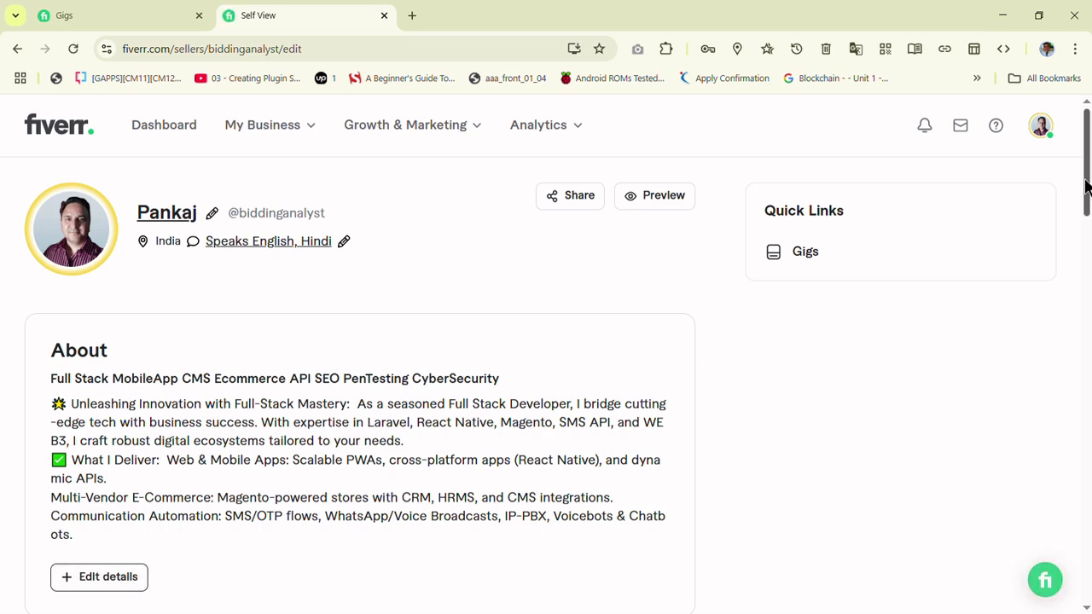
{"action": "left_click_drag", "start_coordinate": [1087, 183], "coordinate": [1087, 283]}
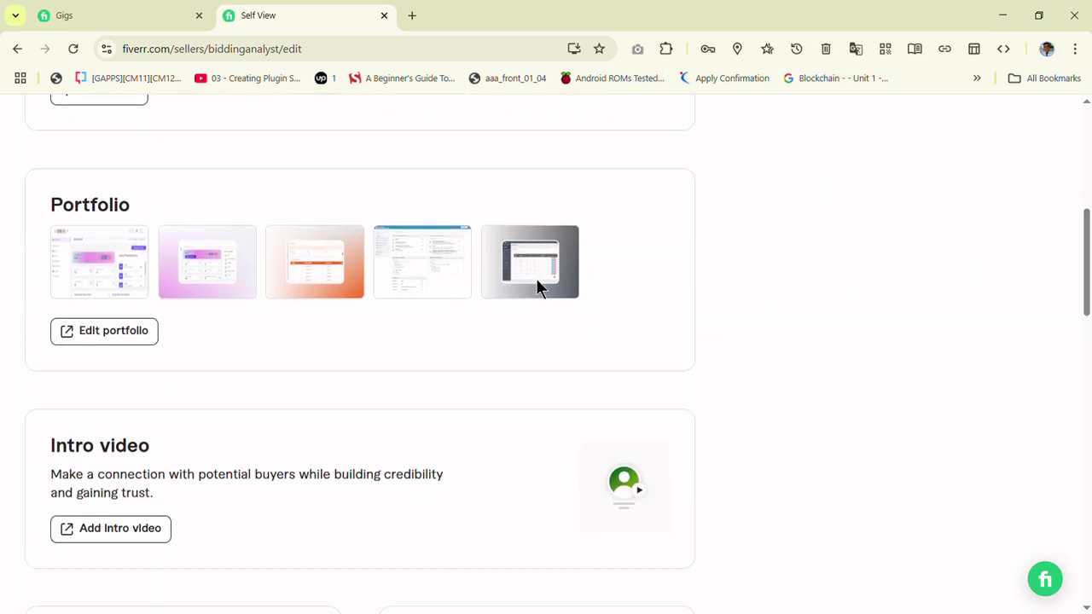
Step: Open the portfolio editing page and examine its Industry, areas of expertise and Made on Fiverr filters
{"action": "left_click", "coordinate": [130, 333]}
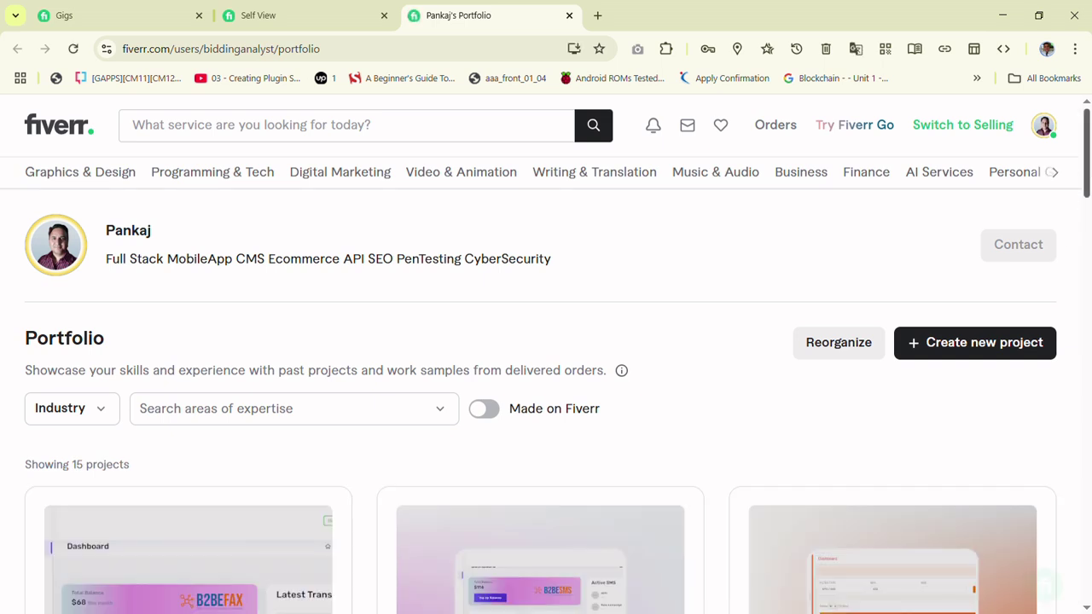
{"action": "scroll", "coordinate": [546, 358], "scroll_direction": "down", "scroll_amount": 2}
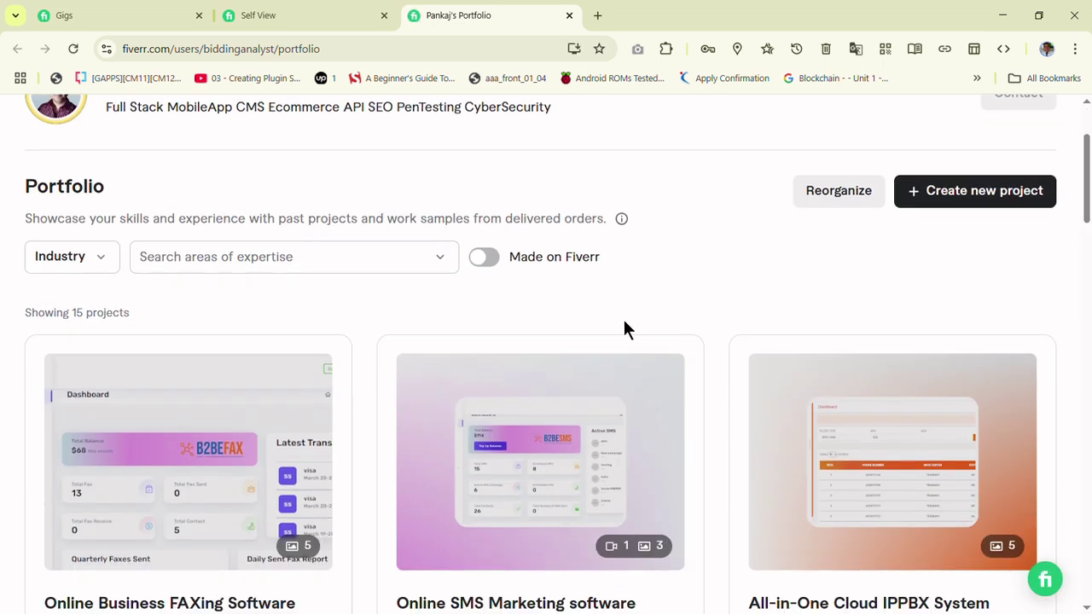
{"action": "left_click", "coordinate": [378, 271]}
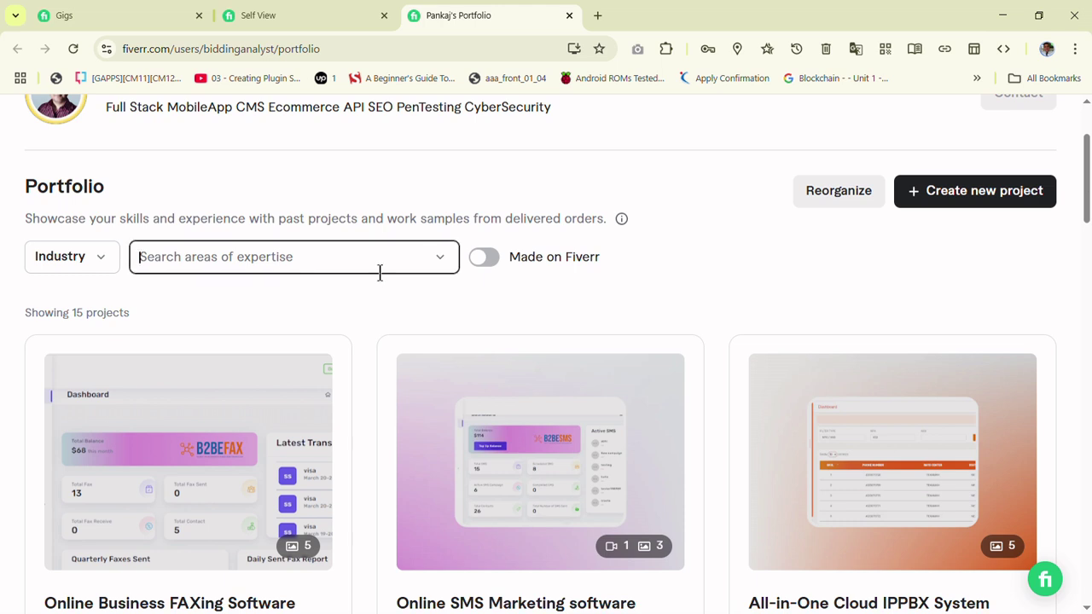
{"action": "left_click", "coordinate": [592, 285]}
{"action": "left_click", "coordinate": [488, 266]}
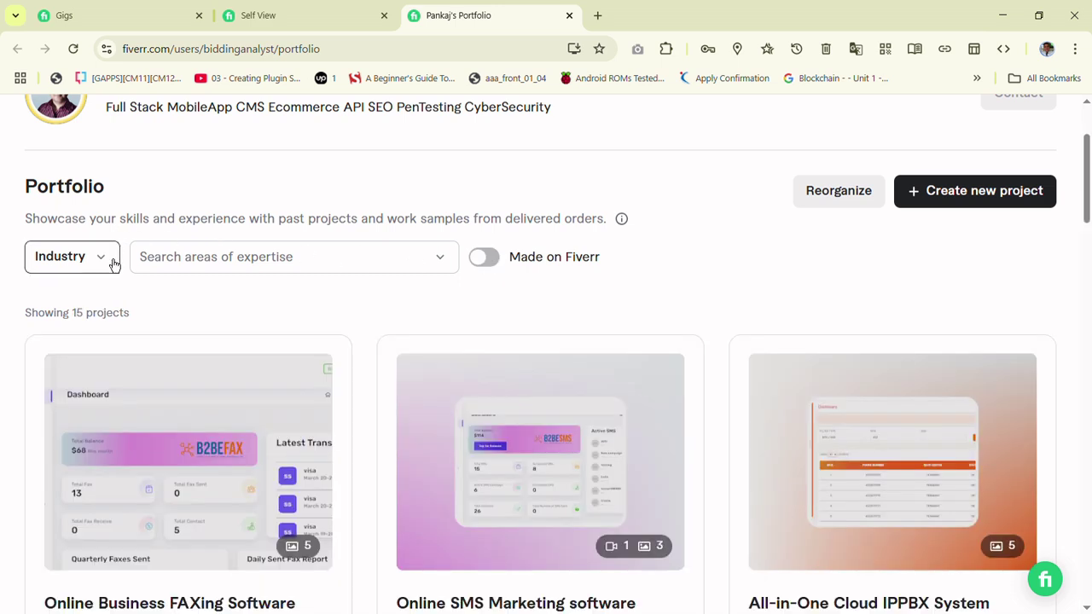
{"action": "left_click", "coordinate": [112, 261]}
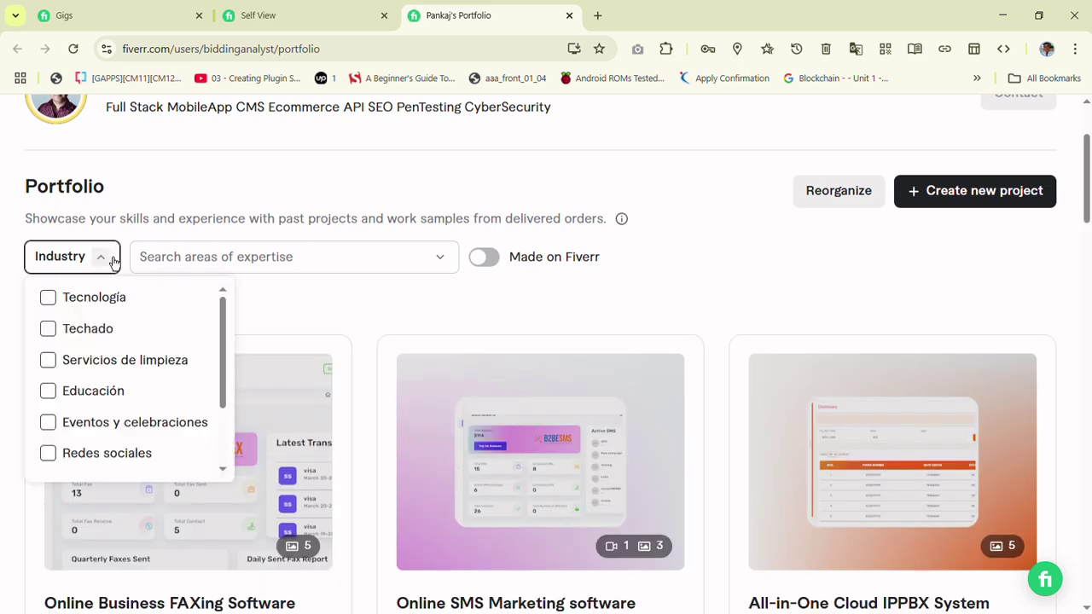
{"action": "left_click", "coordinate": [759, 281]}
Step: Browse the portfolio projects, view the details of the Hotel Booking project and the one after it, and close the project view
{"action": "scroll", "coordinate": [951, 265], "scroll_direction": "down", "scroll_amount": 5}
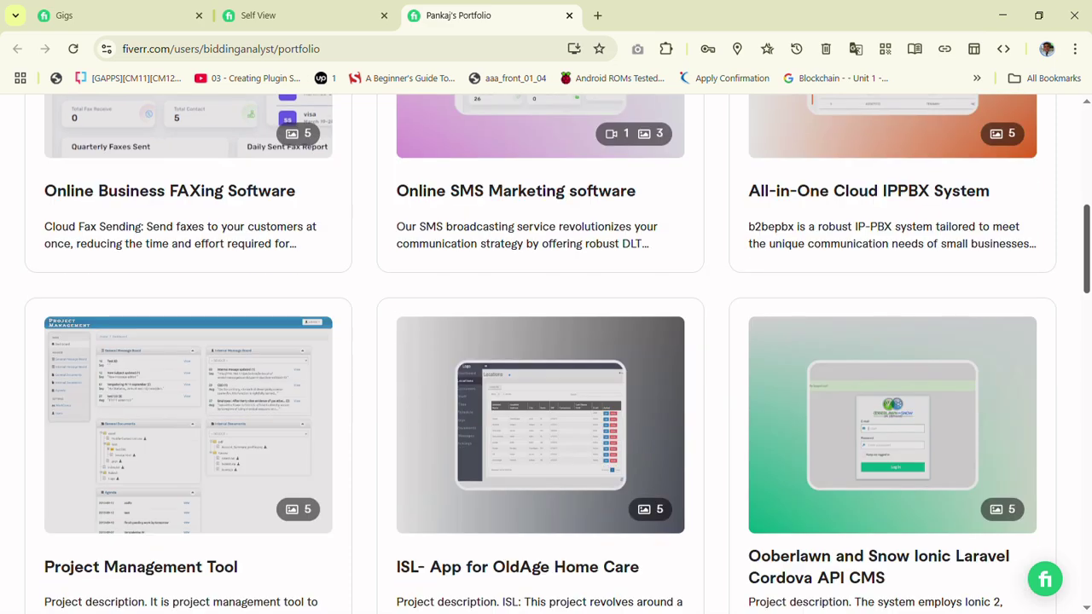
{"action": "scroll", "coordinate": [1036, 378], "scroll_direction": "down", "scroll_amount": 7}
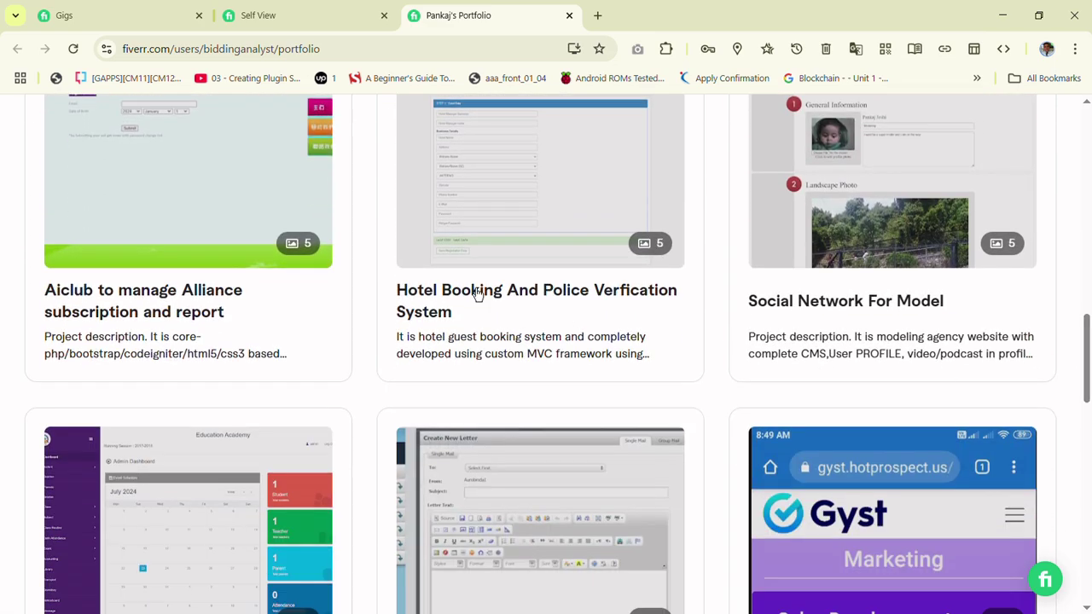
{"action": "left_click", "coordinate": [478, 293]}
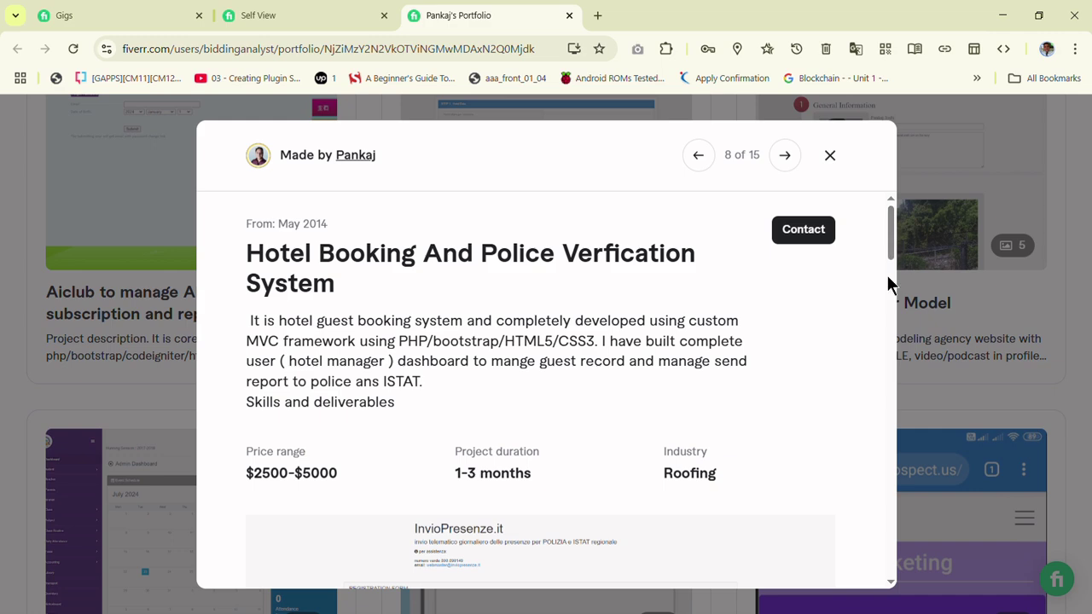
{"action": "mouse_move", "coordinate": [890, 243]}
{"action": "left_mouse_down"}
{"action": "mouse_move", "coordinate": [893, 350]}
{"action": "mouse_move", "coordinate": [922, 470]}
{"action": "mouse_move", "coordinate": [913, 550]}
{"action": "mouse_move", "coordinate": [891, 231]}
{"action": "left_mouse_up"}
{"action": "left_click", "coordinate": [785, 156]}
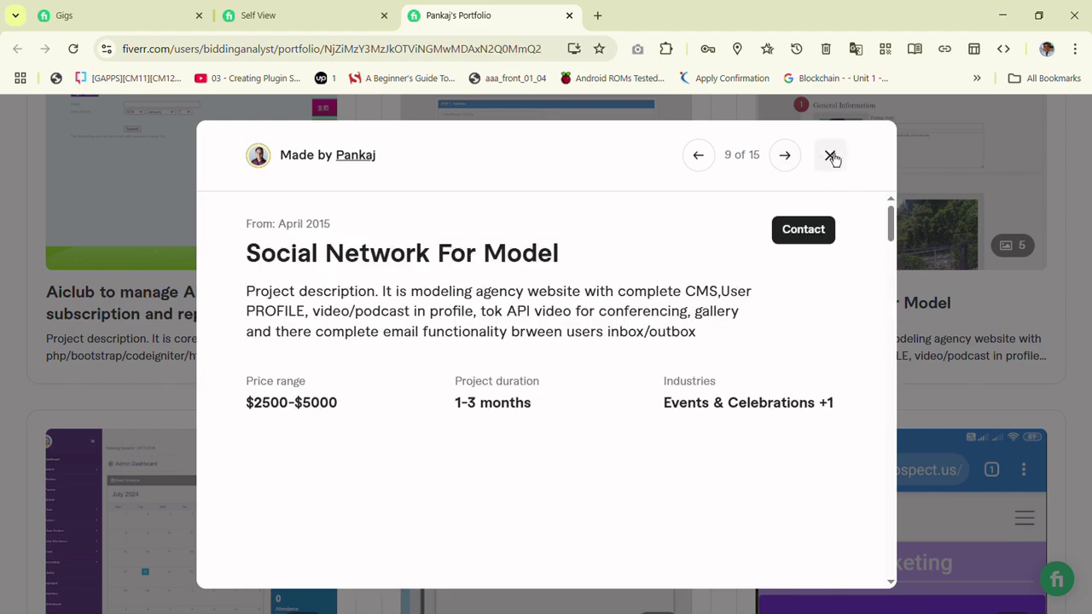
{"action": "left_click", "coordinate": [832, 157]}
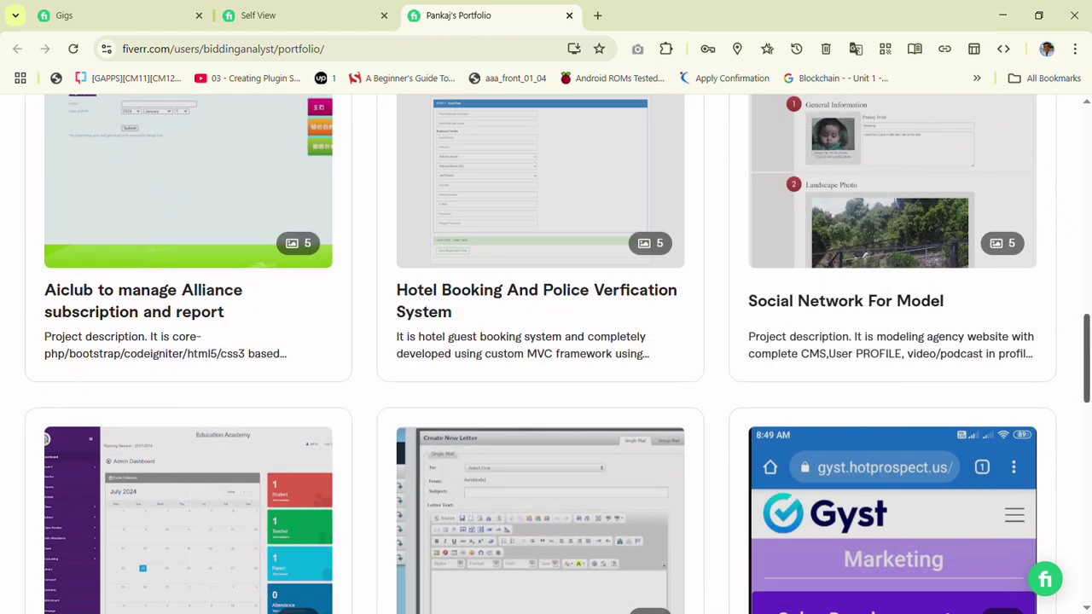
Step: Open the form for a new portfolio project, examine its fields from project name to attachments, and close it without creating anything
{"action": "left_click_drag", "start_coordinate": [1087, 358], "coordinate": [1049, 134]}
{"action": "scroll", "coordinate": [1060, 158], "scroll_direction": "down", "scroll_amount": 1}
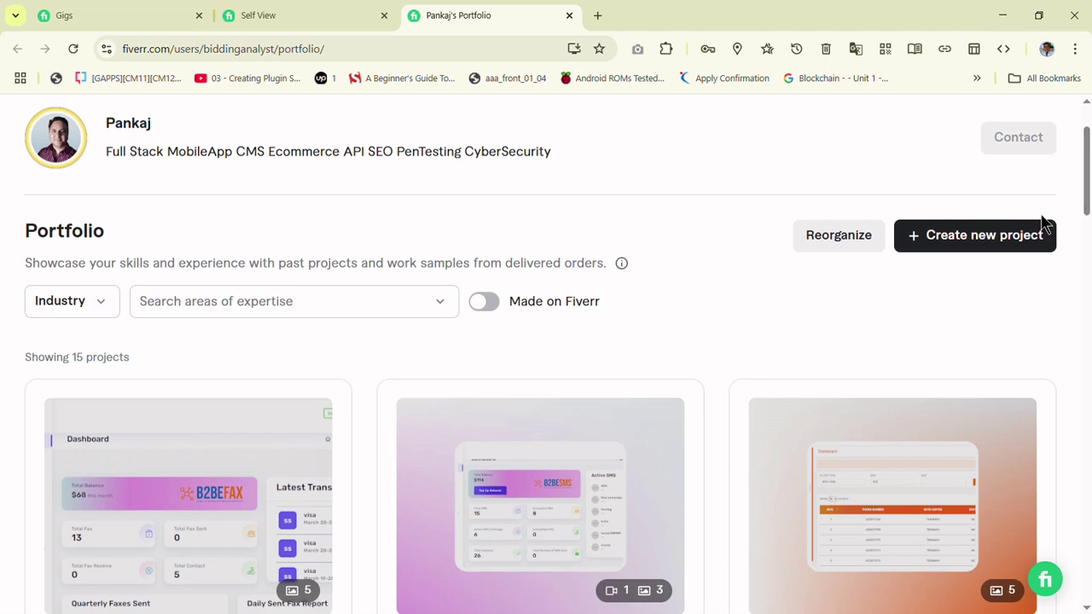
{"action": "left_click", "coordinate": [1035, 246]}
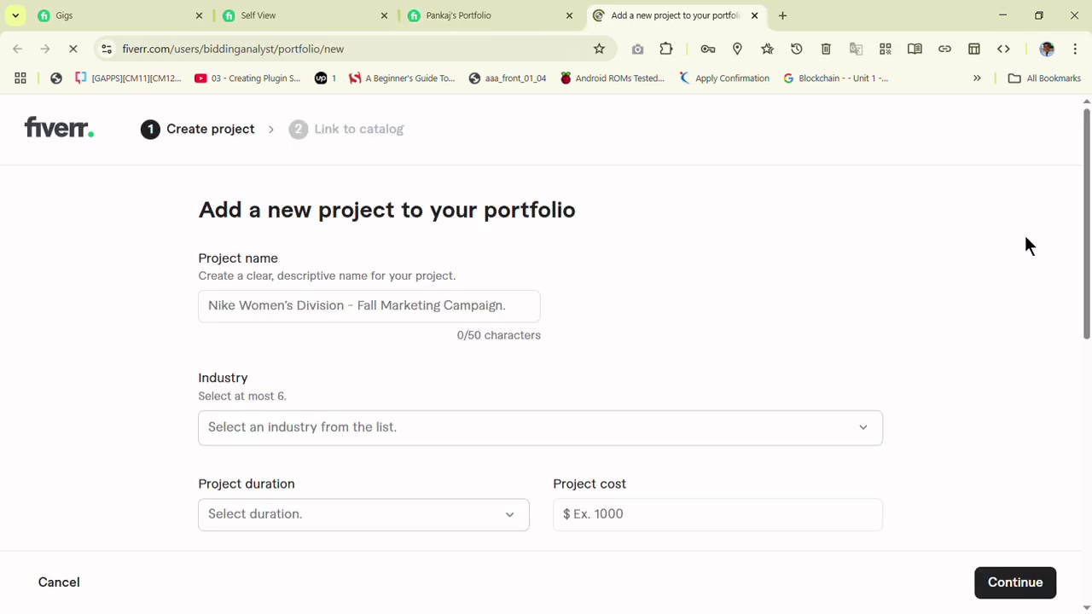
{"action": "left_click", "coordinate": [432, 312]}
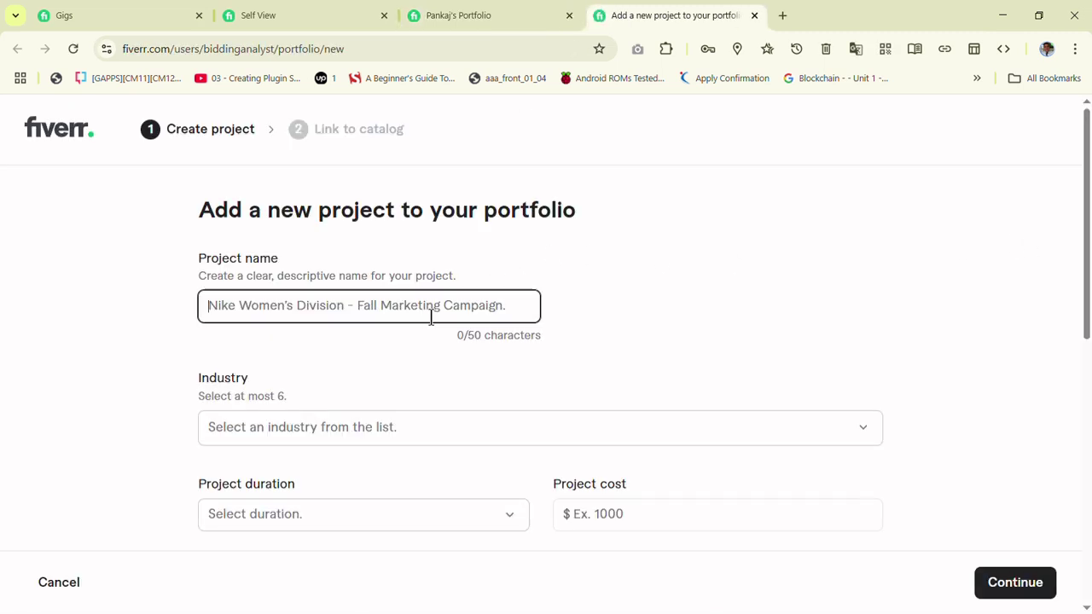
{"action": "scroll", "coordinate": [858, 285], "scroll_direction": "down", "scroll_amount": 1}
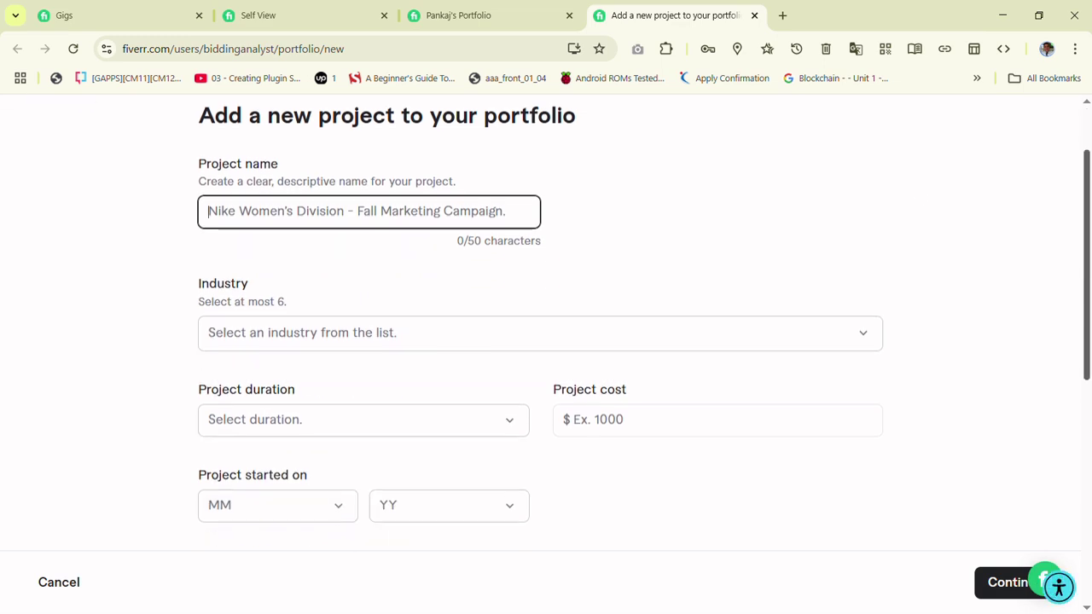
{"action": "scroll", "coordinate": [816, 296], "scroll_direction": "down", "scroll_amount": 1}
{"action": "left_click", "coordinate": [396, 353]}
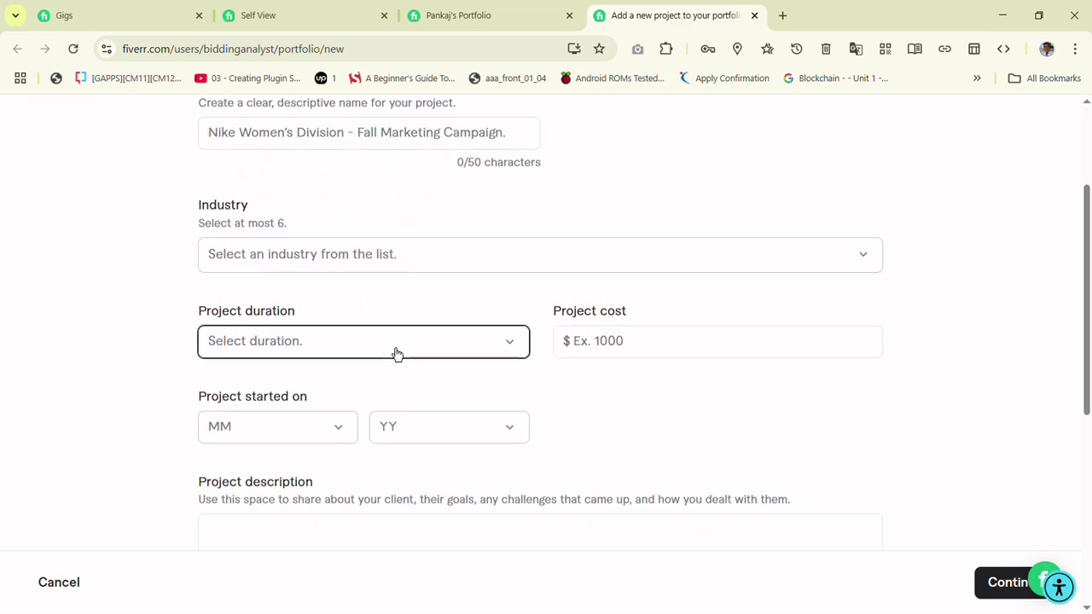
{"action": "left_click", "coordinate": [721, 354]}
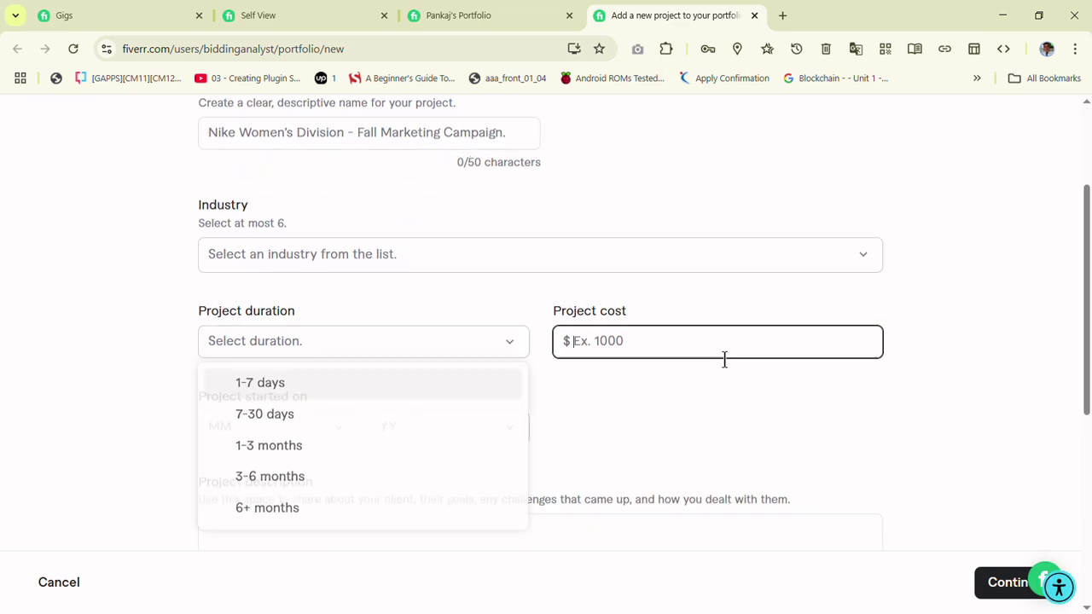
{"action": "left_click", "coordinate": [811, 429]}
{"action": "scroll", "coordinate": [811, 429], "scroll_direction": "down", "scroll_amount": 3}
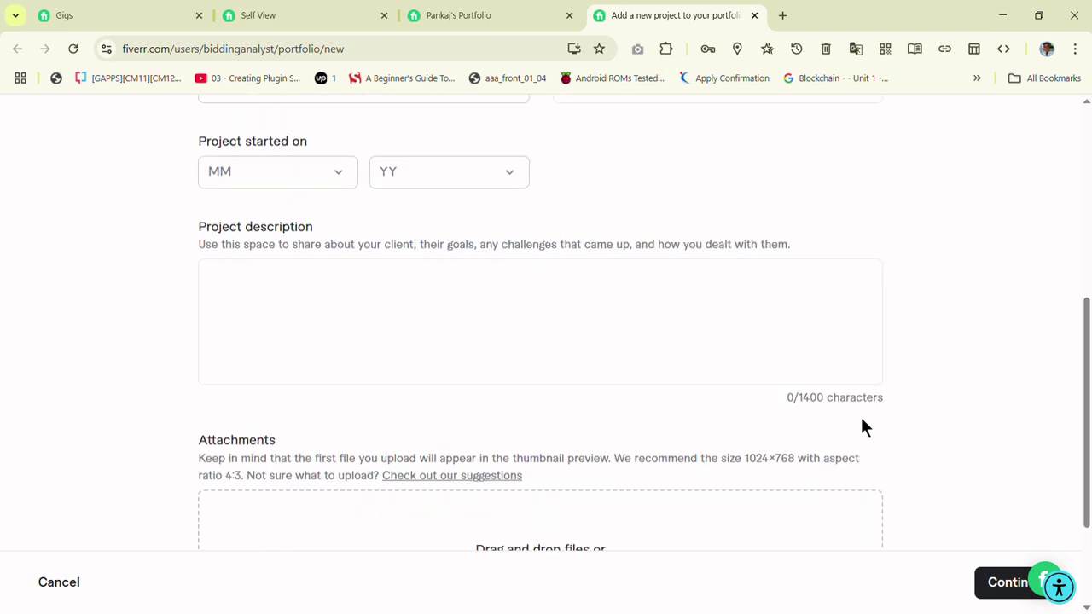
{"action": "left_click", "coordinate": [697, 333]}
{"action": "left_click_drag", "start_coordinate": [1086, 373], "coordinate": [1078, 182]}
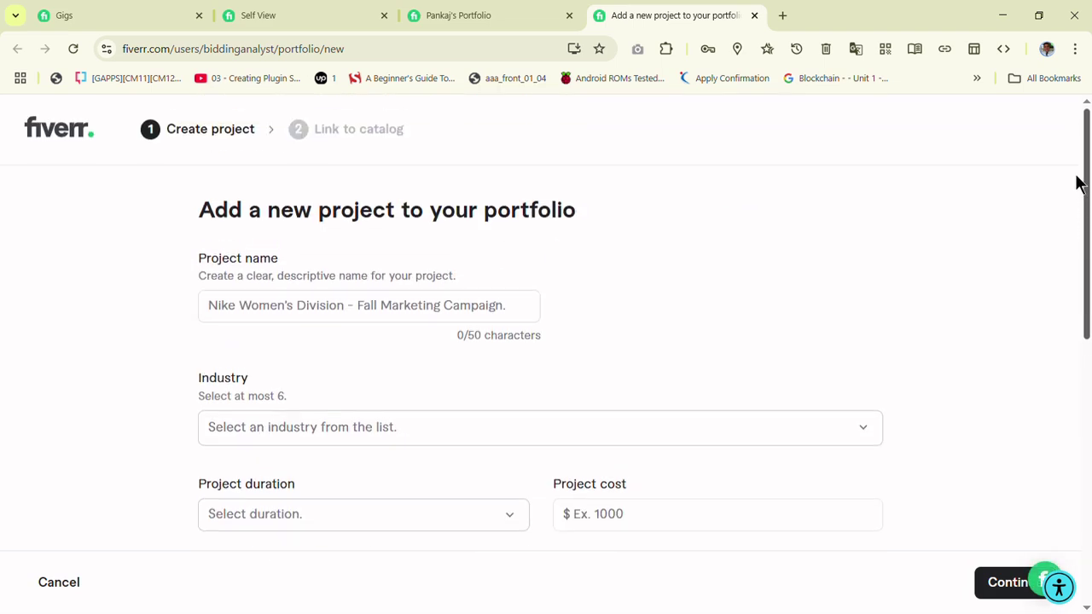
{"action": "left_click", "coordinate": [755, 16]}
{"action": "scroll", "coordinate": [1084, 124], "scroll_direction": "up", "scroll_amount": 2}
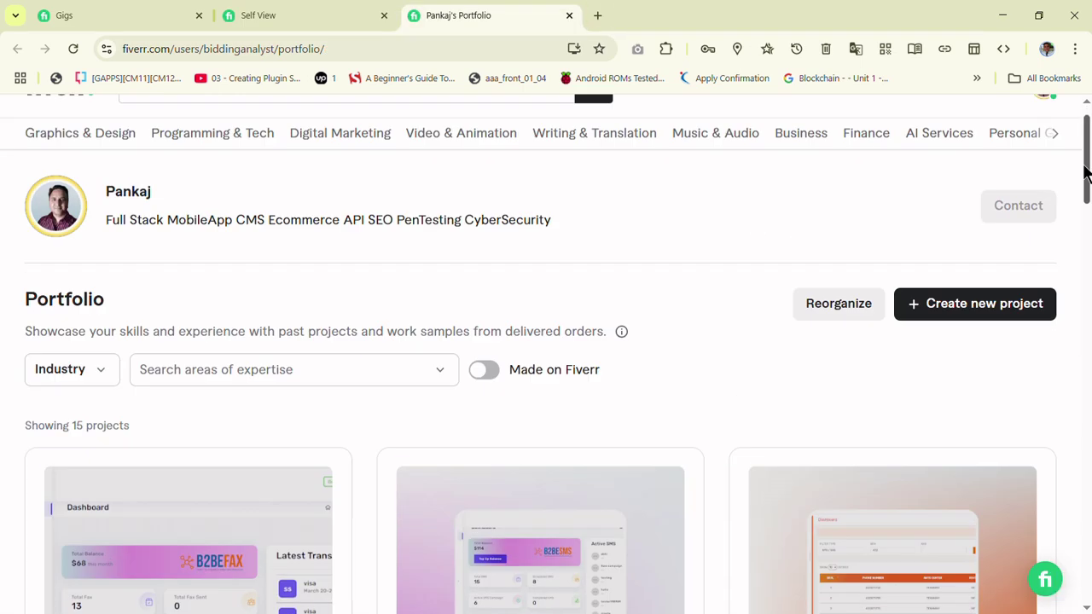
Step: Return to the seller profile, open the intro video upload page, and go through its introductory guide to the end
{"action": "left_click", "coordinate": [273, 10]}
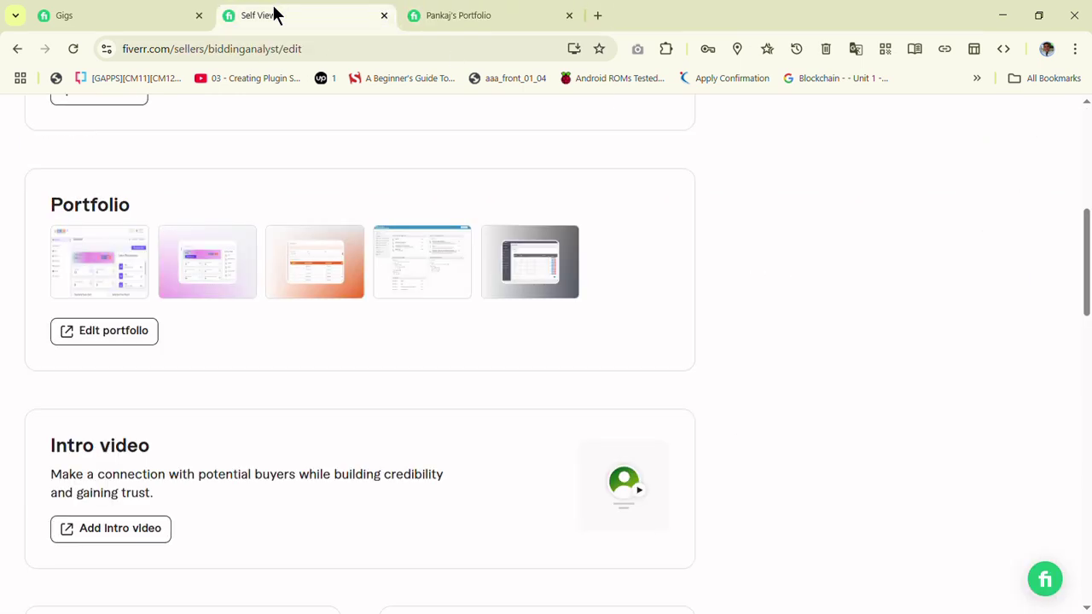
{"action": "scroll", "coordinate": [1088, 329], "scroll_direction": "down", "scroll_amount": 2}
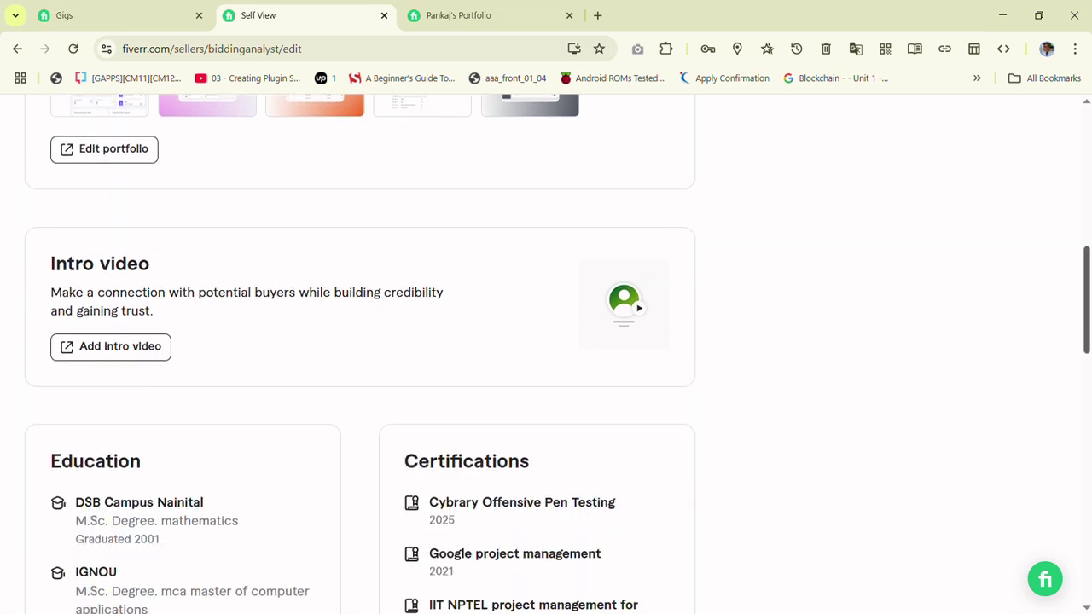
{"action": "left_click", "coordinate": [93, 359]}
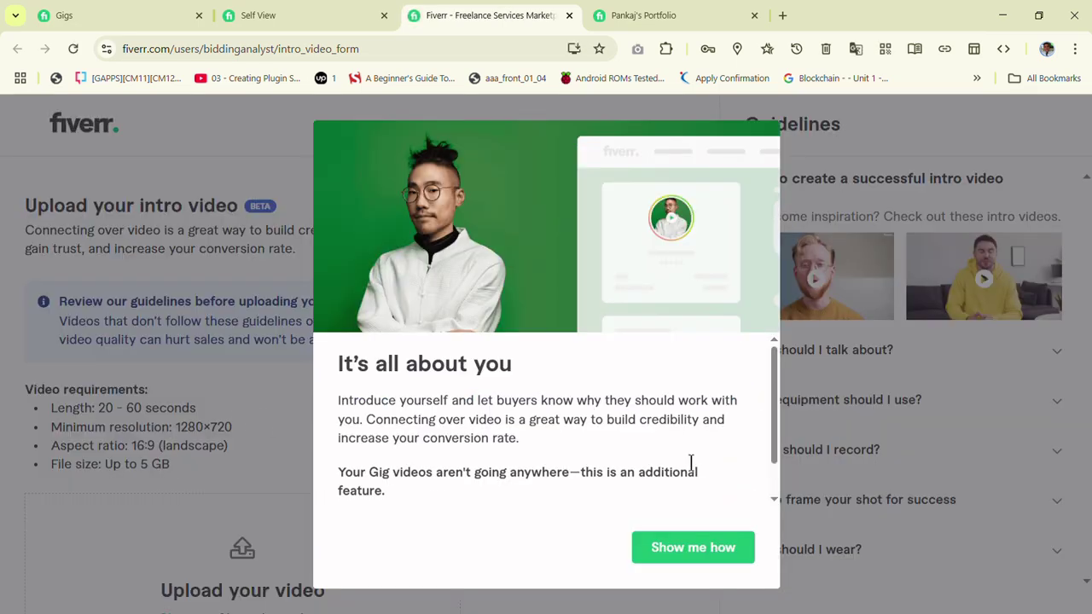
{"action": "left_click", "coordinate": [739, 553]}
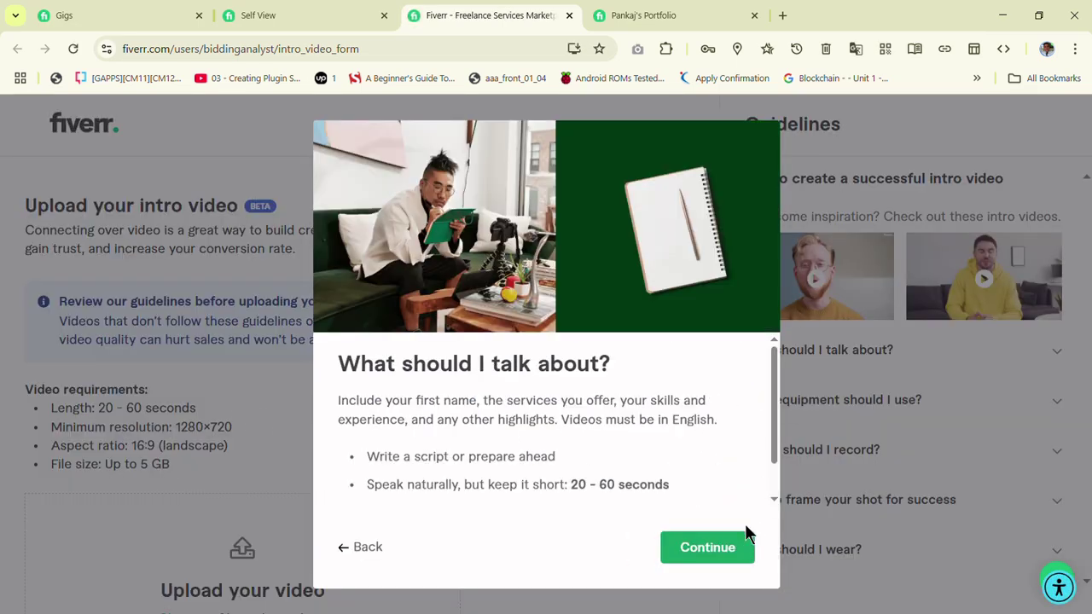
{"action": "left_click", "coordinate": [719, 564]}
{"action": "left_click", "coordinate": [719, 563]}
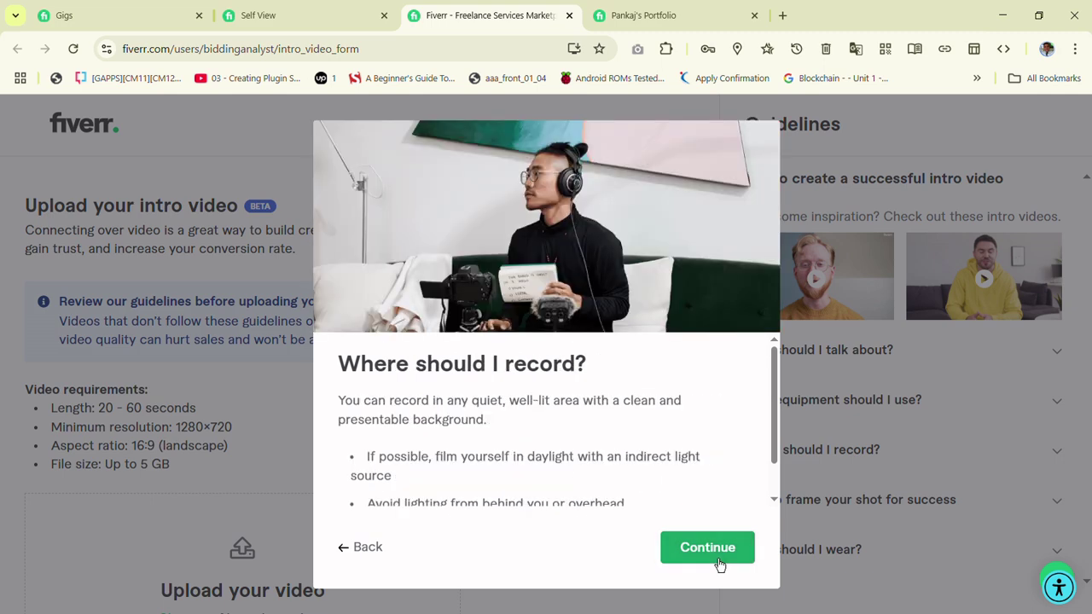
{"action": "left_click", "coordinate": [719, 563]}
{"action": "left_click", "coordinate": [719, 564]}
{"action": "left_click", "coordinate": [718, 563]}
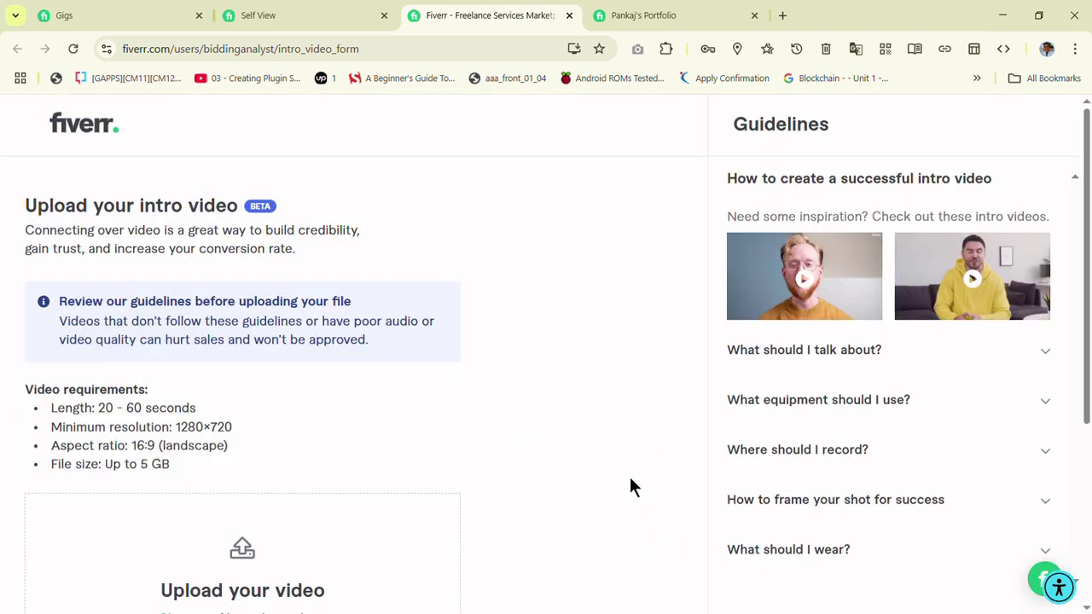
Step: Examine the intro video's length, resolution, aspect ratio and file size requirements, plus the upload section with its accepted formats
{"action": "double_click", "coordinate": [69, 410]}
{"action": "left_click_drag", "start_coordinate": [97, 427], "coordinate": [162, 431]}
{"action": "left_click", "coordinate": [122, 447]}
{"action": "left_click_drag", "start_coordinate": [48, 469], "coordinate": [119, 476]}
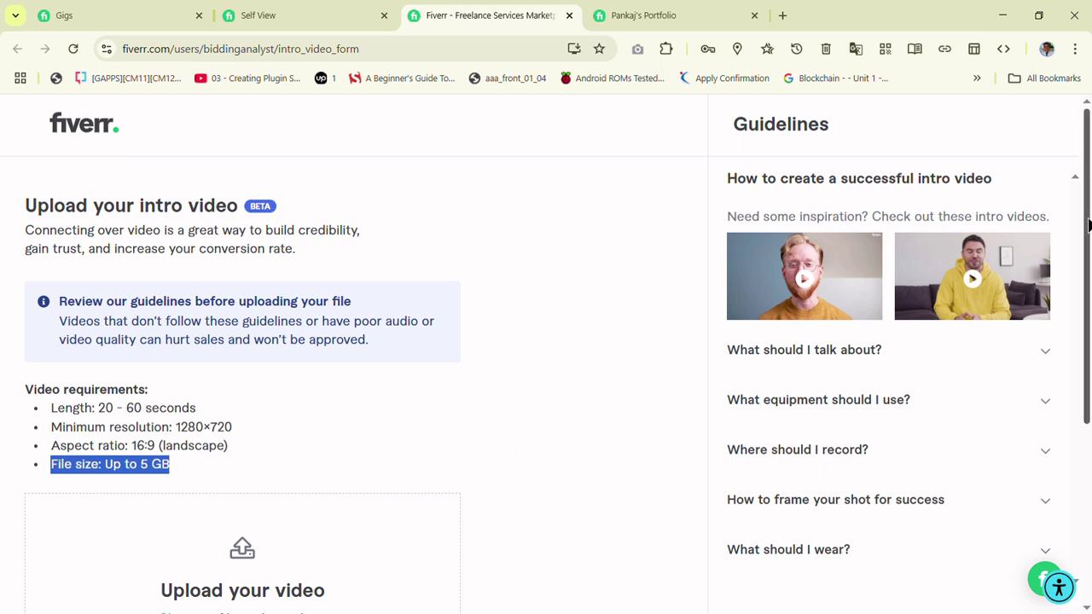
{"action": "scroll", "coordinate": [578, 379], "scroll_direction": "down", "scroll_amount": 2}
{"action": "left_click", "coordinate": [579, 380]}
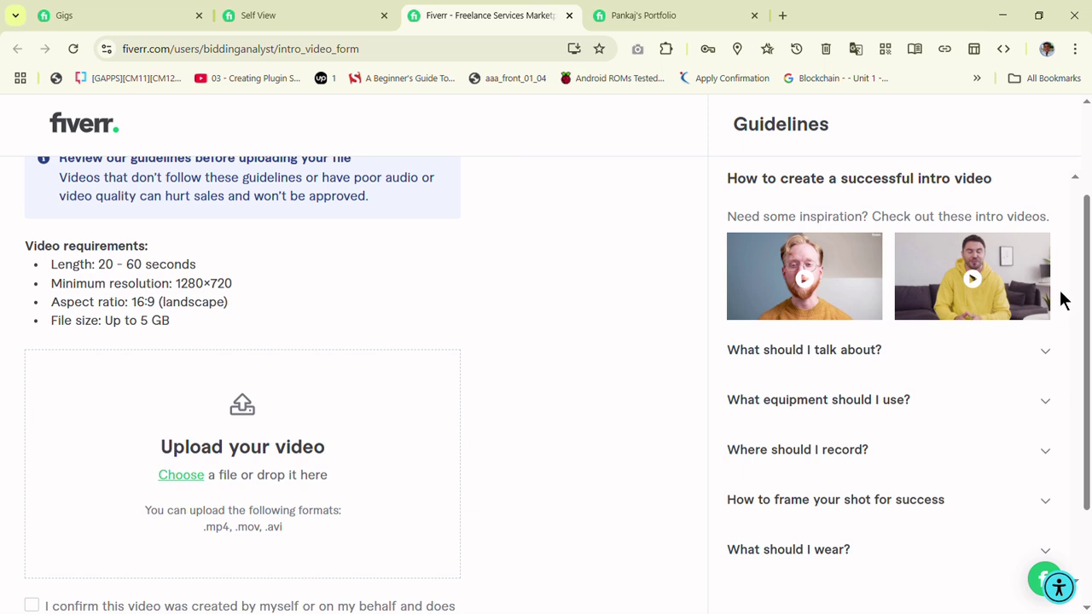
{"action": "scroll", "coordinate": [1082, 274], "scroll_direction": "up", "scroll_amount": 2}
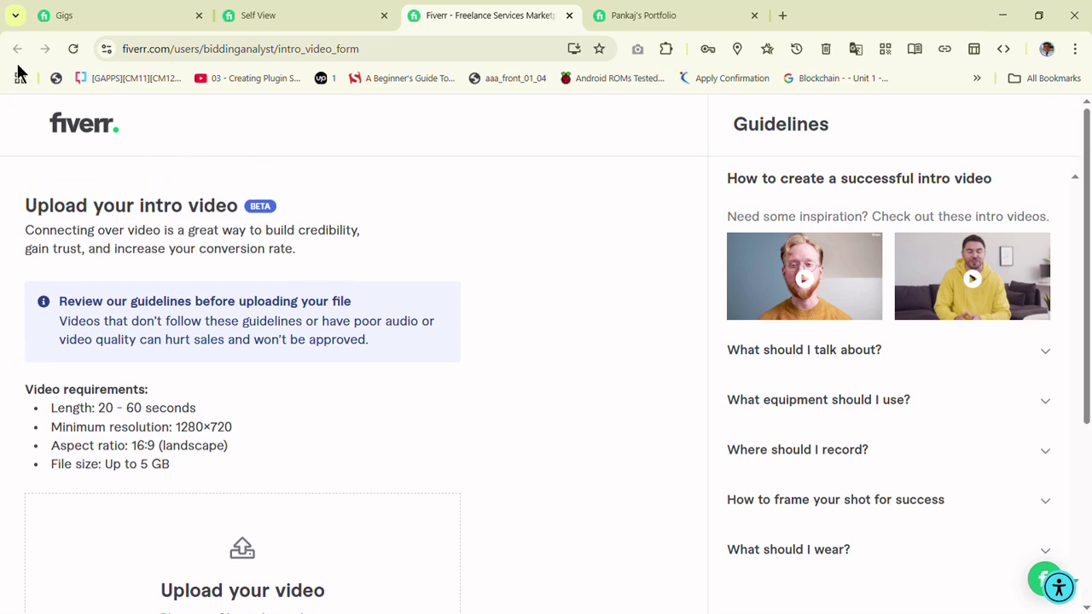
Step: Return to the seller profile, open the Certifications section for editing, and check the name, issuer and year fields
{"action": "left_click", "coordinate": [259, 18]}
{"action": "left_click_drag", "start_coordinate": [1087, 299], "coordinate": [1035, 109]}
{"action": "scroll", "coordinate": [1068, 171], "scroll_direction": "down", "scroll_amount": 1}
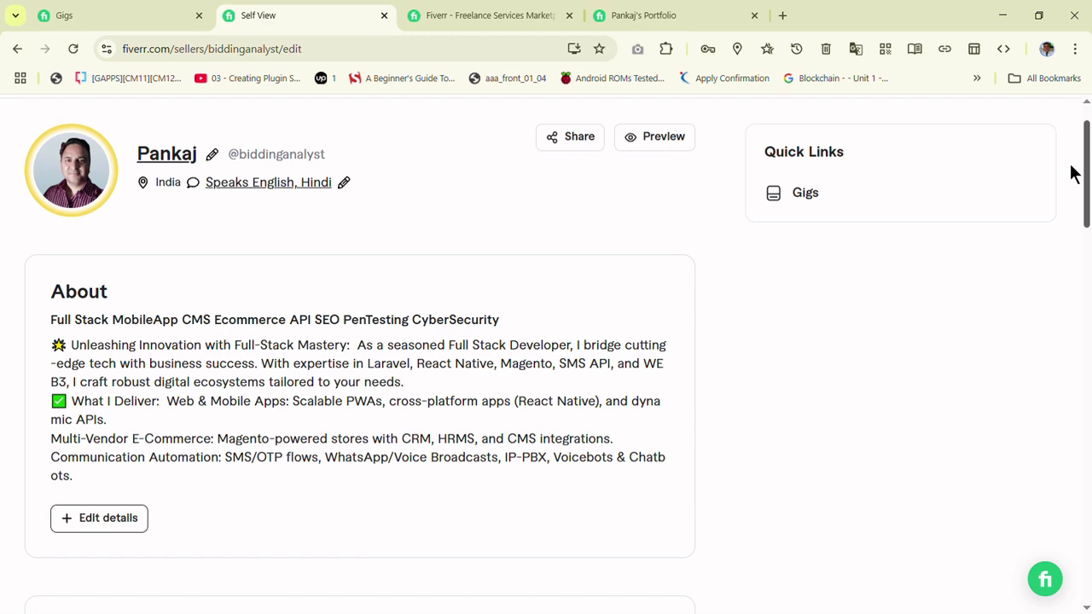
{"action": "scroll", "coordinate": [1073, 174], "scroll_direction": "down", "scroll_amount": 10}
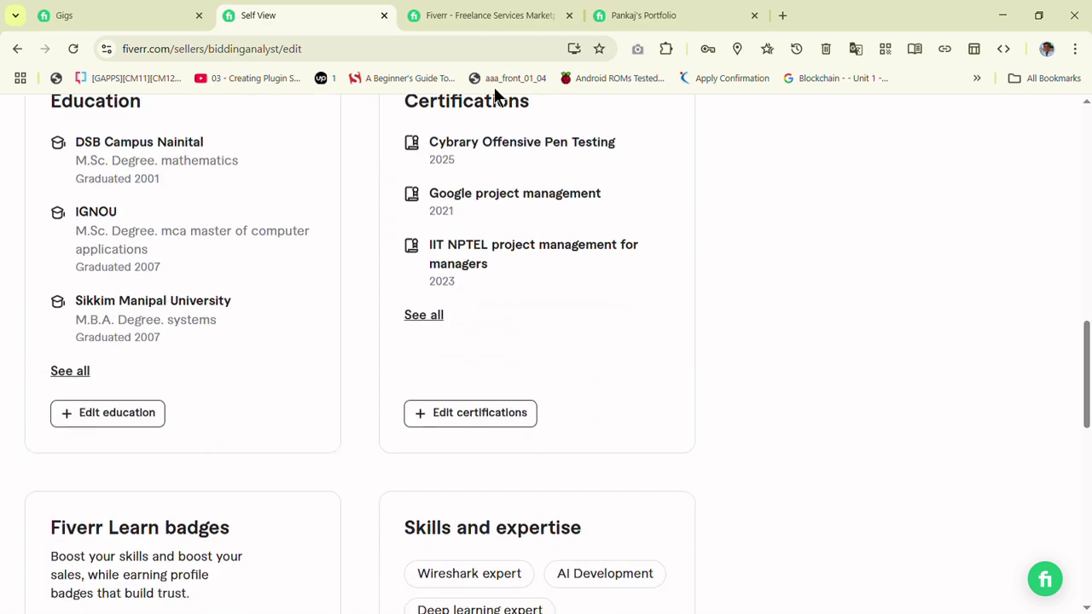
{"action": "left_click", "coordinate": [488, 418]}
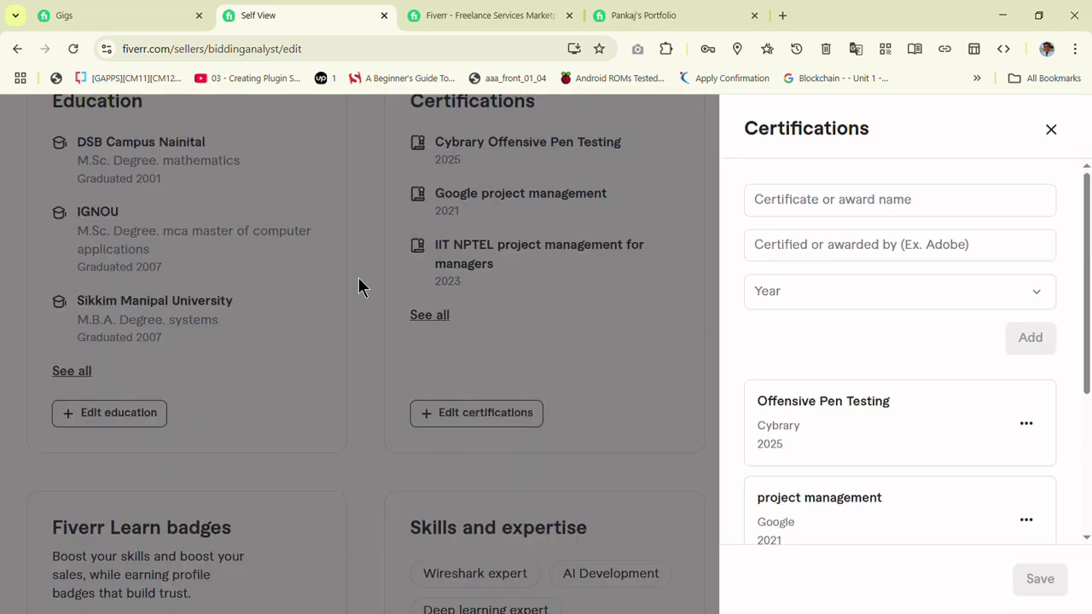
{"action": "left_click", "coordinate": [851, 208]}
{"action": "left_click", "coordinate": [829, 247]}
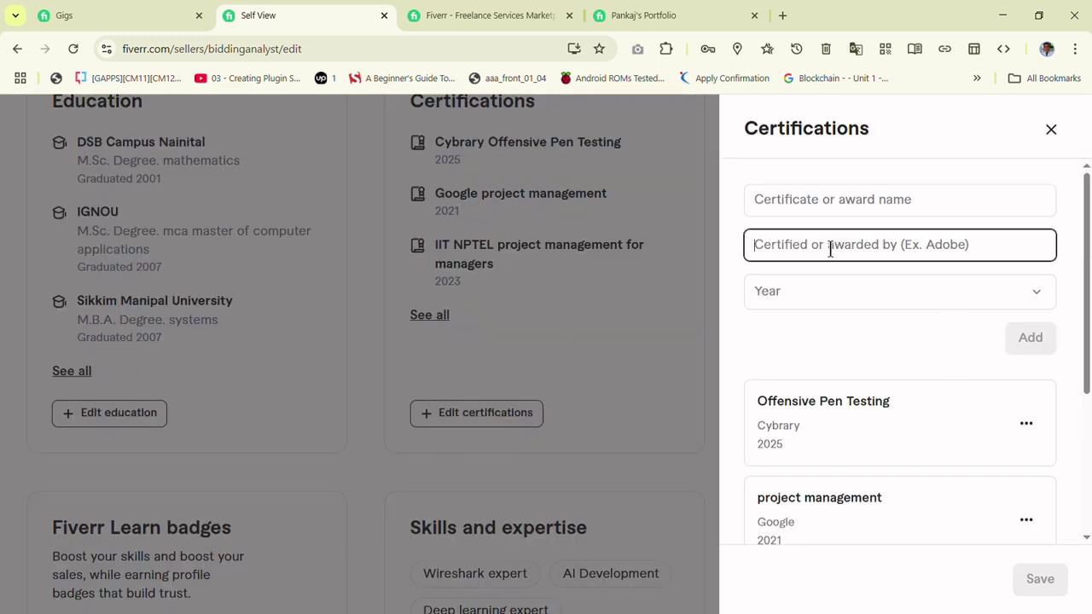
{"action": "left_click", "coordinate": [818, 298]}
{"action": "left_click", "coordinate": [808, 213]}
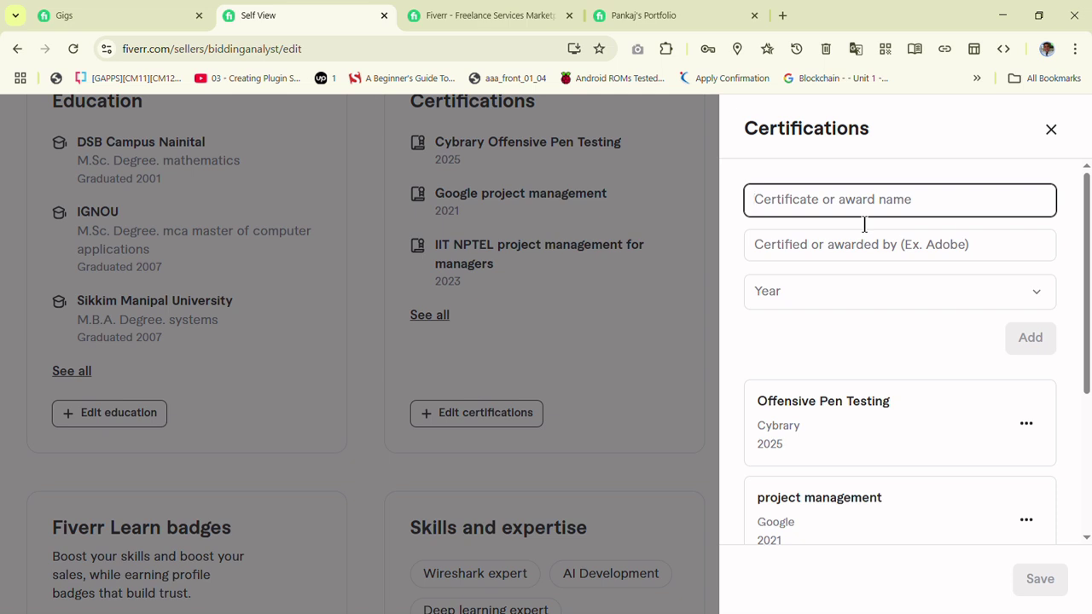
{"action": "type", "text": "a"}
{"action": "key", "text": "BackSpace"}
{"action": "type", "text": "Credi"}
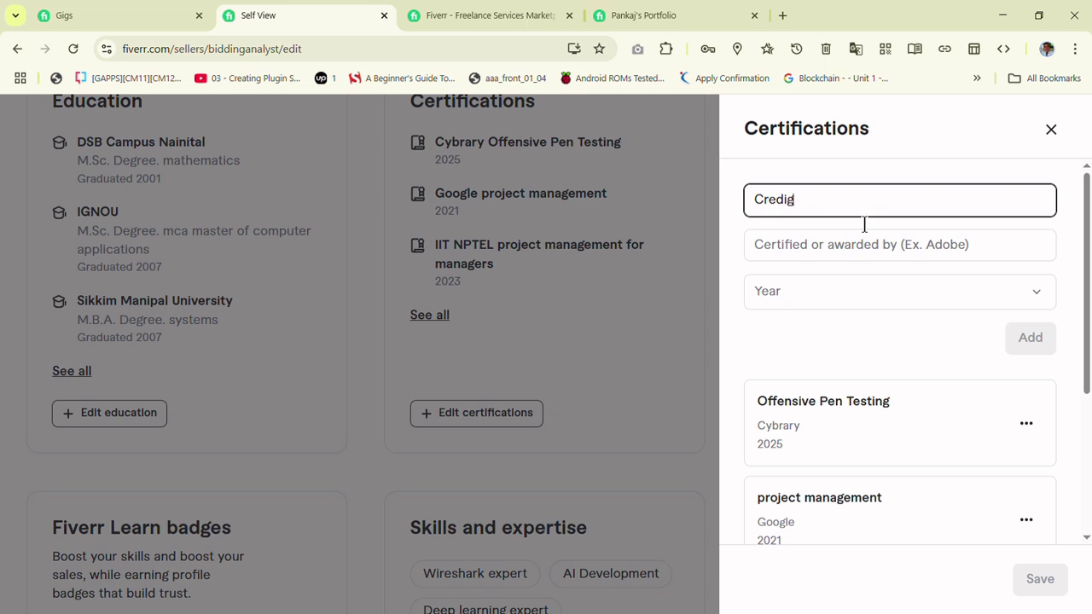
{"action": "key", "text": "BackSpace"}
{"action": "key", "text": "BackSpace"}
{"action": "key", "text": "BackSpace"}
{"action": "key", "text": "BackSpace"}
{"action": "key", "text": "BackSpace"}
{"action": "key", "text": "BackSpace"}
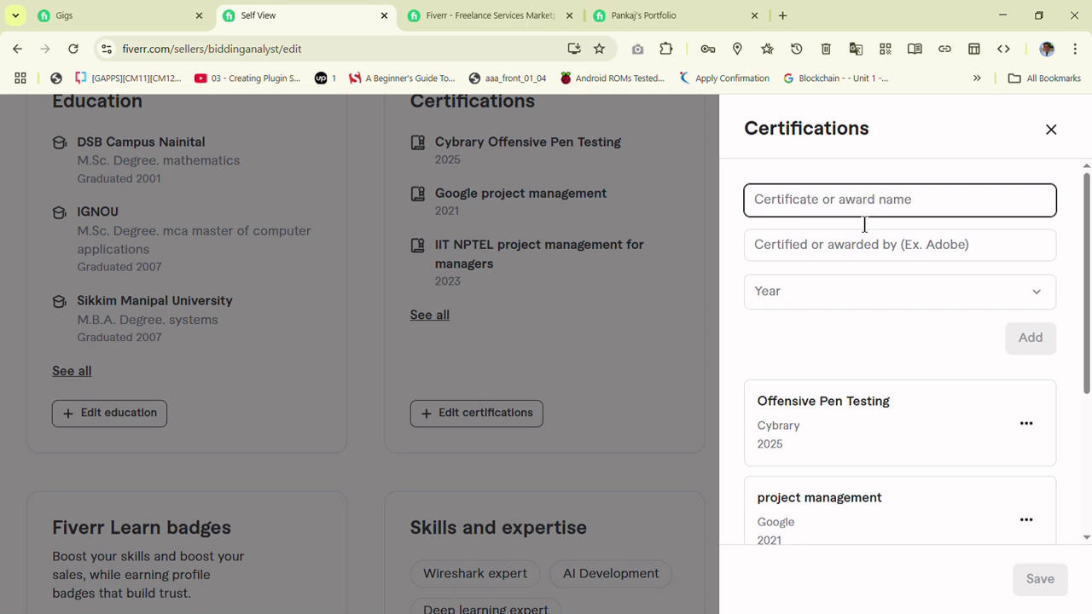
Step: Enter "Make.com Foundation Certification" as the name of a new certificate
{"action": "type", "text": "Make.com"}
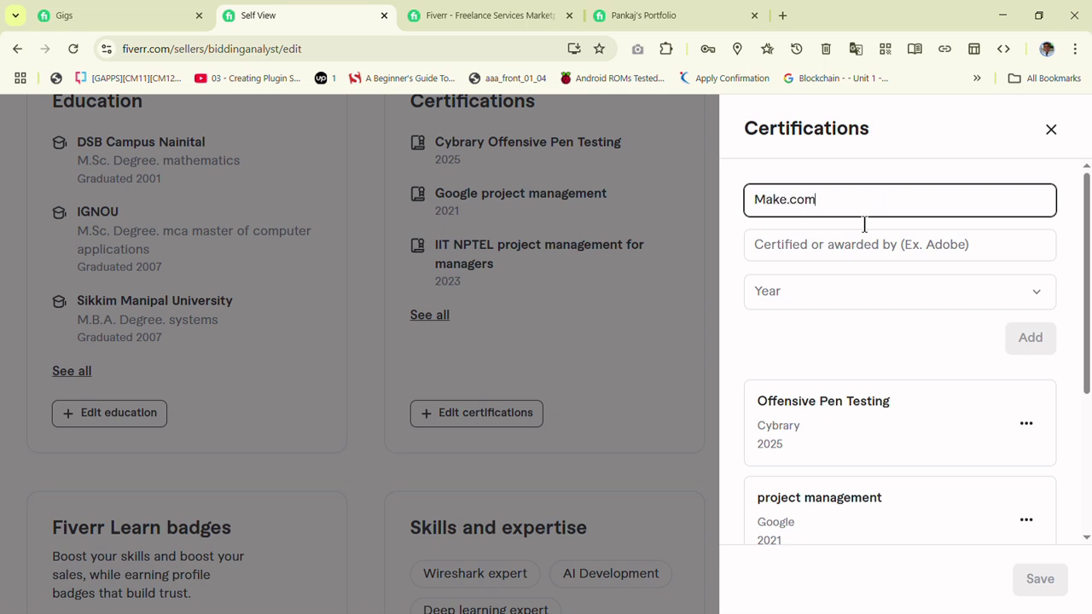
{"action": "key", "text": "Tab"}
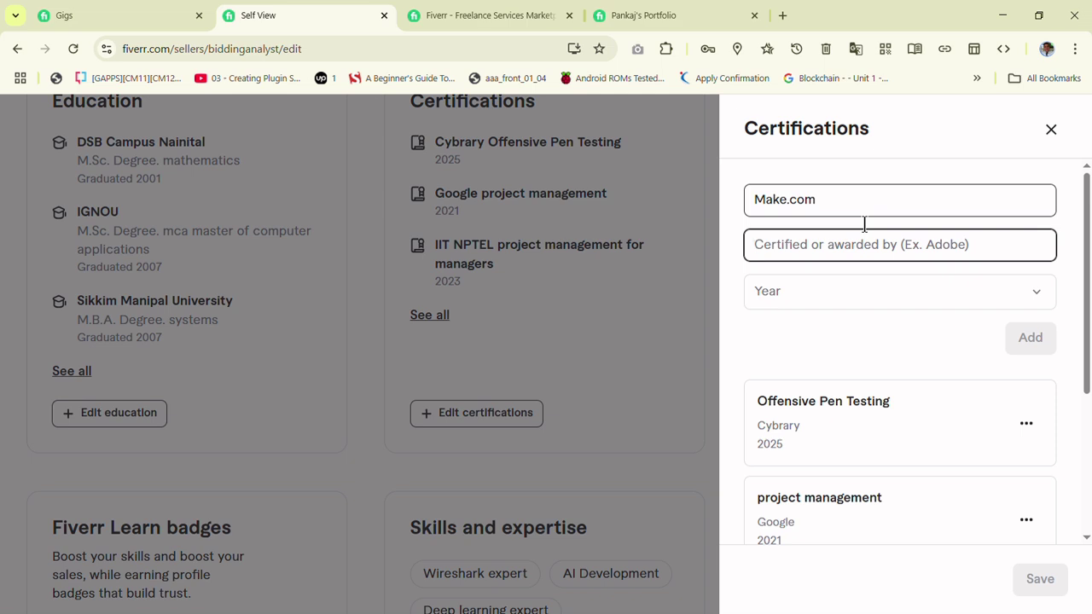
{"action": "key", "text": "shift+Tab"}
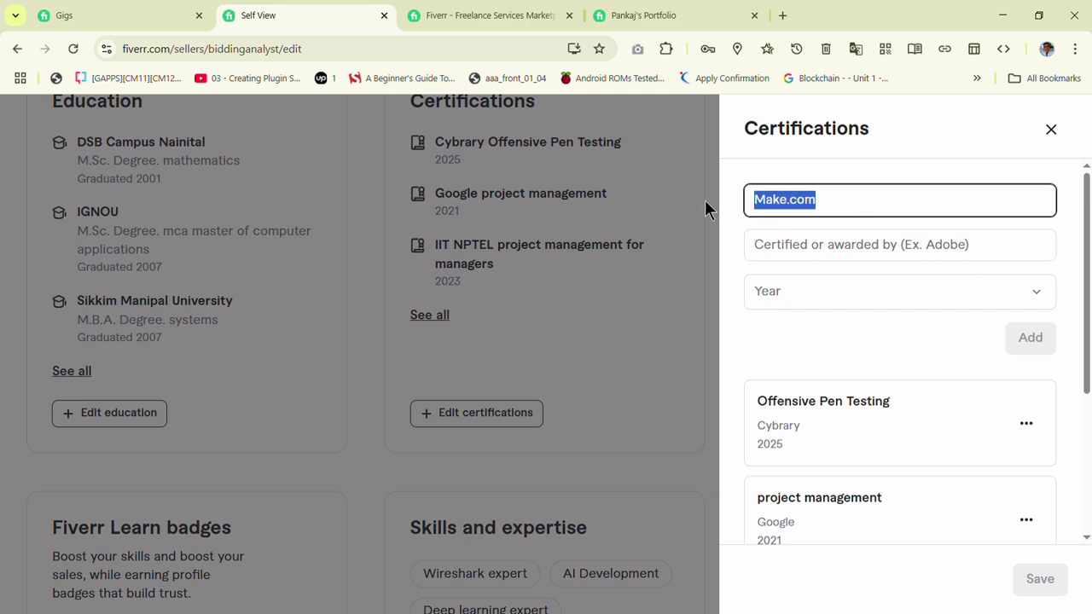
{"action": "type", "text": "DC"}
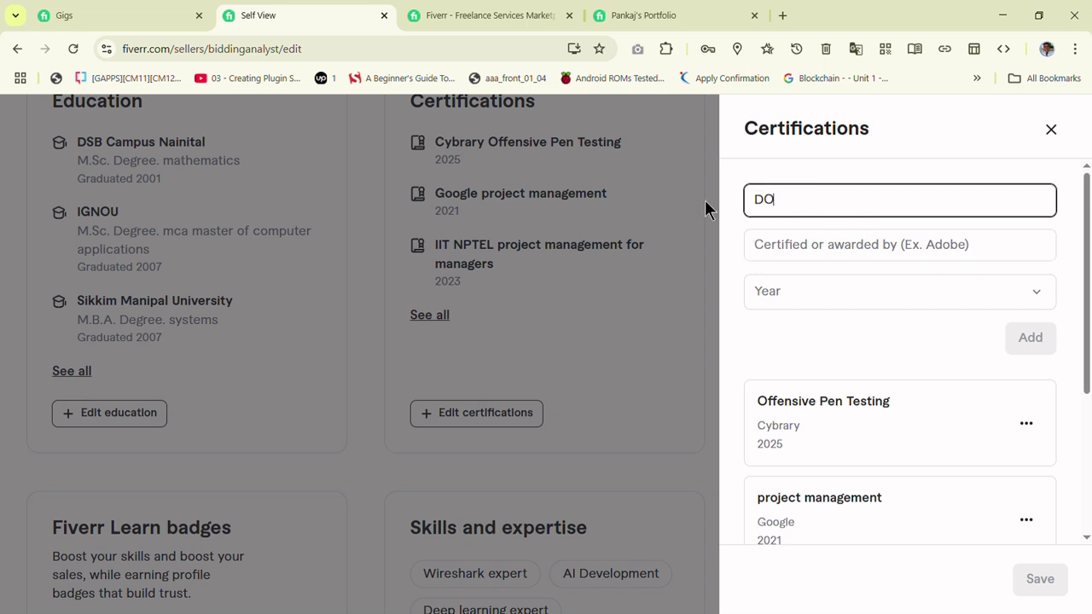
{"action": "key", "text": "BackSpace"}
{"action": "key", "text": "BackSpace"}
{"action": "type", "text": "Make.com Found"}
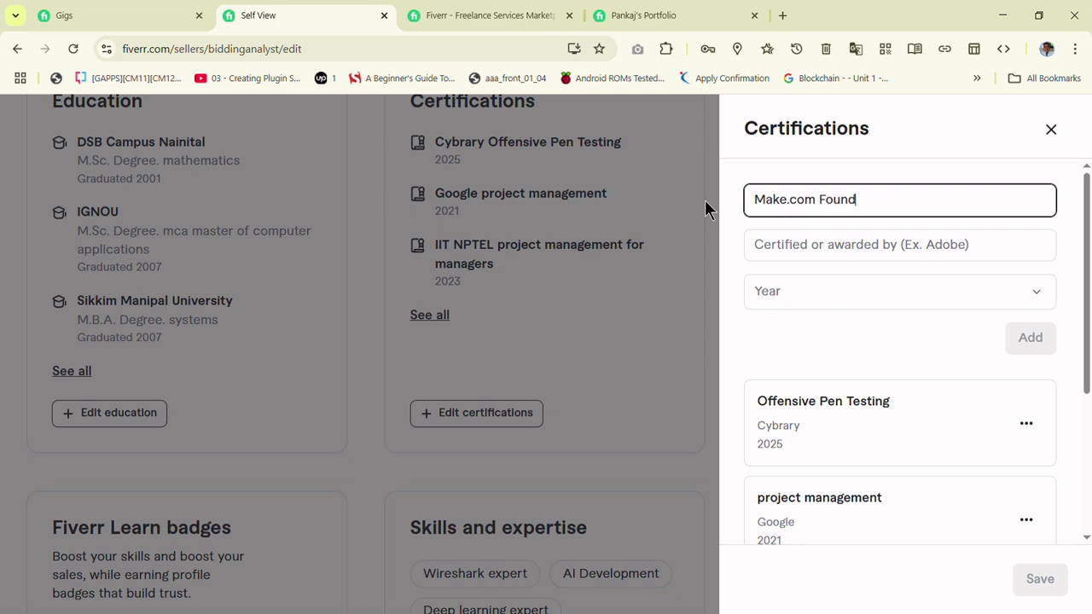
{"action": "type", "text": "ation Certification"}
Step: Set the certificate's issuer to Make.com and its year to 2025, add it, and save the certifications
{"action": "key", "text": "Tab"}
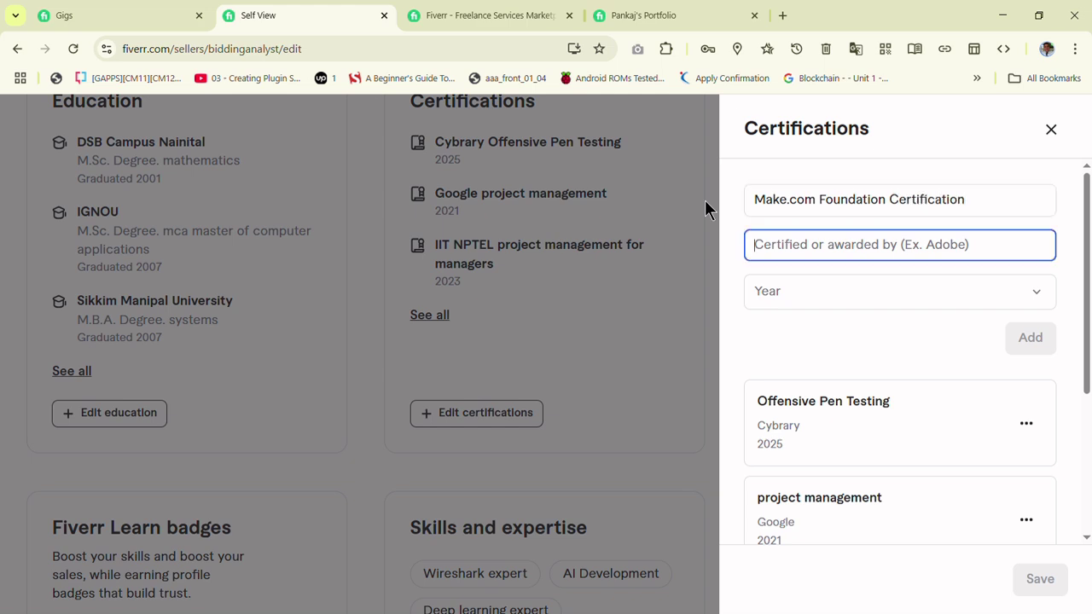
{"action": "type", "text": "Make.com"}
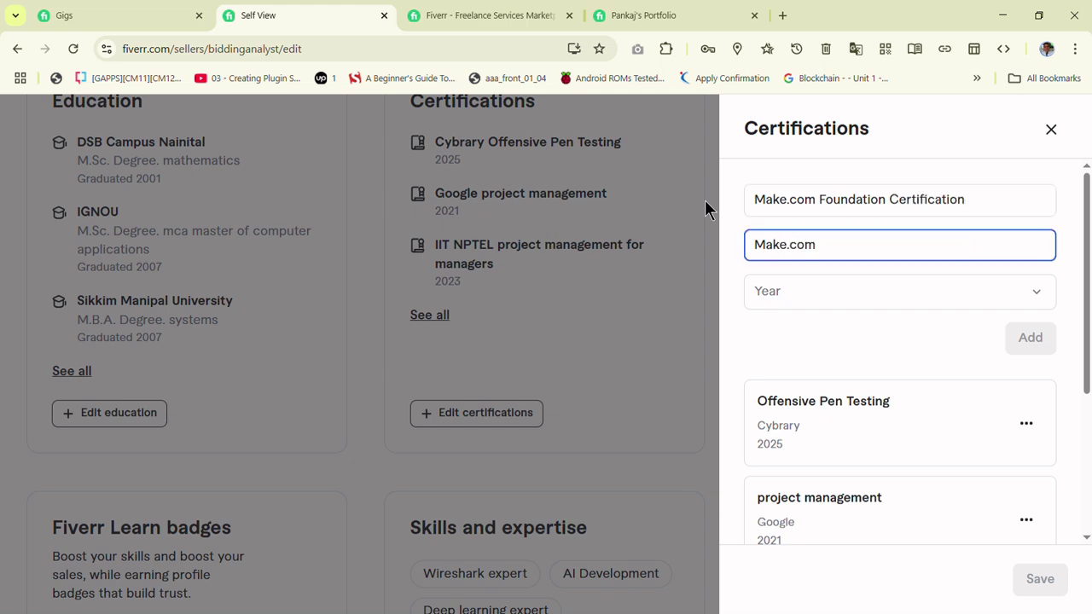
{"action": "left_click", "coordinate": [776, 293]}
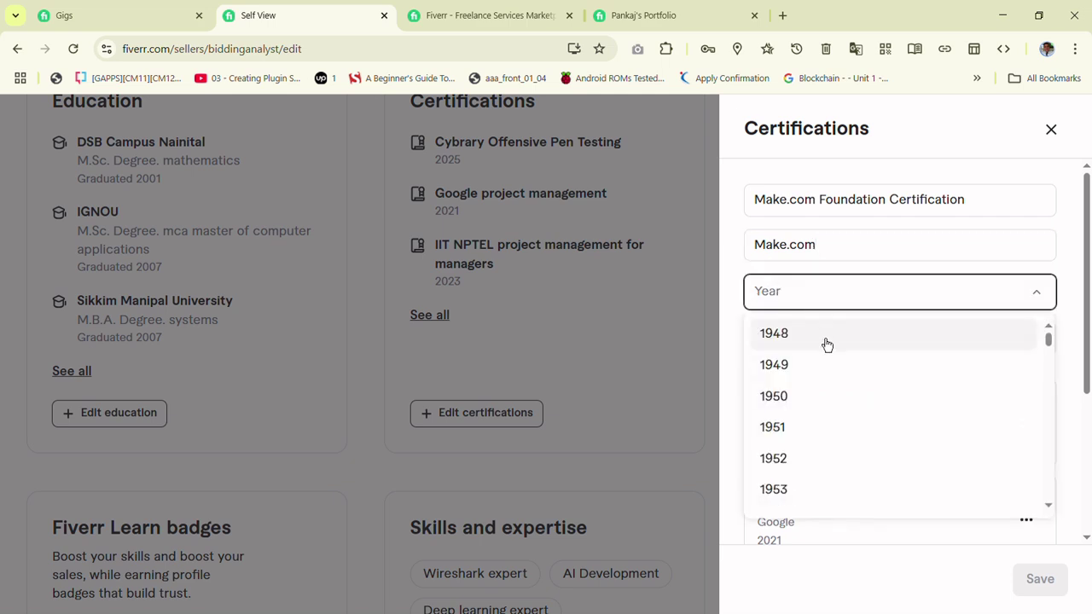
{"action": "left_click_drag", "start_coordinate": [1049, 339], "coordinate": [1062, 517]}
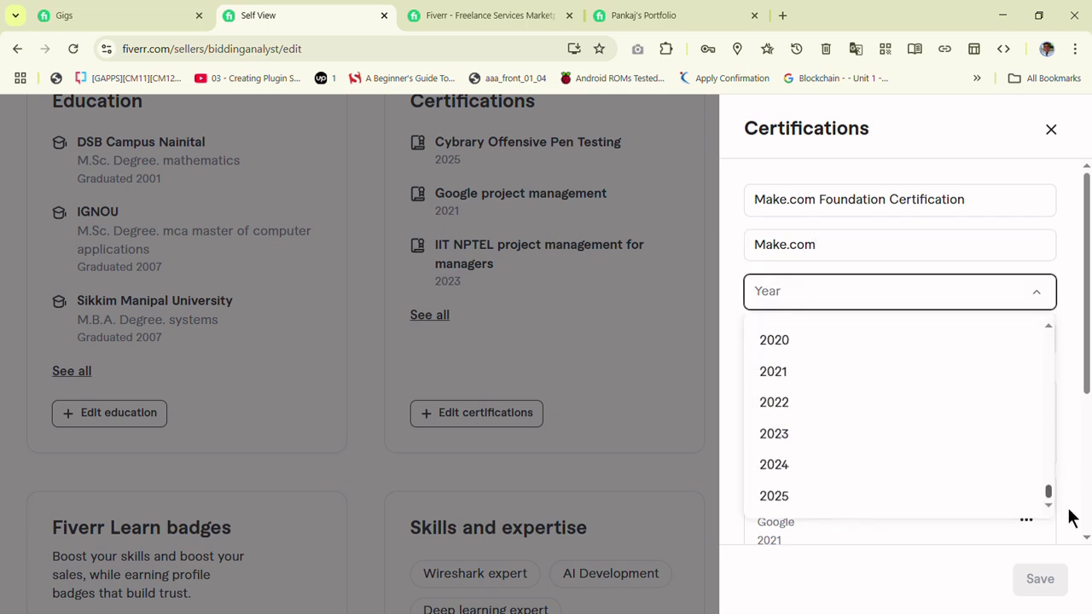
{"action": "left_click", "coordinate": [946, 499]}
{"action": "left_click", "coordinate": [1030, 350]}
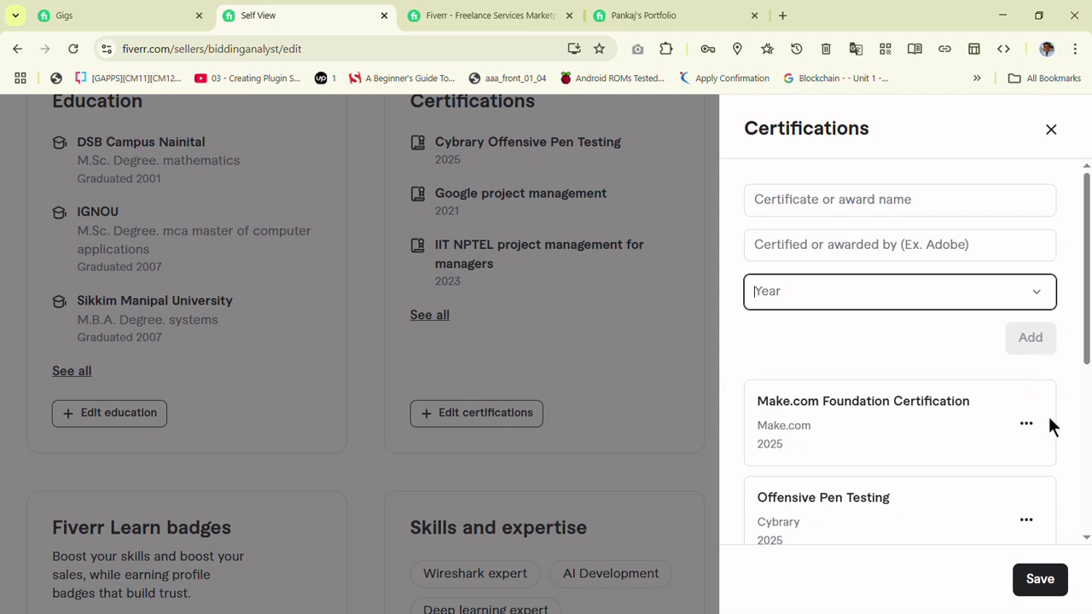
{"action": "left_click", "coordinate": [1046, 580]}
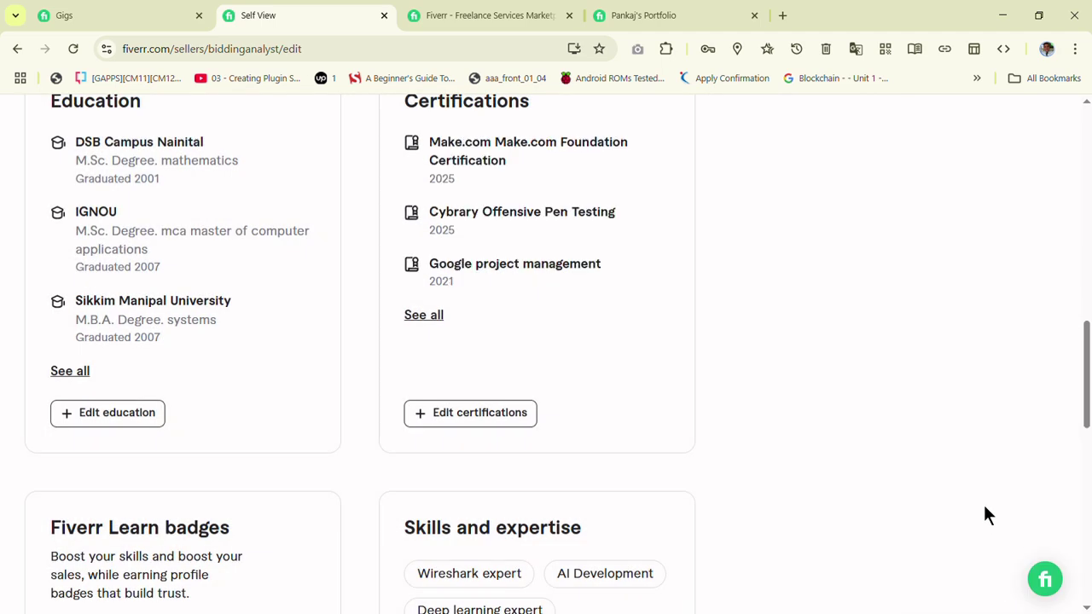
Step: Open the Skills and expertise section for editing and search for a skill beginning with "Ge"
{"action": "left_click_drag", "start_coordinate": [1087, 333], "coordinate": [1085, 443]}
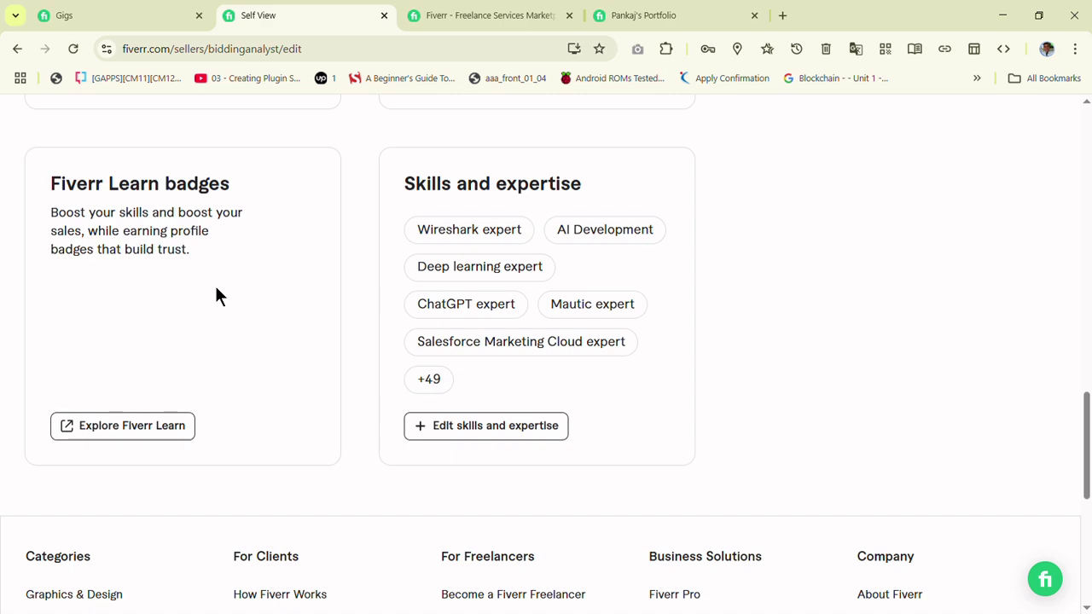
{"action": "scroll", "coordinate": [1004, 389], "scroll_direction": "up", "scroll_amount": 6}
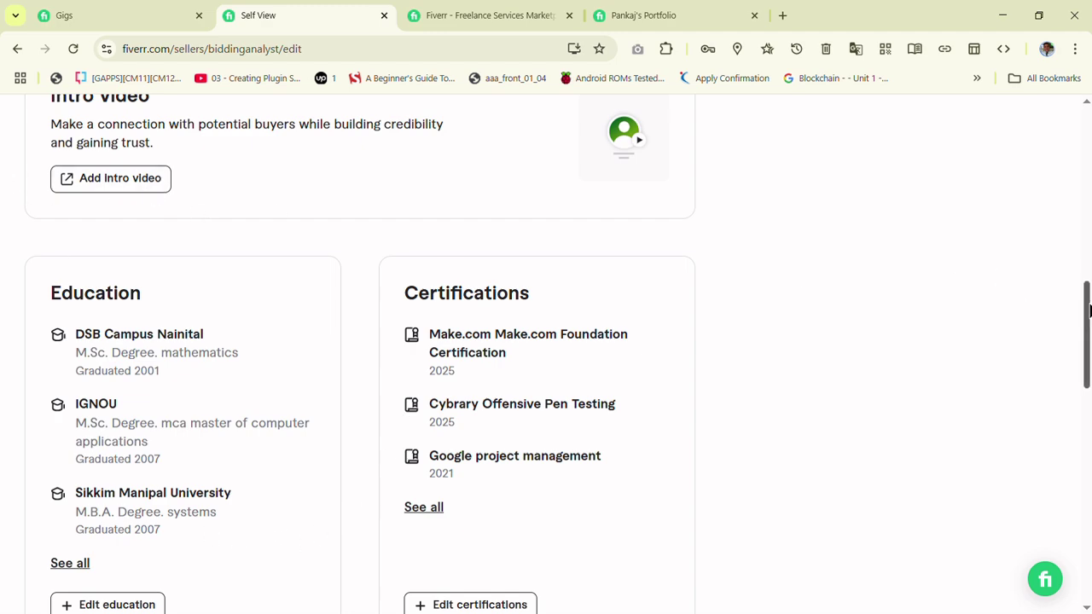
{"action": "left_click_drag", "start_coordinate": [1087, 294], "coordinate": [1087, 384]}
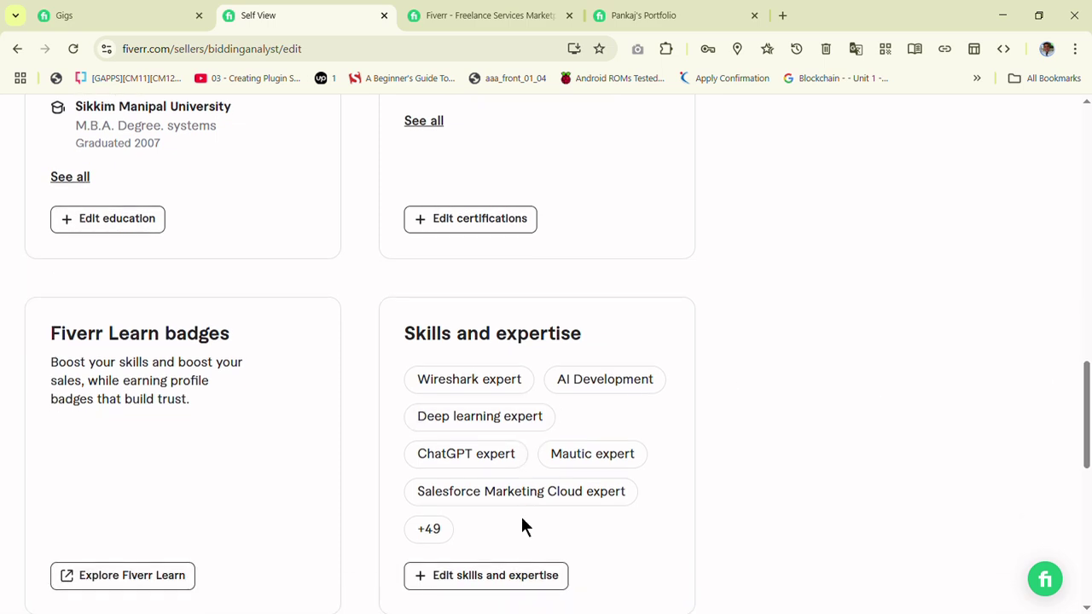
{"action": "left_click", "coordinate": [519, 581]}
{"action": "left_click", "coordinate": [793, 207]}
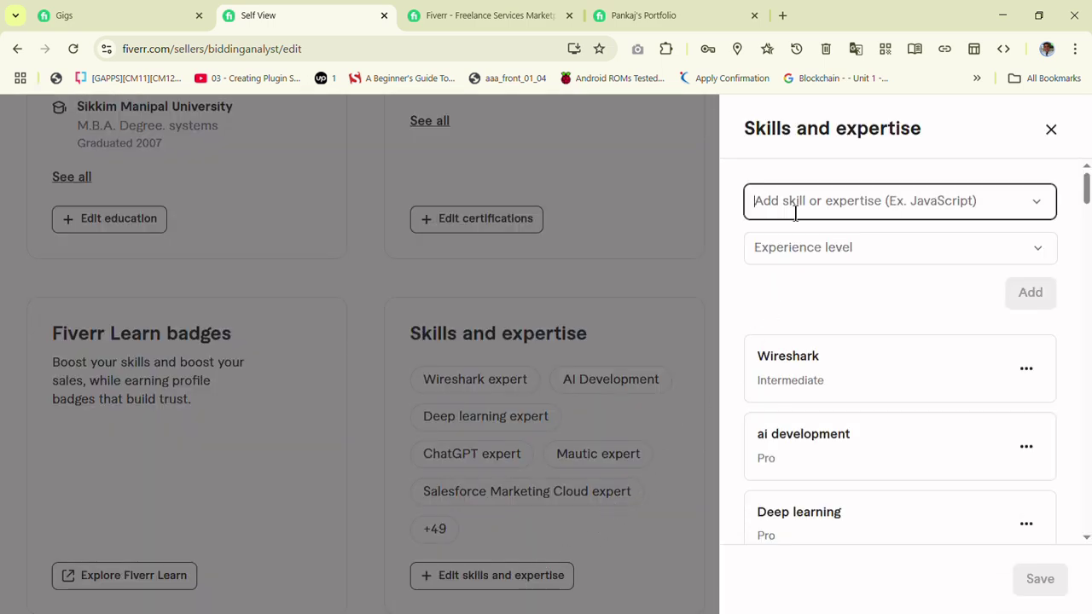
{"action": "type", "text": "Ge"}
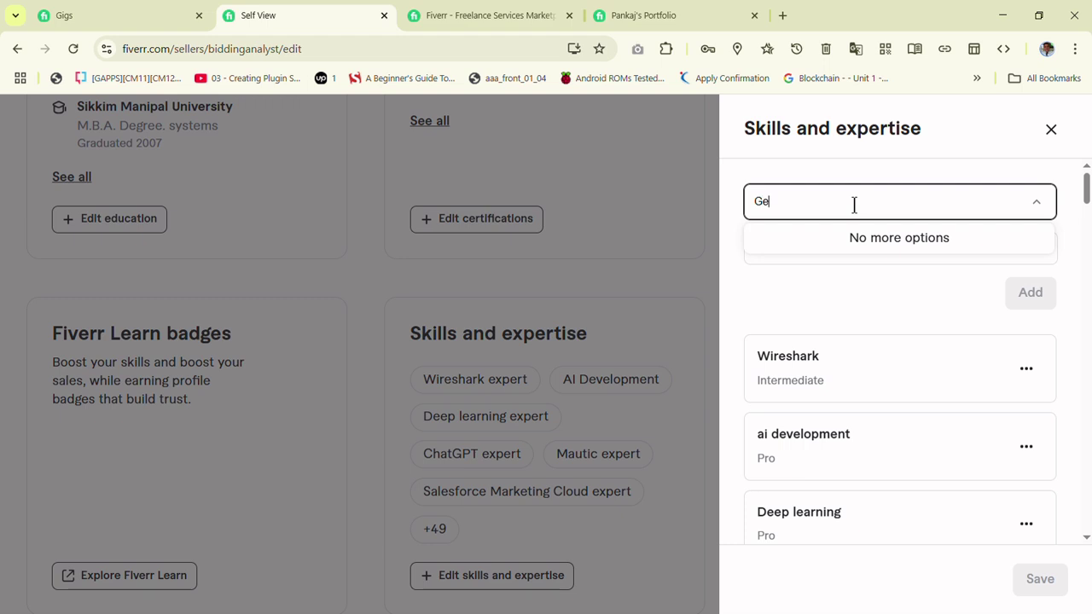
{"action": "key", "text": "BackSpace"}
{"action": "key", "text": "BackSpace"}
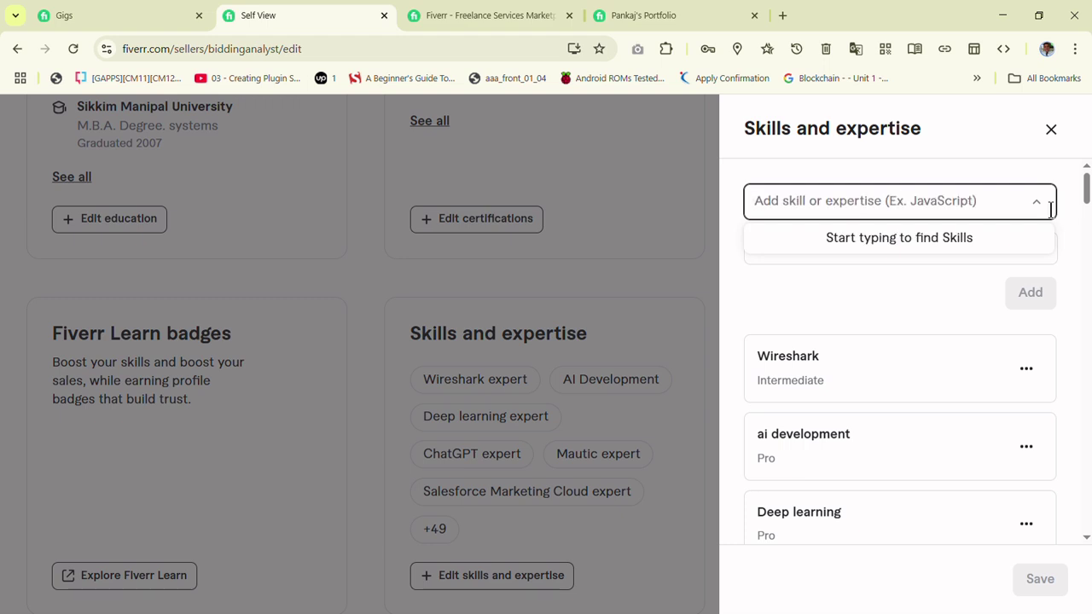
{"action": "left_click_drag", "start_coordinate": [1088, 189], "coordinate": [1029, 151]}
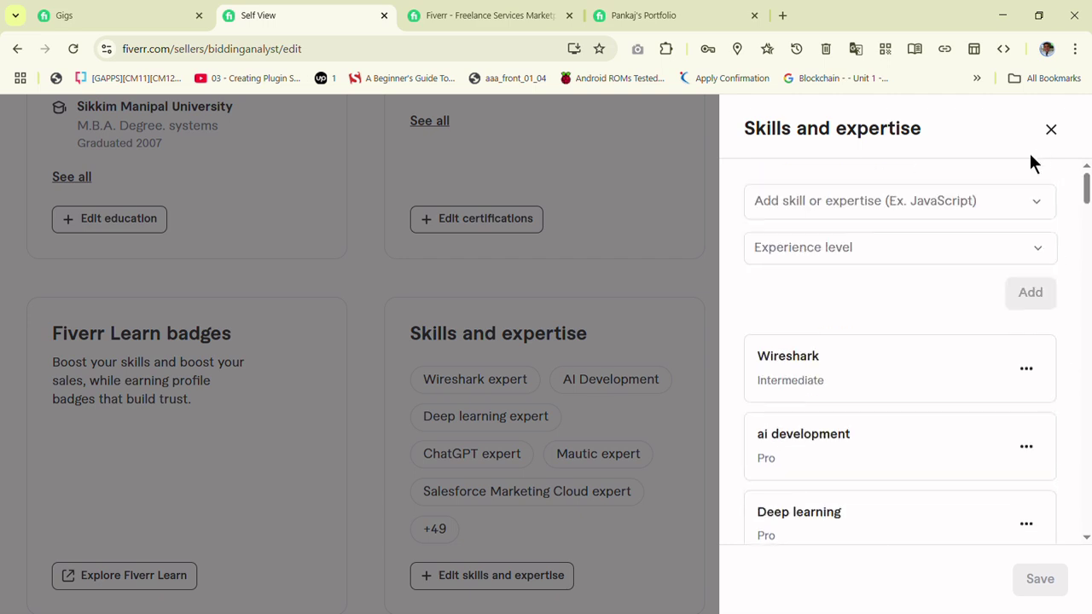
Step: Try to add ChatGPT as a skill with the Intermediate experience level
{"action": "left_click", "coordinate": [957, 209]}
{"action": "type", "text": "C"}
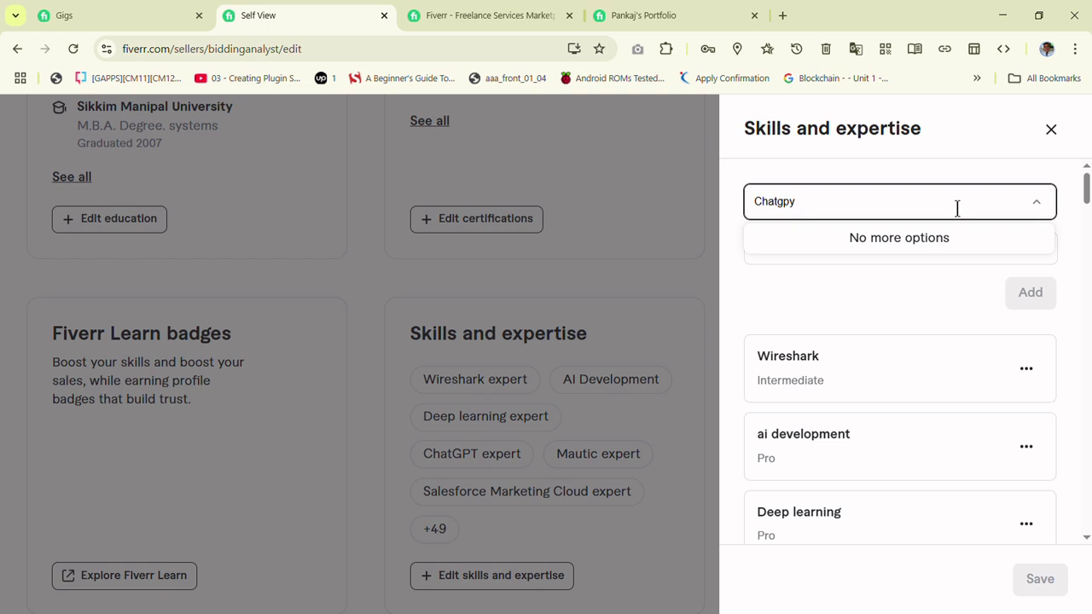
{"action": "type", "text": "hatgpy"}
{"action": "key", "text": "BackSpace"}
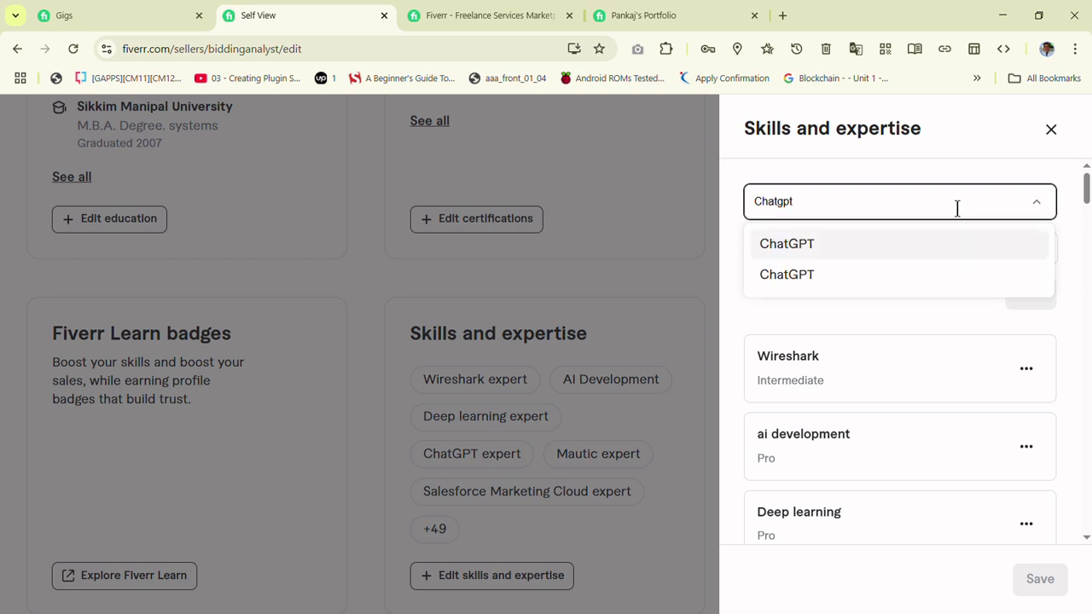
{"action": "left_click", "coordinate": [956, 249]}
{"action": "left_click", "coordinate": [850, 263]}
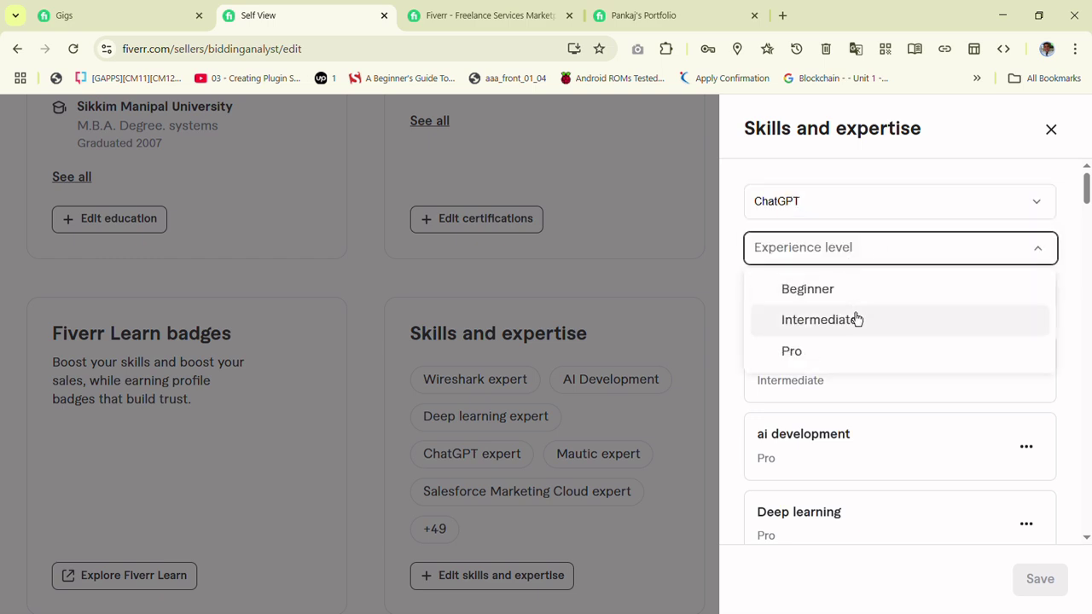
{"action": "left_click", "coordinate": [854, 324]}
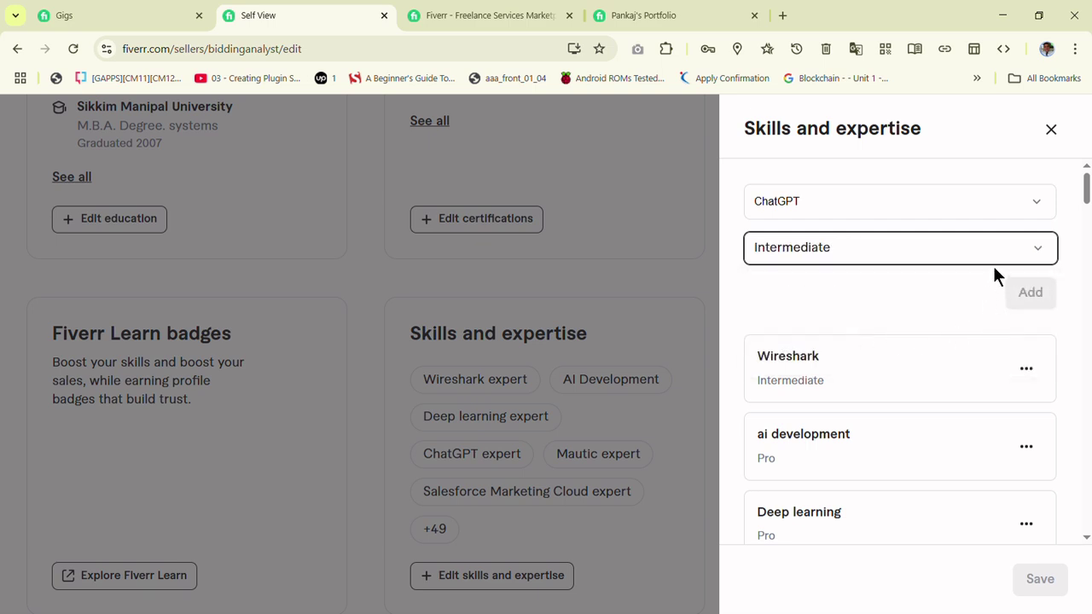
{"action": "left_click", "coordinate": [1031, 292]}
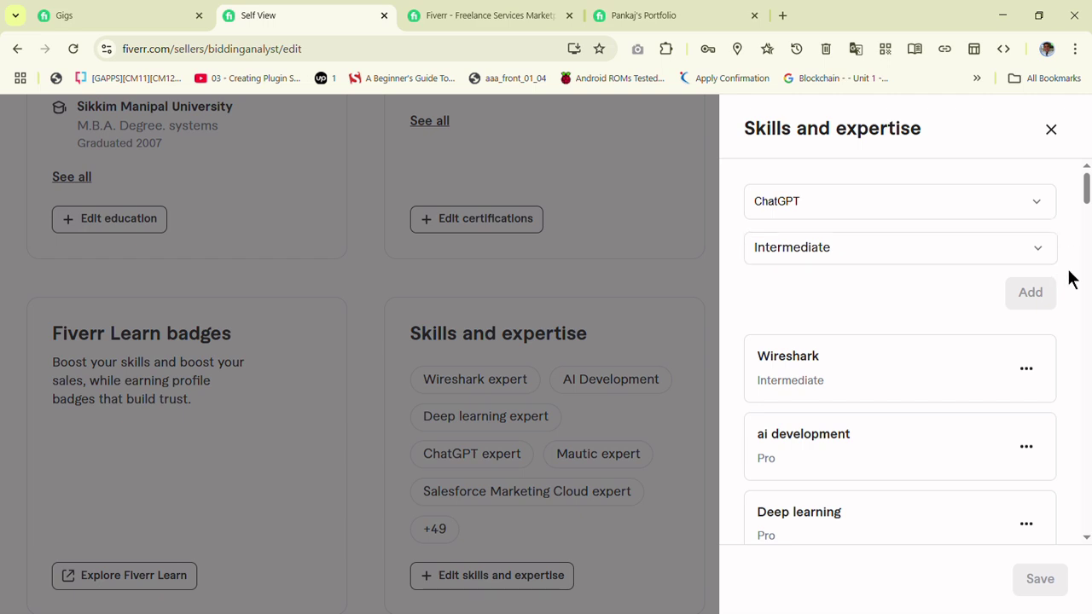
Step: Delete the Wireshark skill and save the skills list
{"action": "left_click", "coordinate": [1044, 375]}
{"action": "left_click", "coordinate": [1002, 446]}
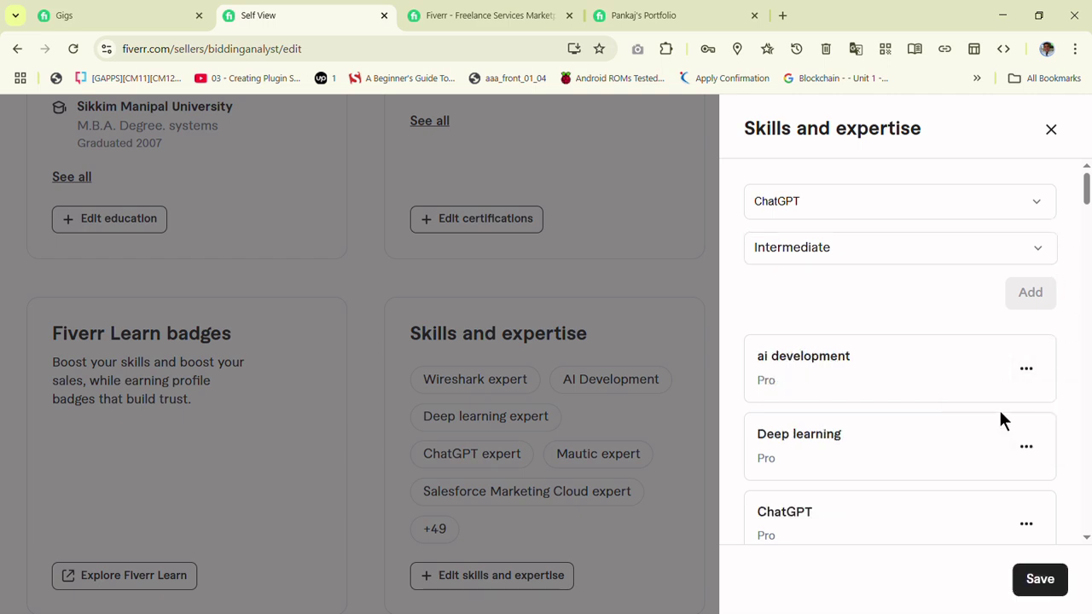
{"action": "left_click", "coordinate": [1051, 579]}
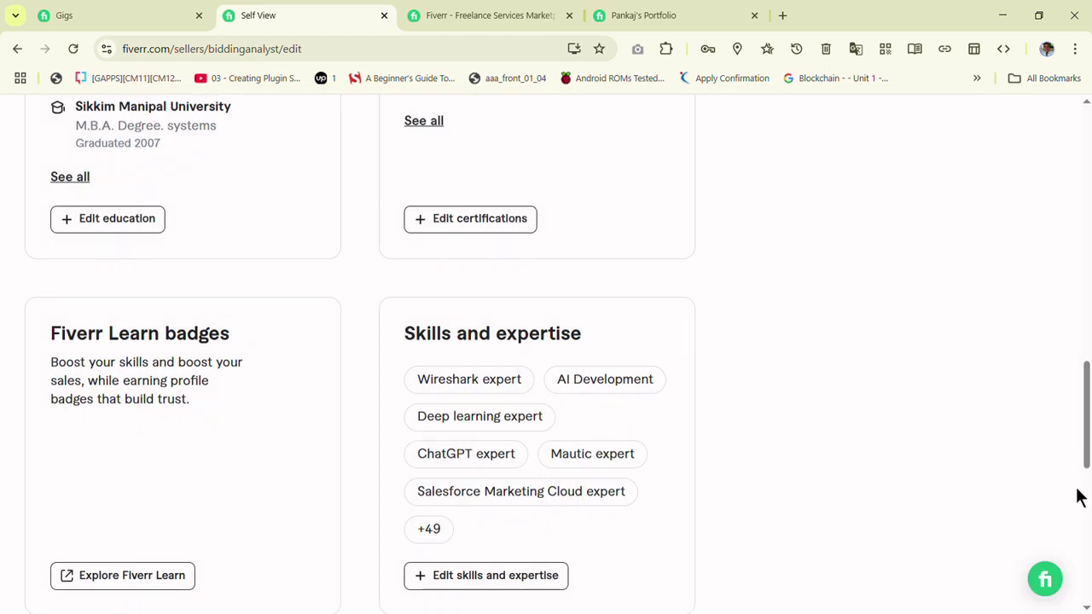
Step: Reopen the skills list, delete the Learning management systems skill near its end, and save
{"action": "left_click", "coordinate": [534, 584]}
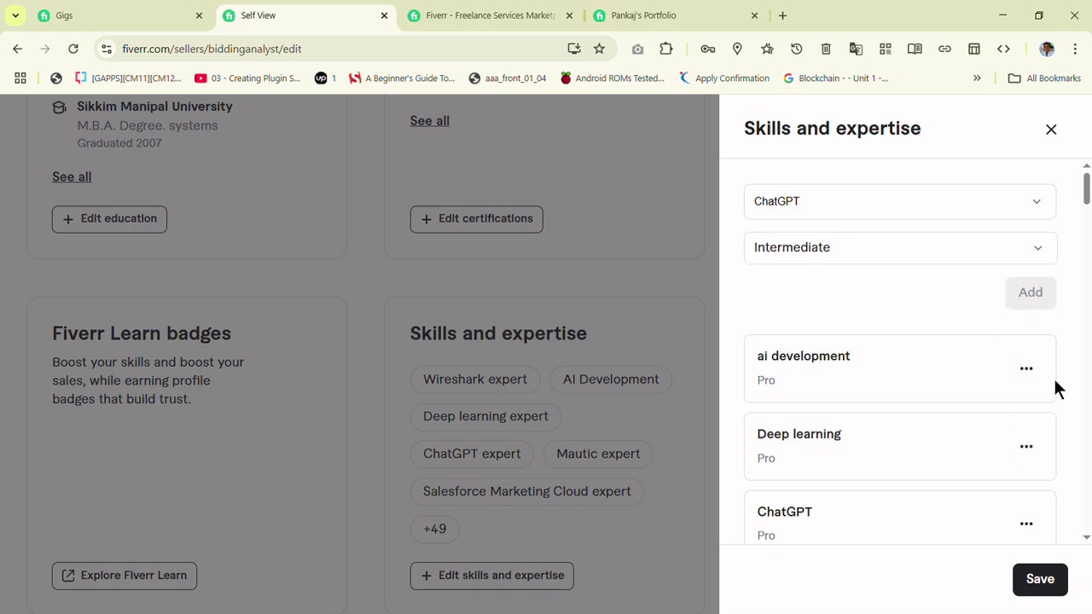
{"action": "left_click_drag", "start_coordinate": [1087, 210], "coordinate": [1085, 541]}
{"action": "left_click", "coordinate": [1028, 412]}
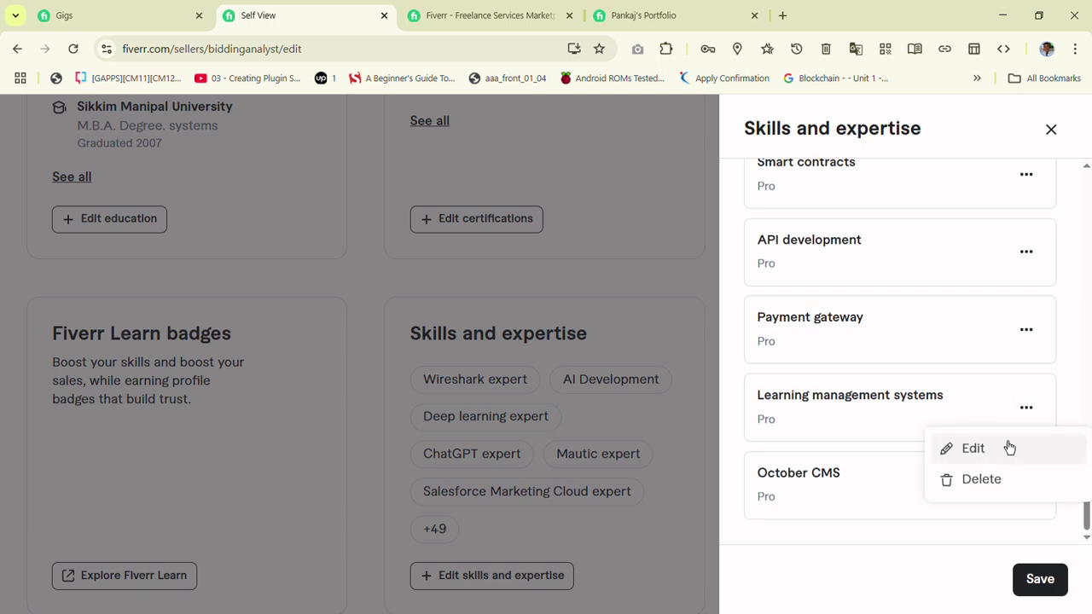
{"action": "left_click", "coordinate": [1000, 485]}
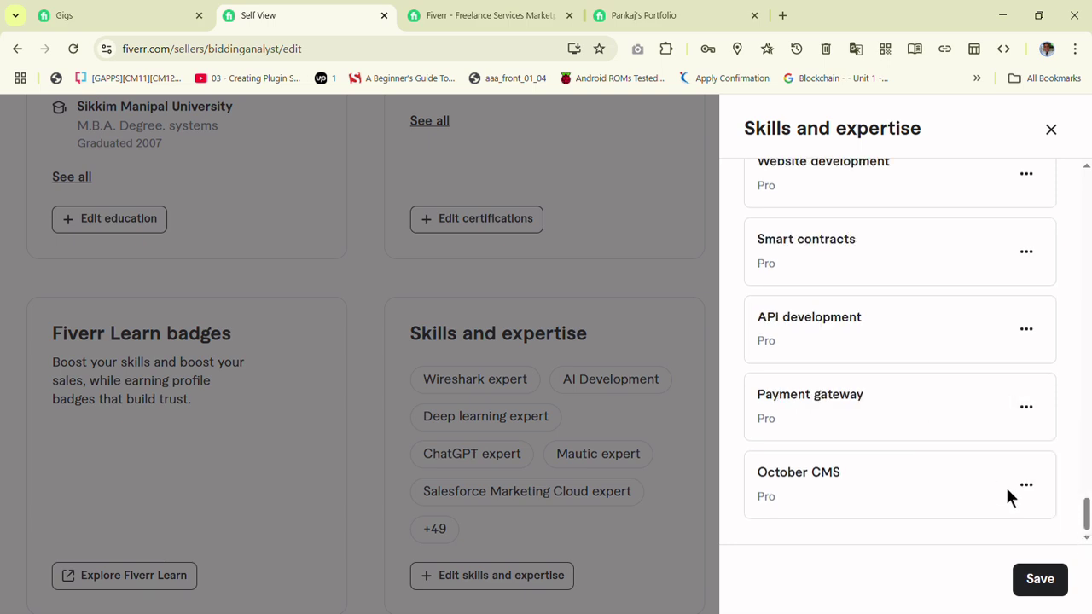
{"action": "left_click", "coordinate": [1046, 580]}
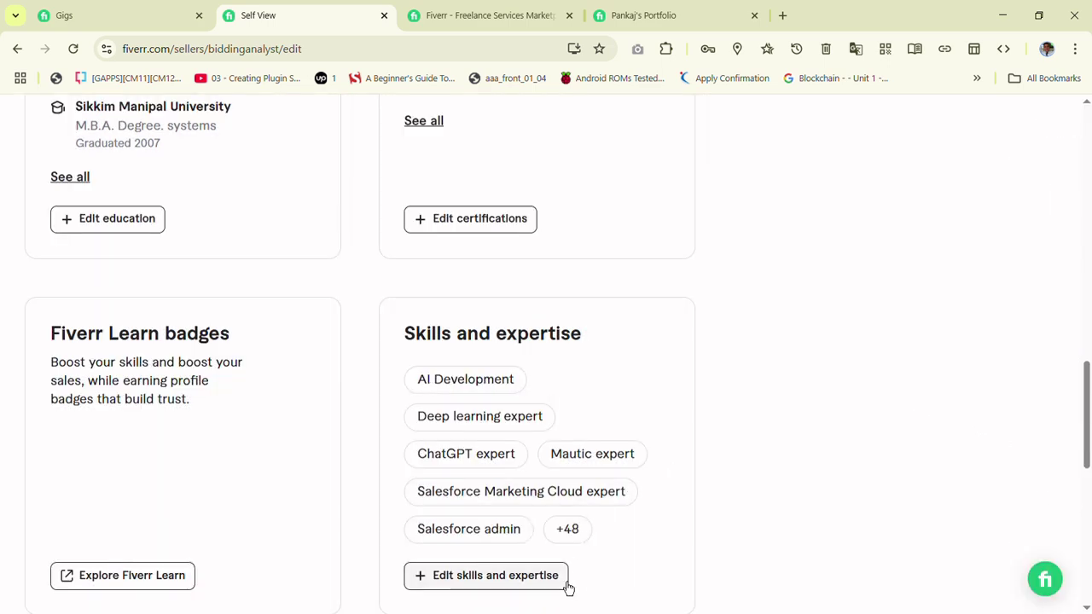
Step: Reopen the skills editor, try the Pro and Beginner levels for a new ChatGPT skill, and close it without adding the skill
{"action": "left_click", "coordinate": [564, 579]}
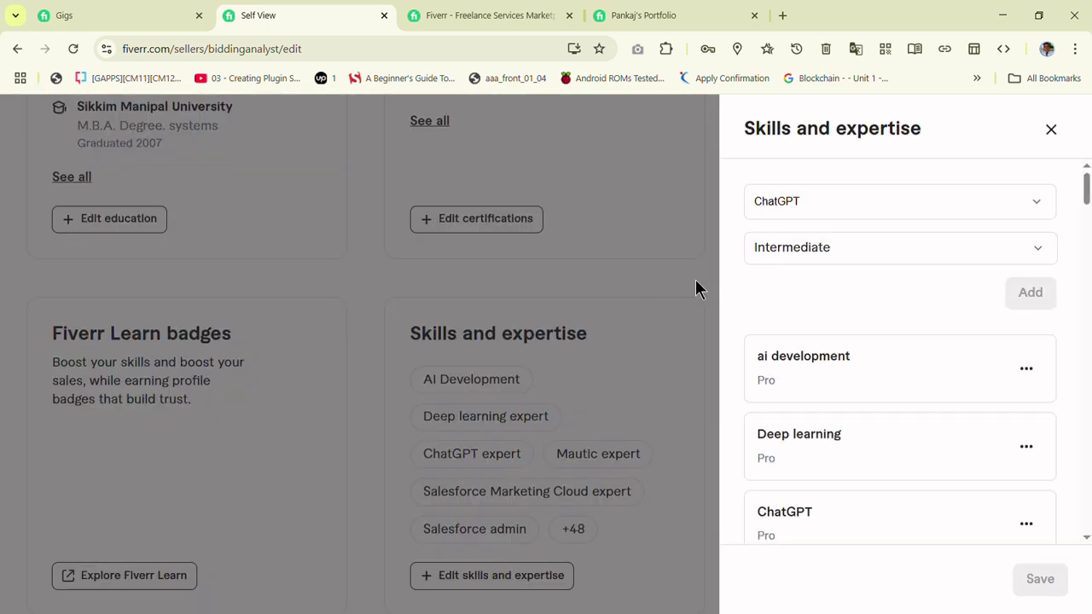
{"action": "left_click", "coordinate": [848, 249]}
{"action": "left_click", "coordinate": [880, 350]}
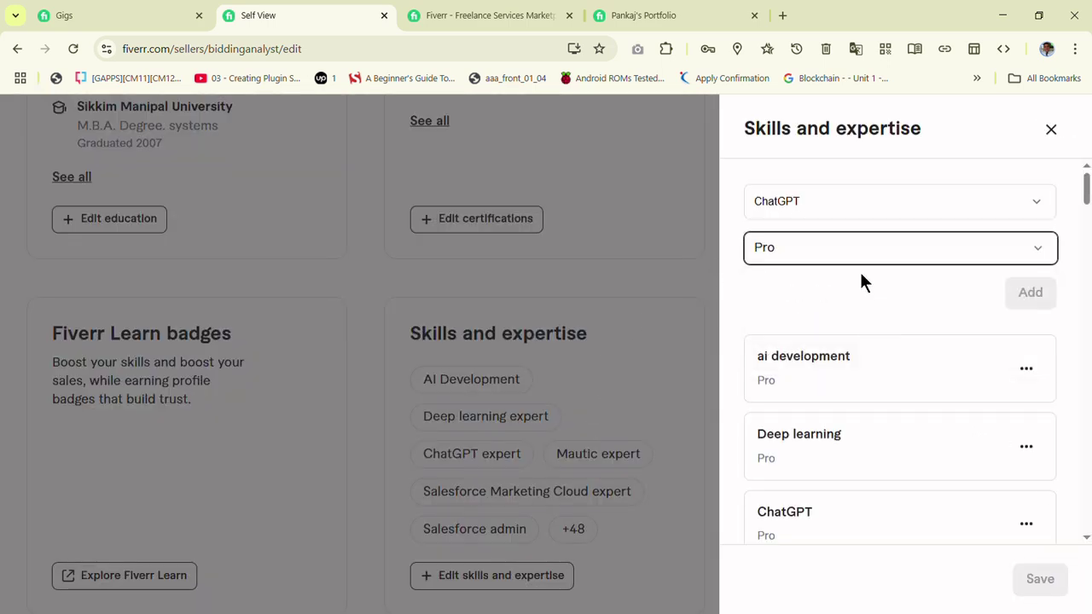
{"action": "left_click", "coordinate": [859, 256]}
{"action": "left_click", "coordinate": [850, 291]}
{"action": "left_click", "coordinate": [990, 206]}
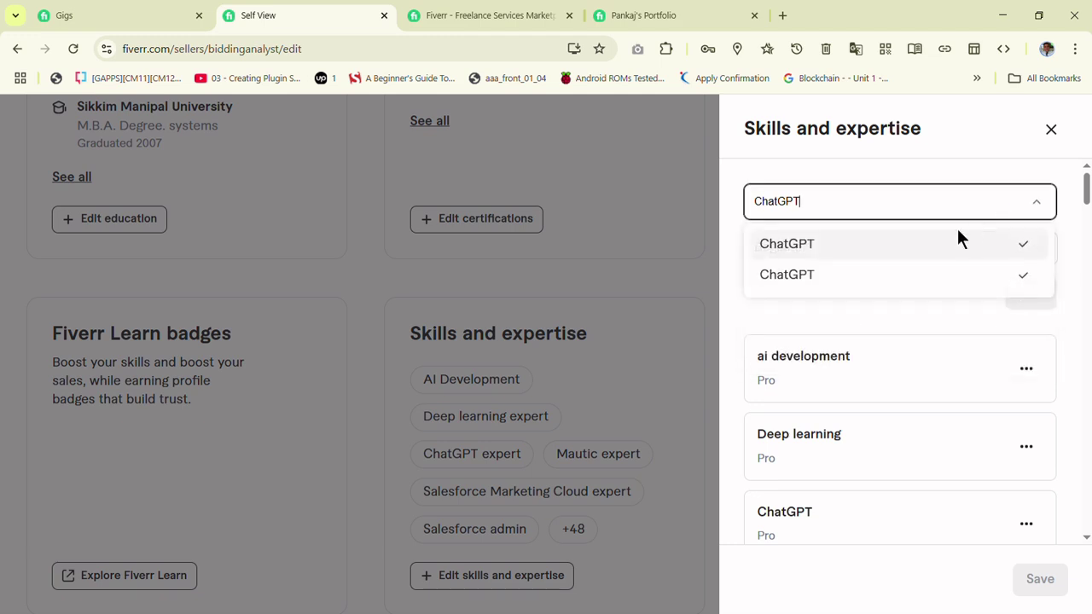
{"action": "left_click", "coordinate": [895, 284]}
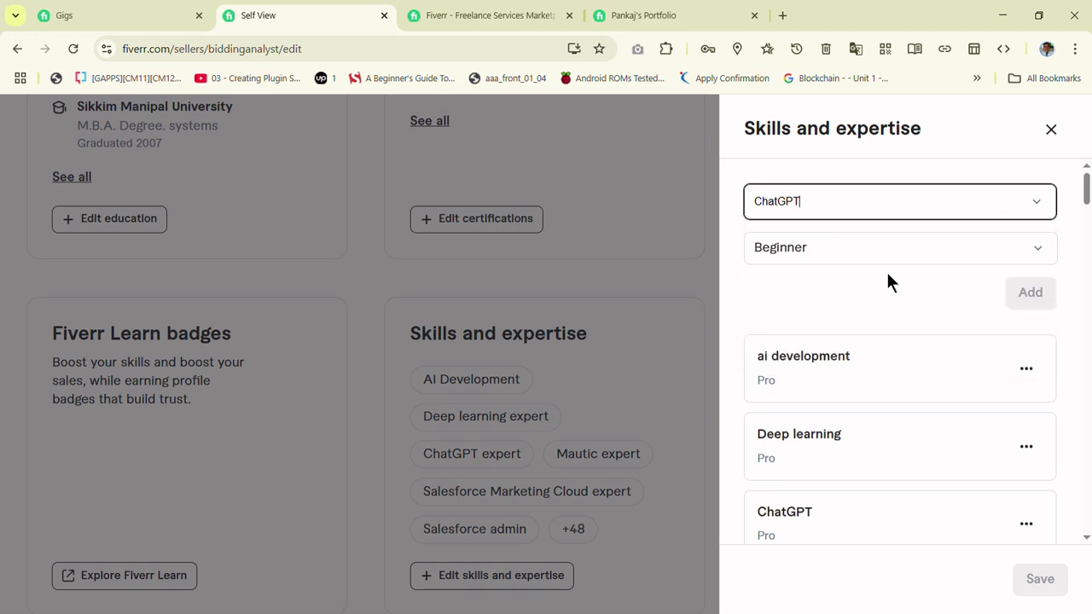
{"action": "left_click", "coordinate": [987, 213]}
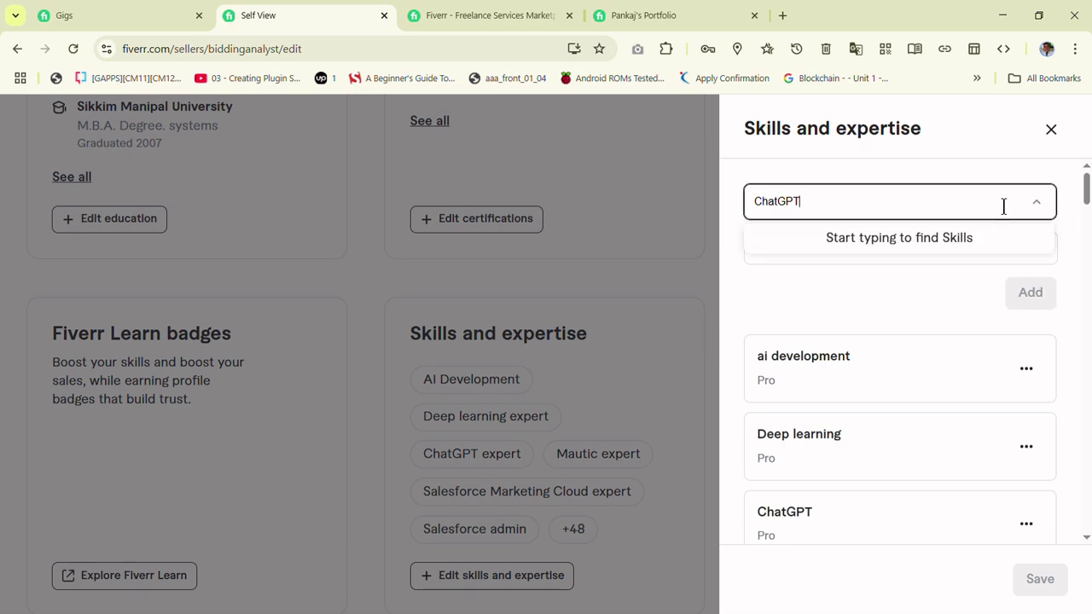
{"action": "left_click", "coordinate": [1065, 138]}
{"action": "scroll", "coordinate": [1035, 491], "scroll_direction": "down", "scroll_amount": 1}
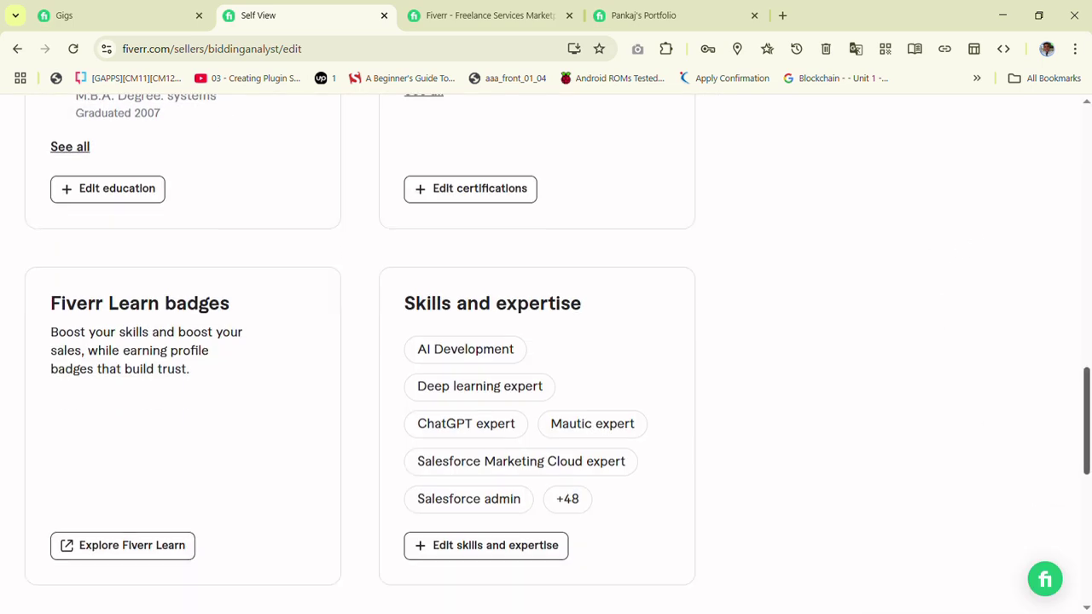
Step: Reopen the skills editor and search for "open AI" and "openAI" as a new skill
{"action": "scroll", "coordinate": [1035, 491], "scroll_direction": "up", "scroll_amount": 5}
{"action": "scroll", "coordinate": [1035, 491], "scroll_direction": "down", "scroll_amount": 3}
{"action": "scroll", "coordinate": [575, 378], "scroll_direction": "down", "scroll_amount": 3}
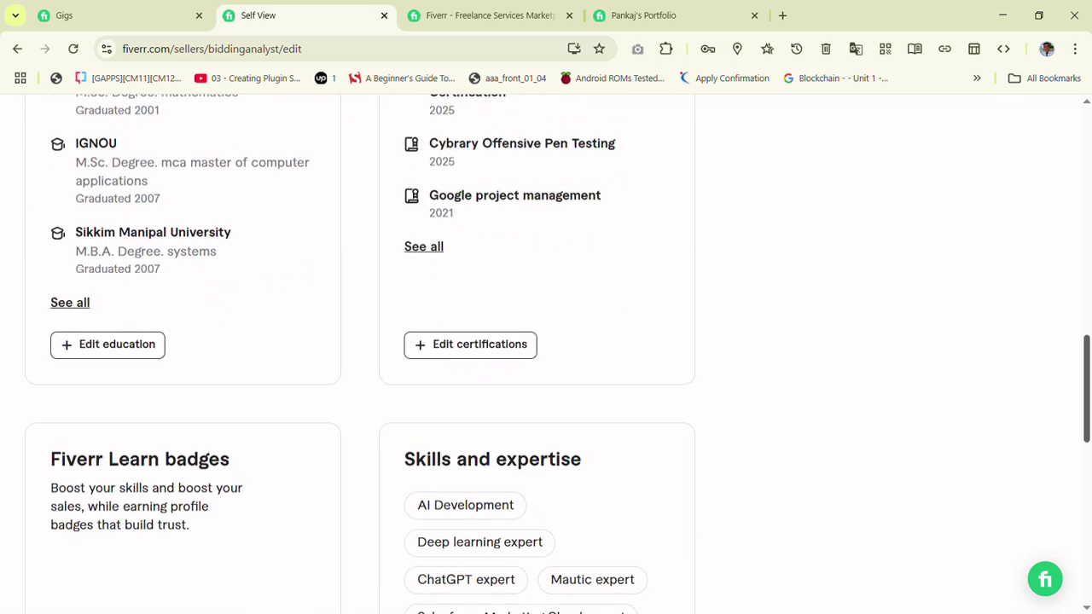
{"action": "left_click", "coordinate": [499, 411]}
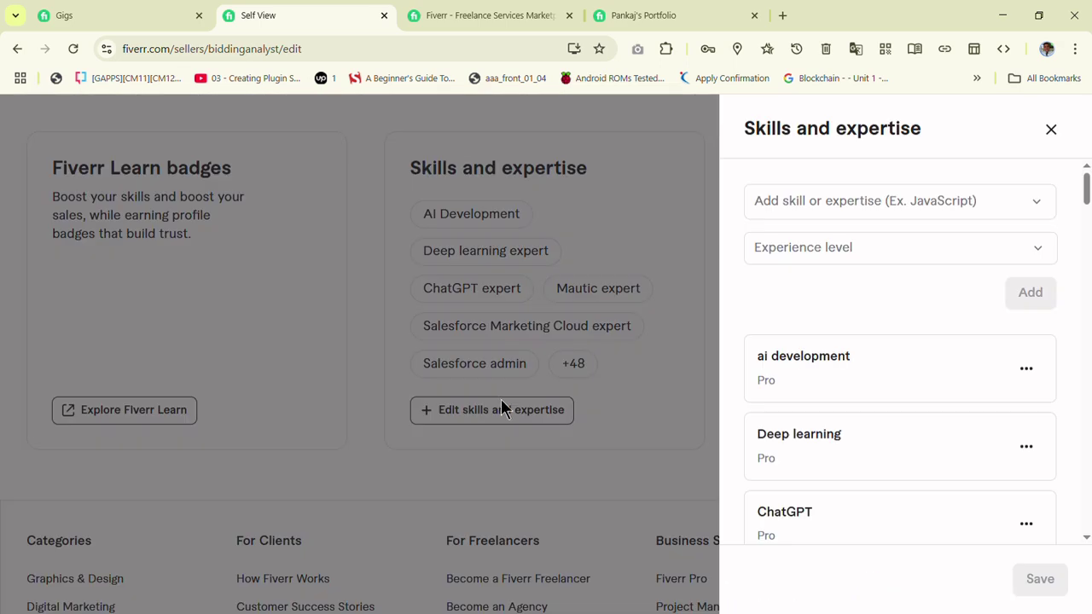
{"action": "left_click", "coordinate": [822, 213]}
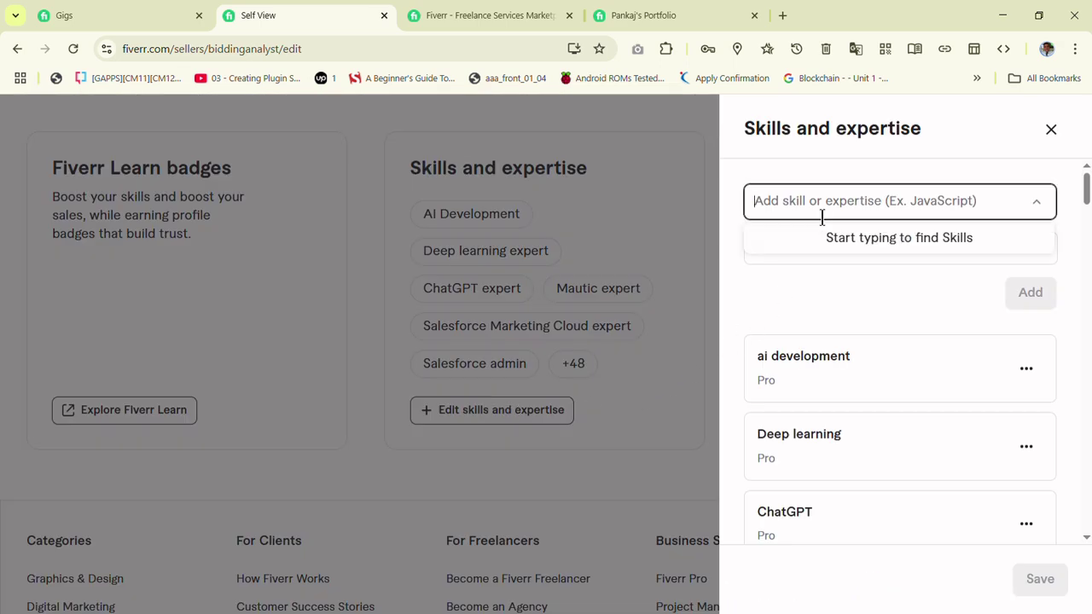
{"action": "type", "text": "open AI"}
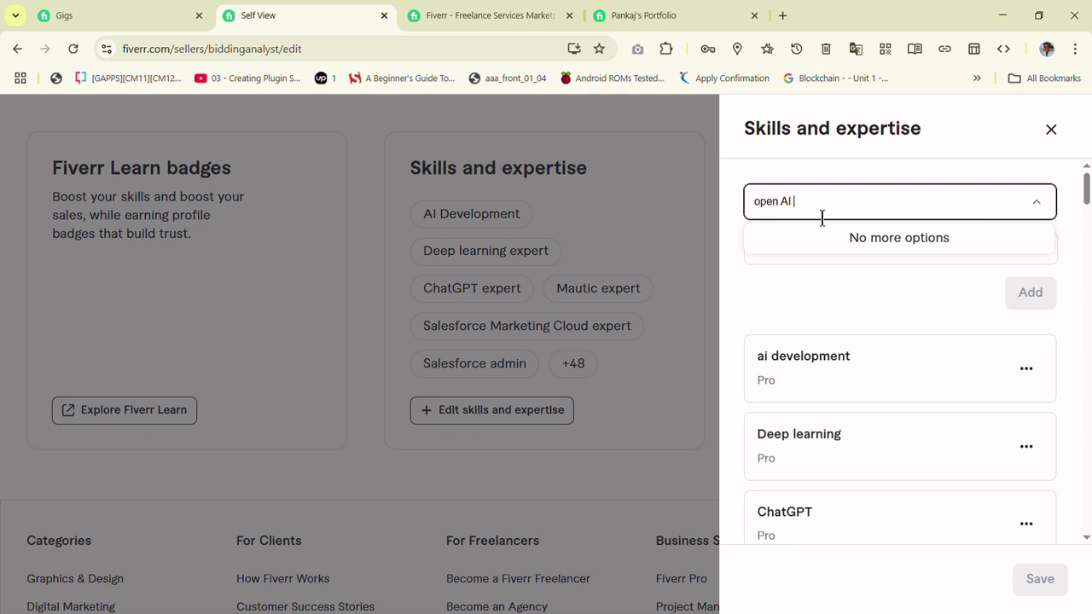
{"action": "left_click_drag", "start_coordinate": [773, 208], "coordinate": [796, 220]}
{"action": "left_click", "coordinate": [817, 210]}
{"action": "key", "text": "BackSpace"}
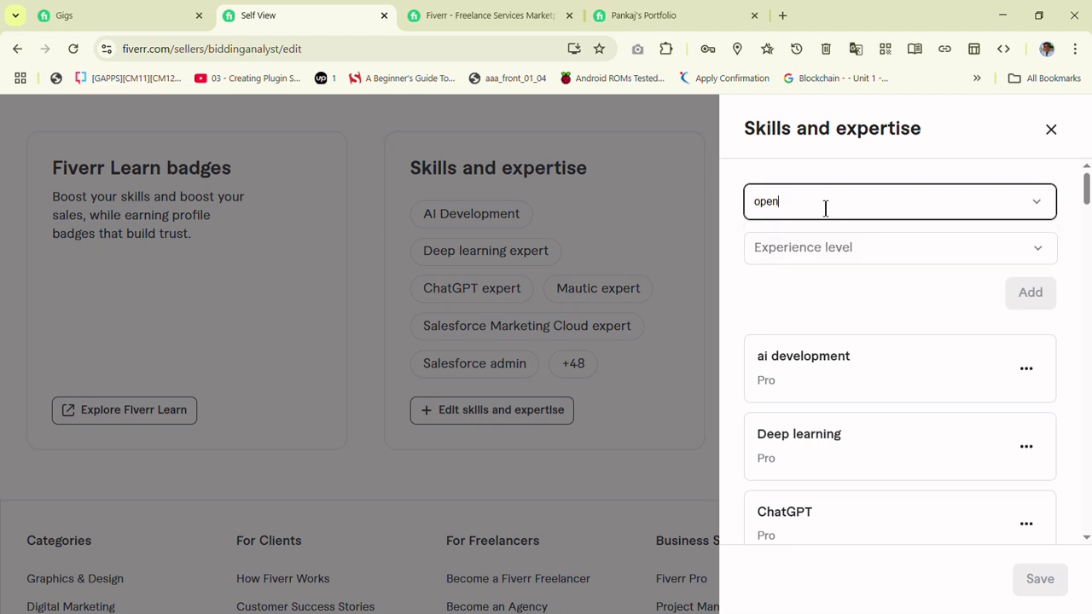
{"action": "type", "text": "A"}
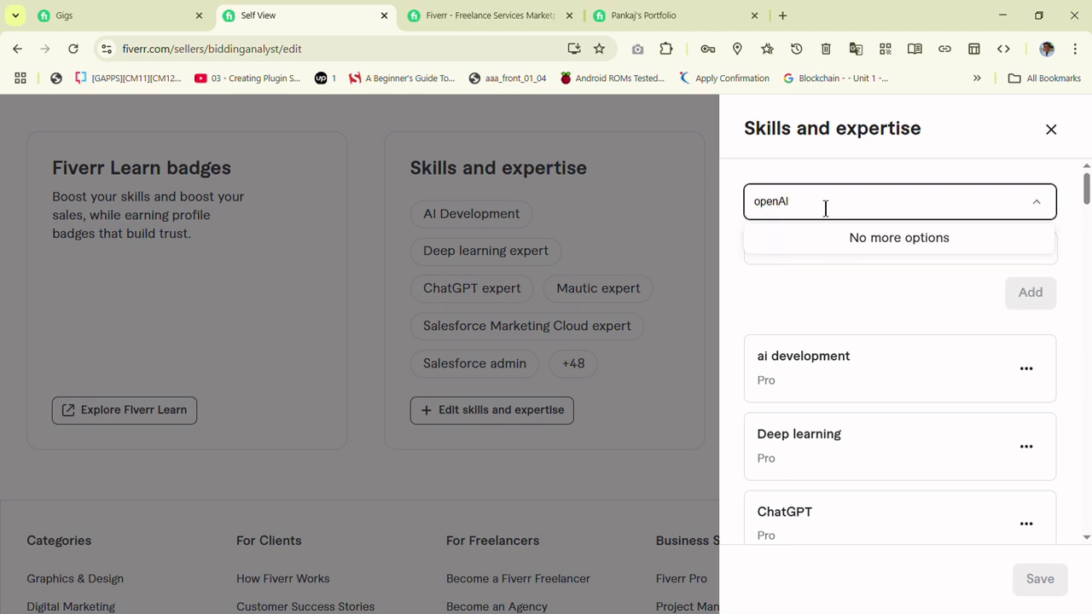
{"action": "type", "text": "I"}
Step: Try to add GPT-3 as a skill with the Intermediate experience level, and close the skills editor
{"action": "left_click", "coordinate": [899, 256]}
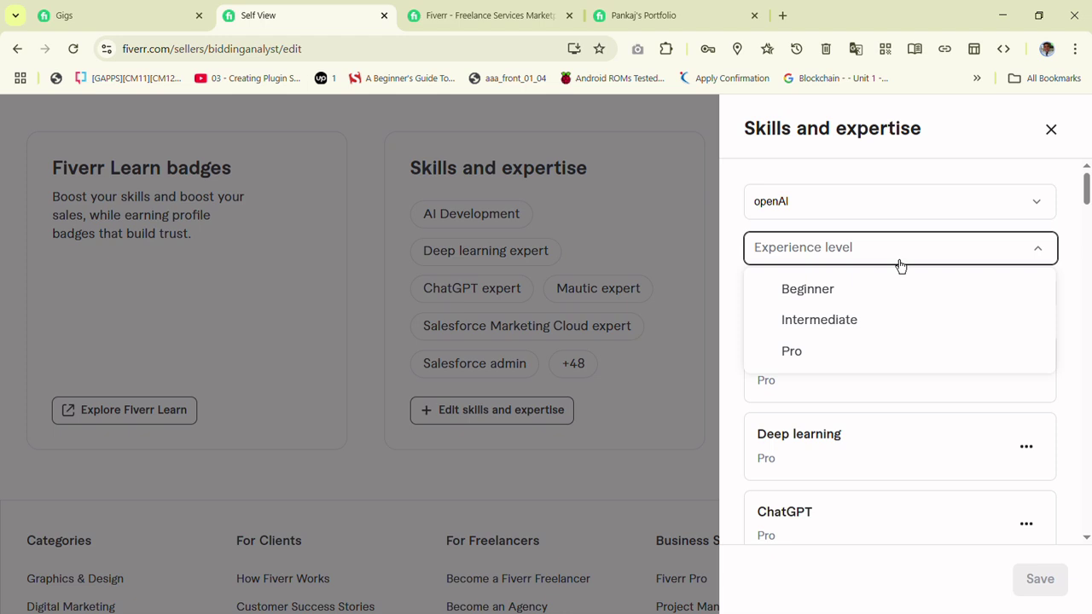
{"action": "left_click", "coordinate": [870, 263]}
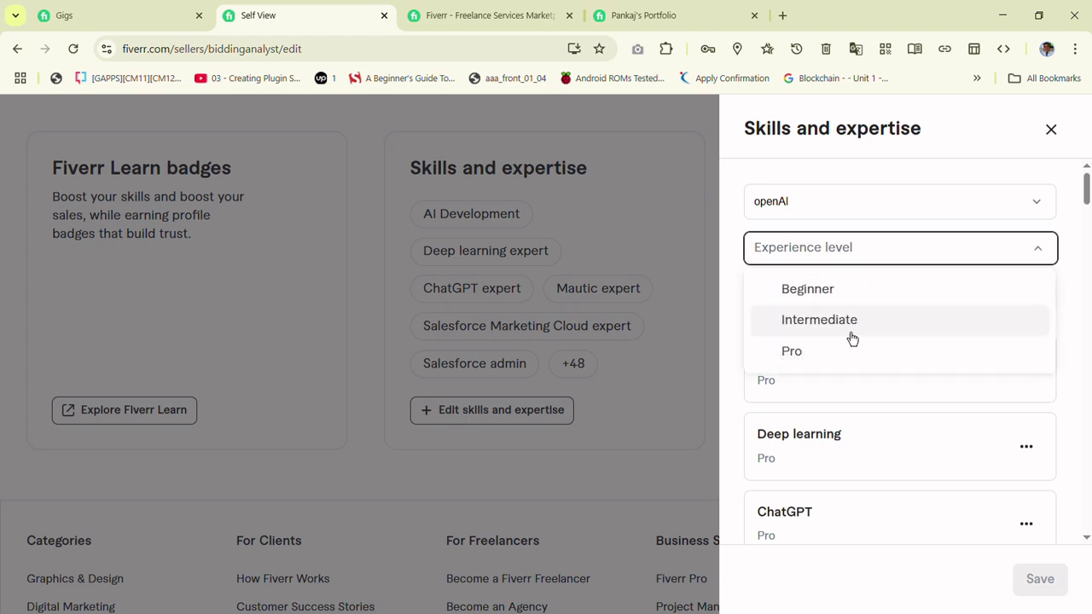
{"action": "left_click", "coordinate": [851, 338]}
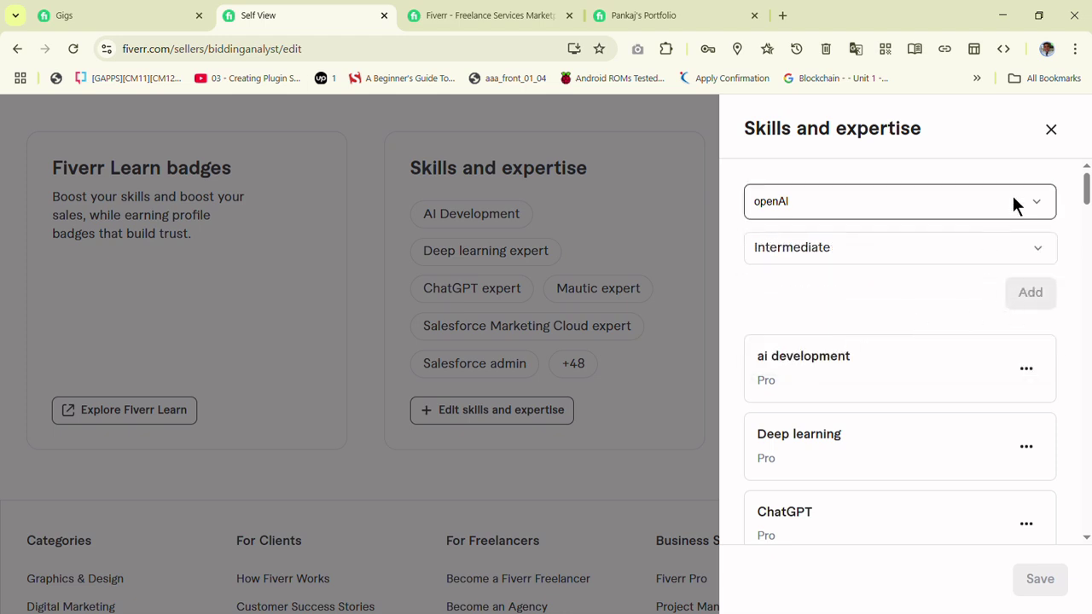
{"action": "left_click", "coordinate": [957, 214]}
{"action": "left_click_drag", "start_coordinate": [959, 214], "coordinate": [736, 232]}
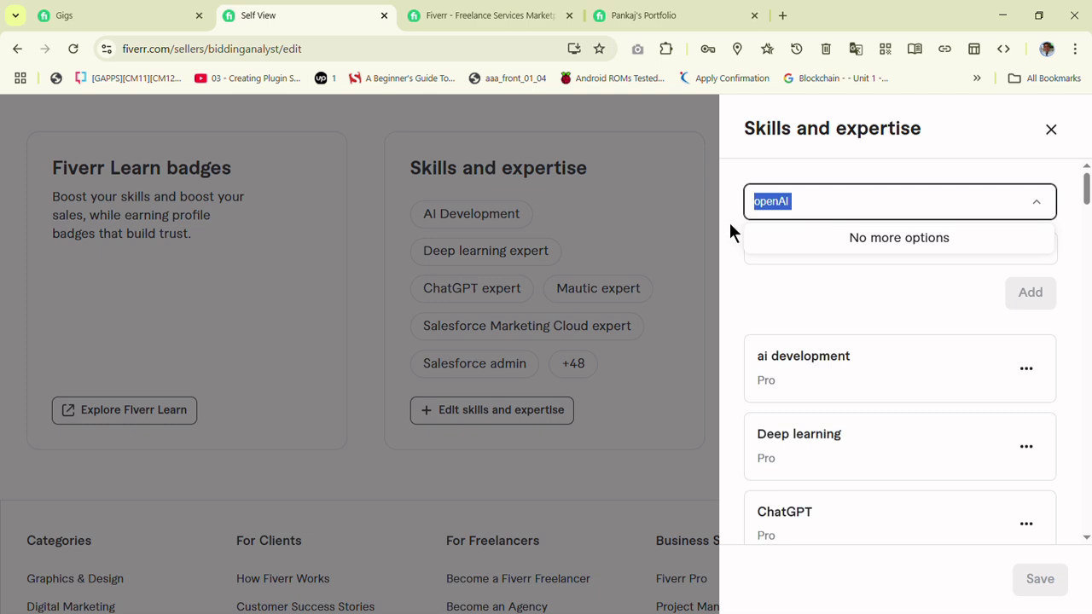
{"action": "key", "text": "BackSpace"}
{"action": "type", "text": "GPT"}
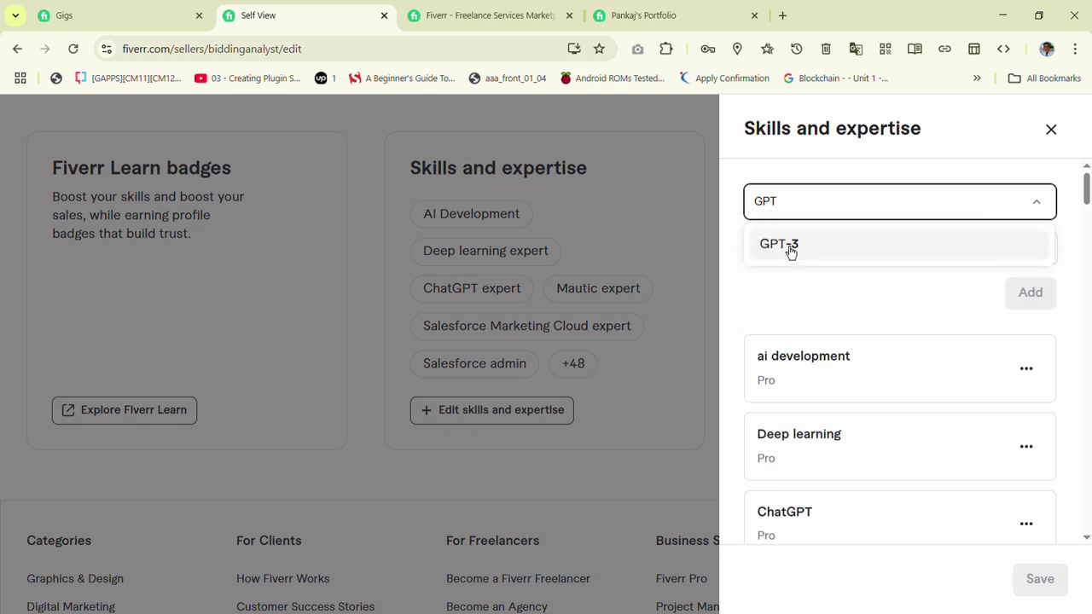
{"action": "left_click", "coordinate": [790, 246]}
{"action": "left_click", "coordinate": [1031, 290]}
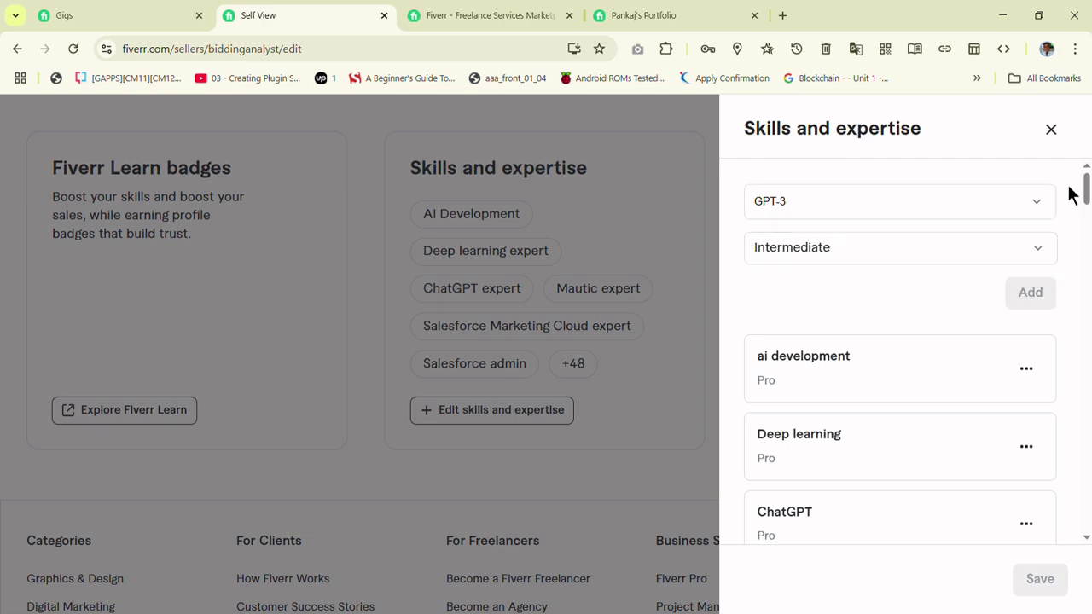
{"action": "left_click", "coordinate": [1051, 130]}
Step: Preview the public version of the seller profile and view its Portfolio and Services sections
{"action": "scroll", "coordinate": [1079, 412], "scroll_direction": "down", "scroll_amount": 5}
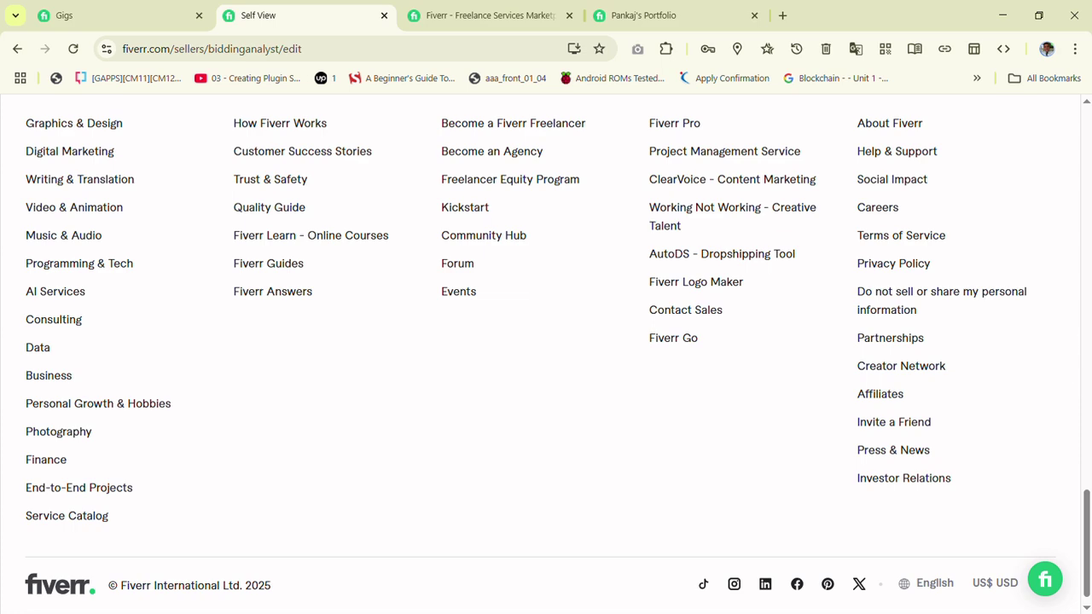
{"action": "left_click_drag", "start_coordinate": [1086, 512], "coordinate": [1049, 53]}
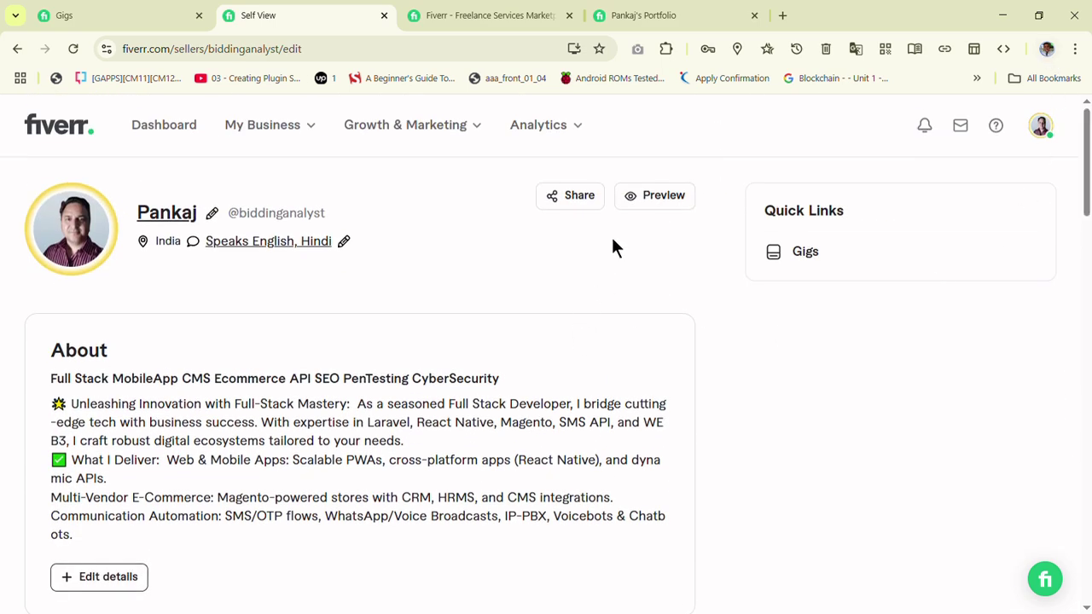
{"action": "left_click", "coordinate": [640, 201]}
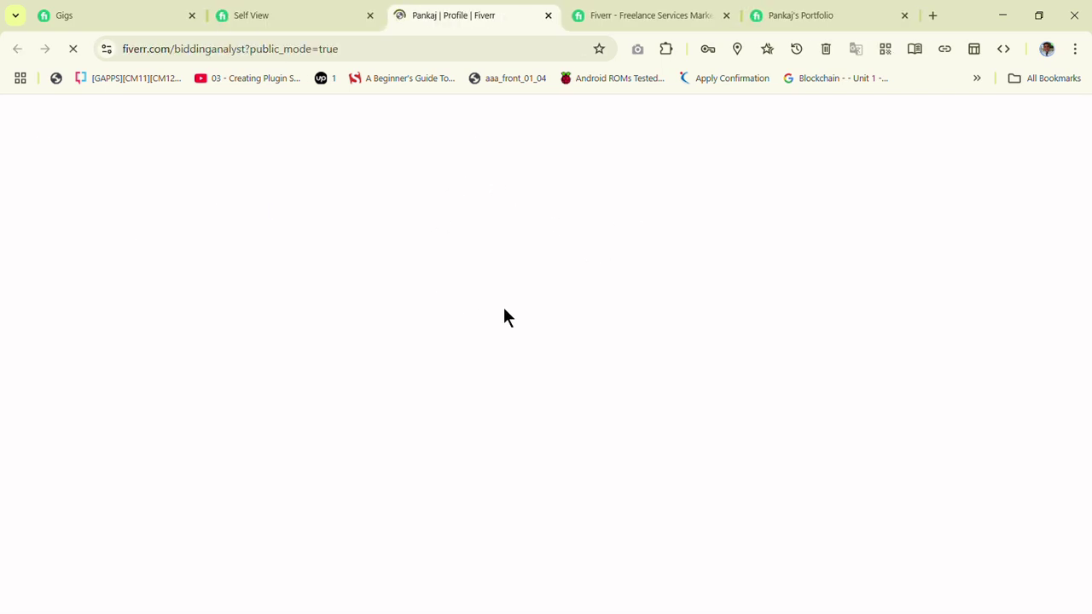
{"action": "left_click_drag", "start_coordinate": [1087, 171], "coordinate": [1087, 326]}
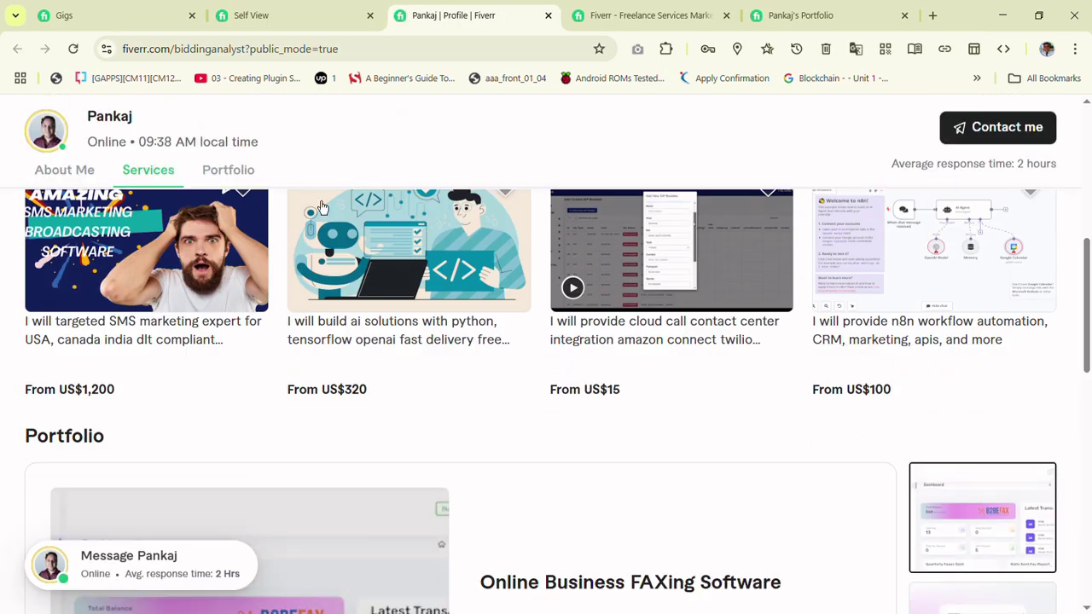
{"action": "left_click", "coordinate": [238, 177]}
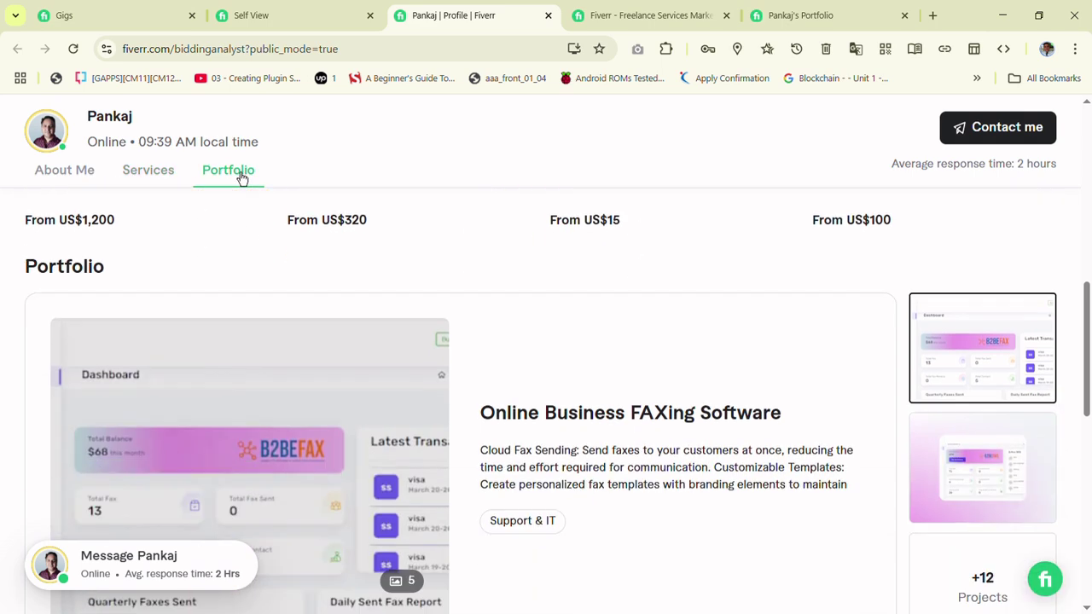
{"action": "left_click", "coordinate": [162, 172]}
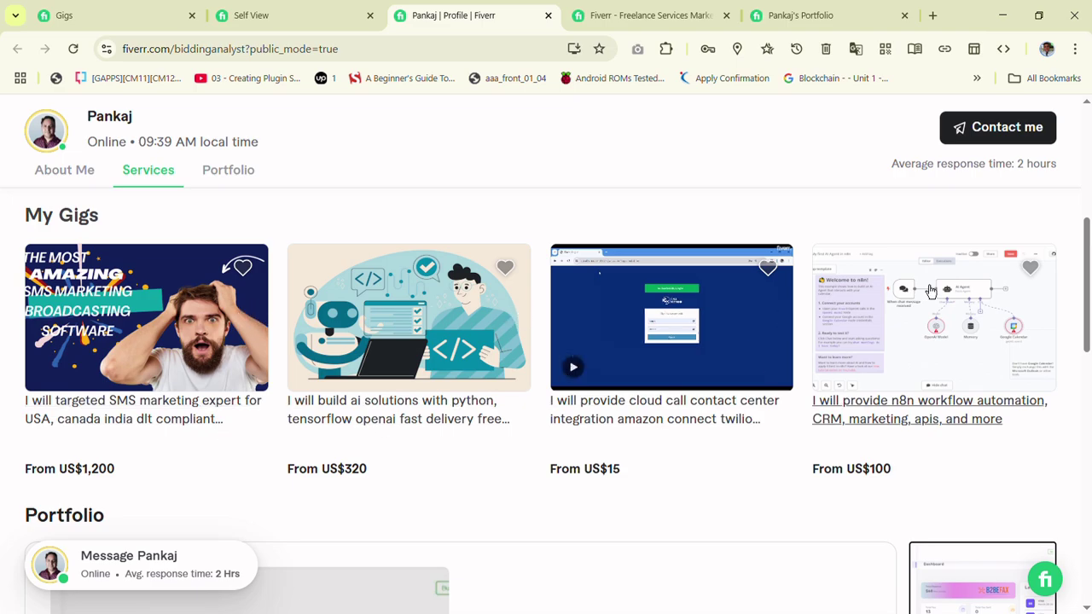
Step: Examine the skills, gigs and portfolio projects shown on the public profile preview
{"action": "scroll", "coordinate": [930, 290], "scroll_direction": "down", "scroll_amount": 3}
{"action": "scroll", "coordinate": [546, 401], "scroll_direction": "down", "scroll_amount": 5}
{"action": "scroll", "coordinate": [1028, 199], "scroll_direction": "up", "scroll_amount": 10}
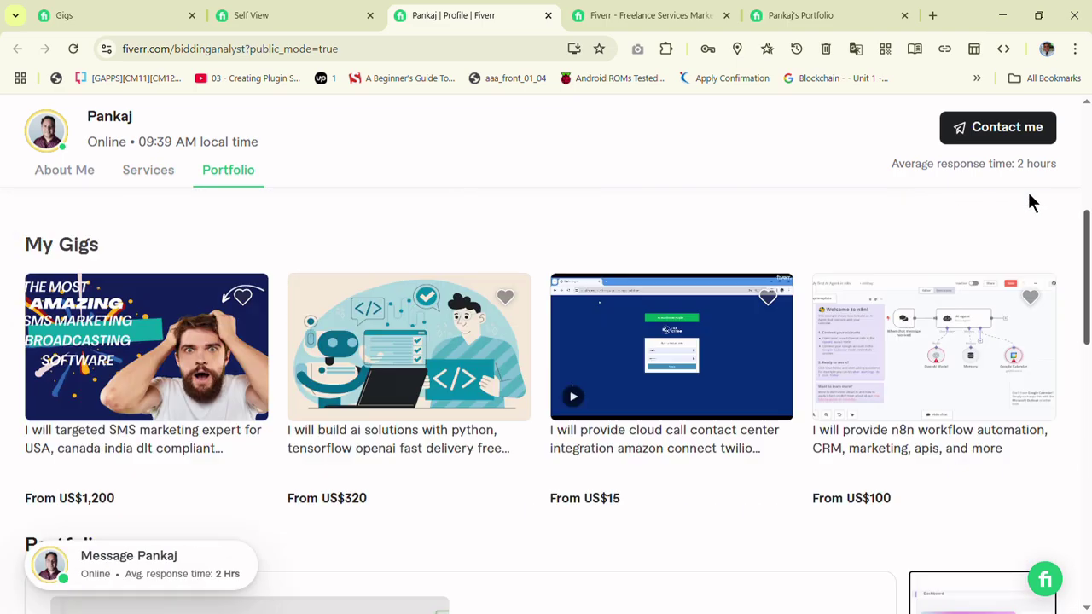
{"action": "scroll", "coordinate": [1015, 132], "scroll_direction": "up", "scroll_amount": 2}
{"action": "scroll", "coordinate": [1045, 171], "scroll_direction": "down", "scroll_amount": 3}
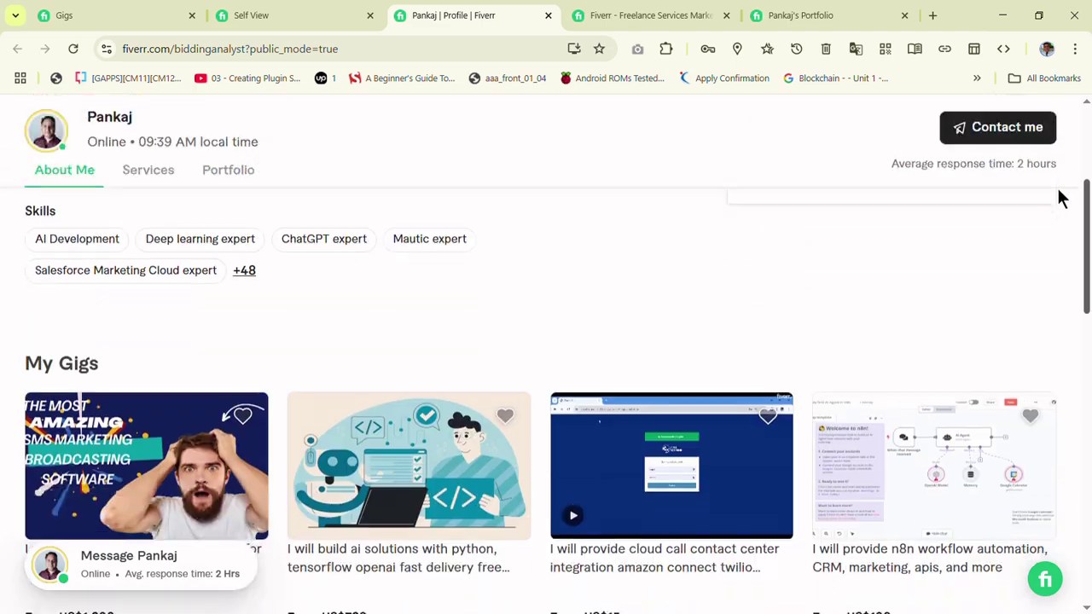
{"action": "scroll", "coordinate": [1054, 185], "scroll_direction": "up", "scroll_amount": 1}
{"action": "scroll", "coordinate": [1055, 188], "scroll_direction": "down", "scroll_amount": 3}
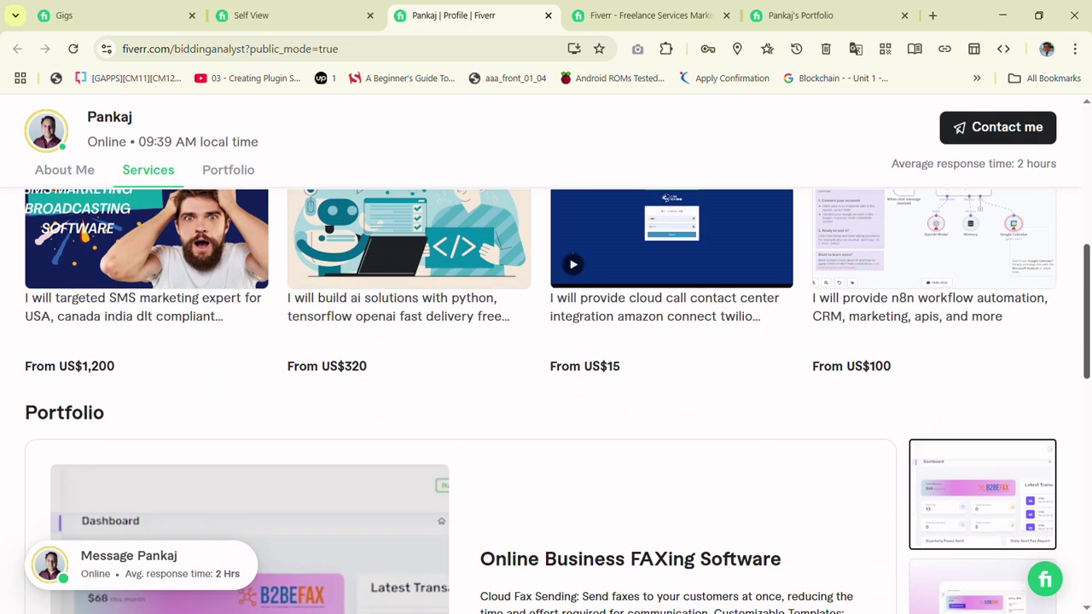
{"action": "scroll", "coordinate": [546, 401], "scroll_direction": "down", "scroll_amount": 5}
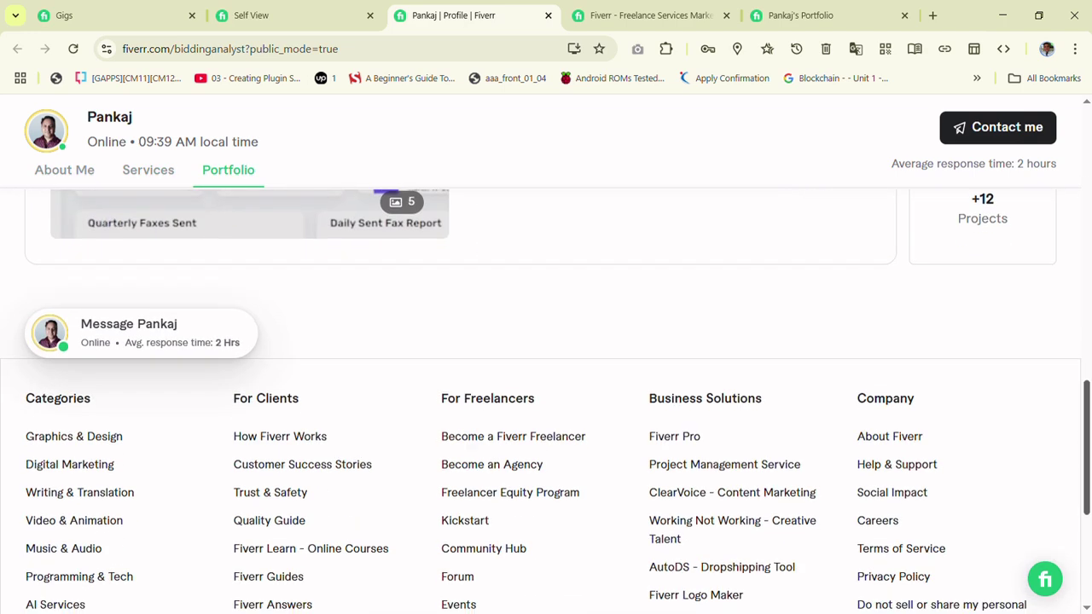
{"action": "scroll", "coordinate": [1007, 158], "scroll_direction": "up", "scroll_amount": 6}
{"action": "scroll", "coordinate": [1007, 159], "scroll_direction": "down", "scroll_amount": 5}
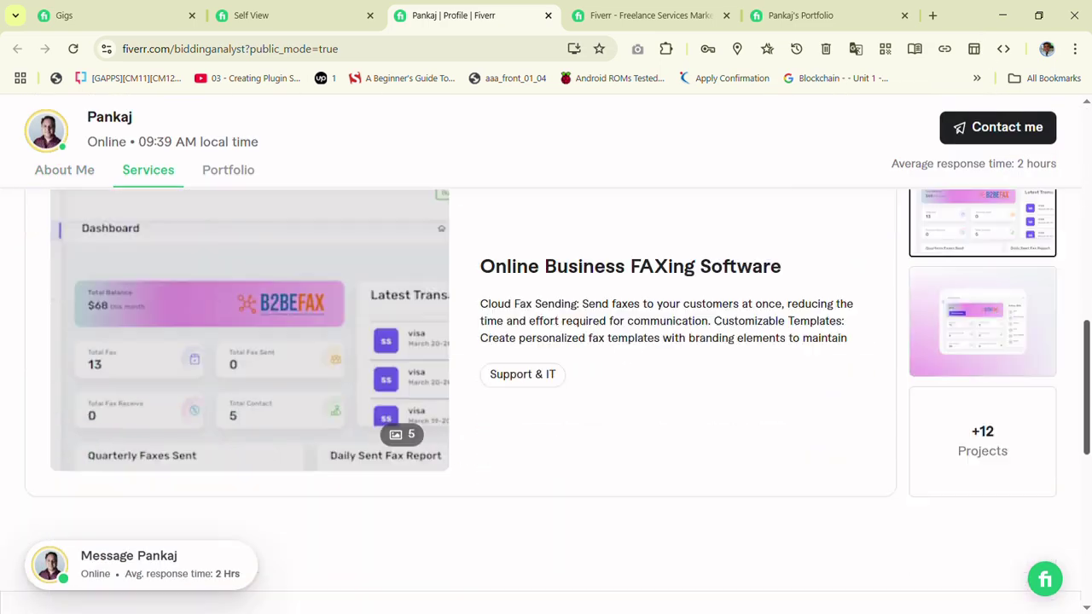
{"action": "scroll", "coordinate": [546, 341], "scroll_direction": "down", "scroll_amount": 3}
Step: View the seller's message form and close it without sending, and open the list of inbox conversations
{"action": "left_click", "coordinate": [157, 340]}
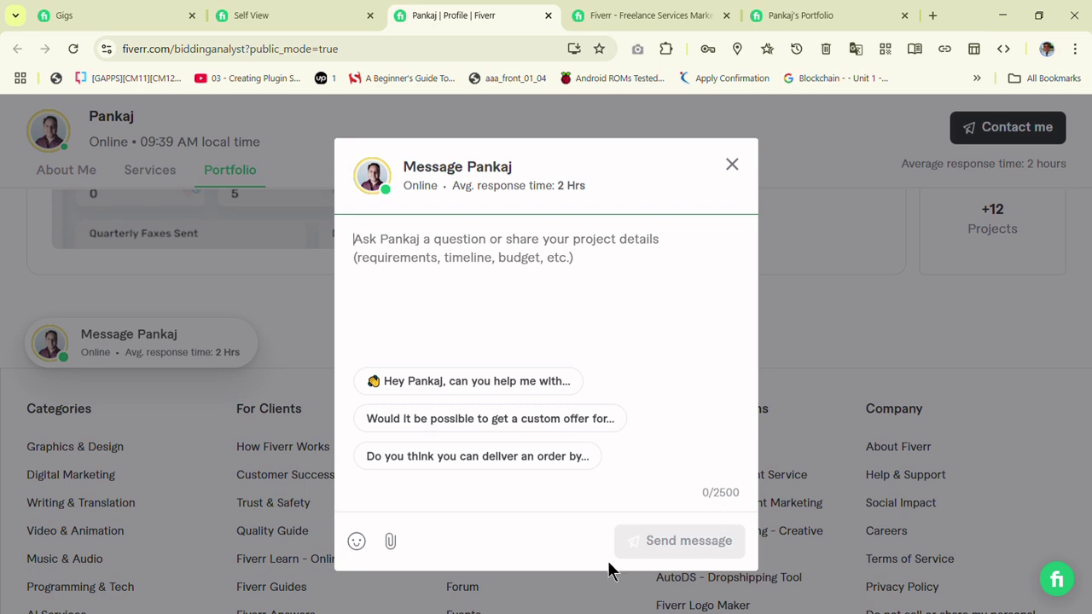
{"action": "left_click", "coordinate": [734, 167]}
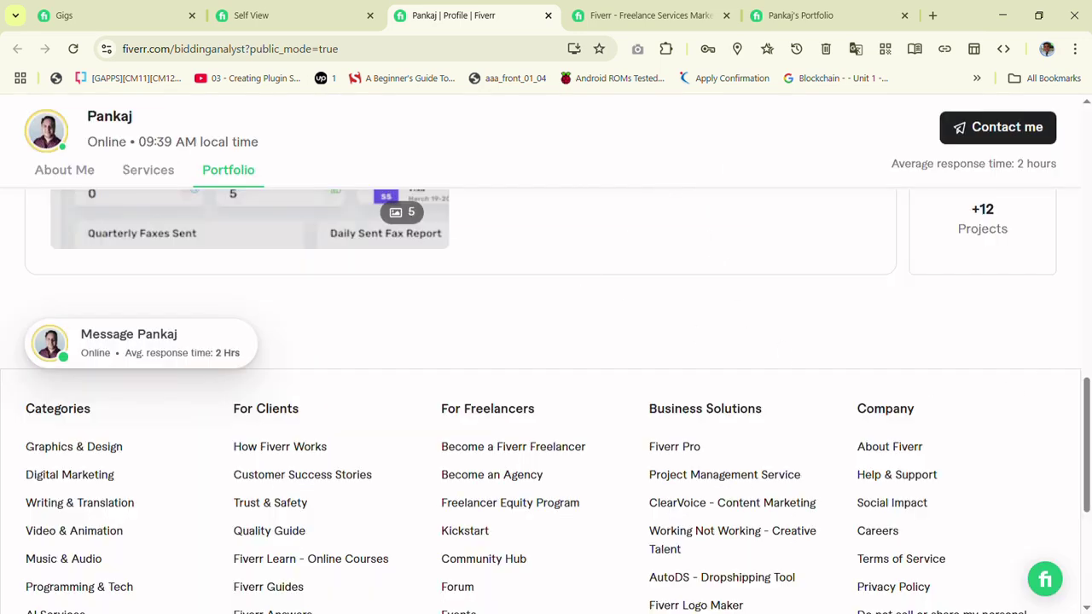
{"action": "scroll", "coordinate": [1082, 113], "scroll_direction": "up", "scroll_amount": 20}
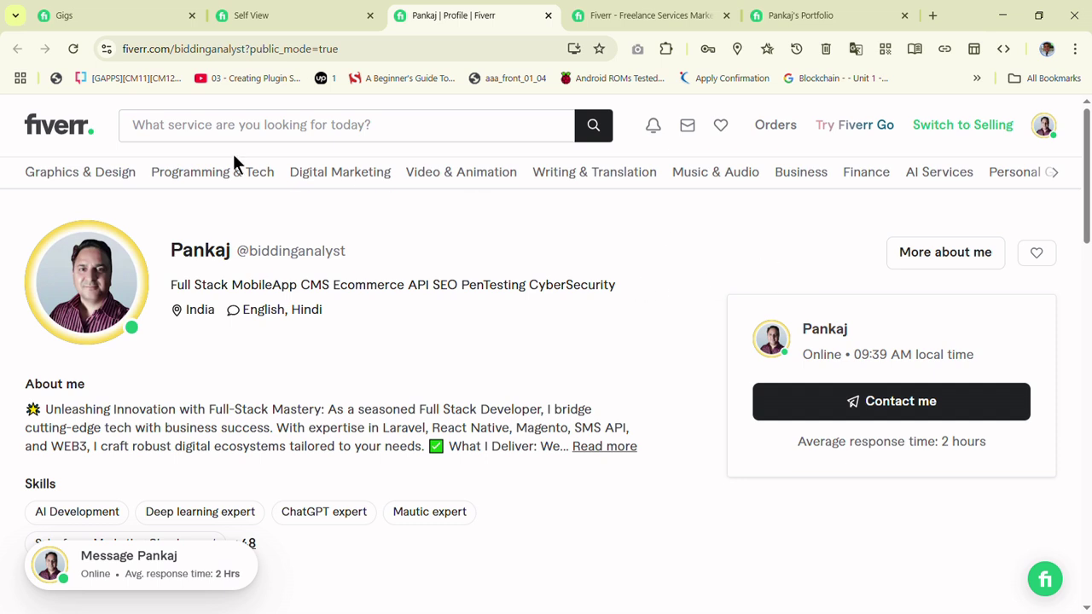
{"action": "left_click", "coordinate": [688, 128]}
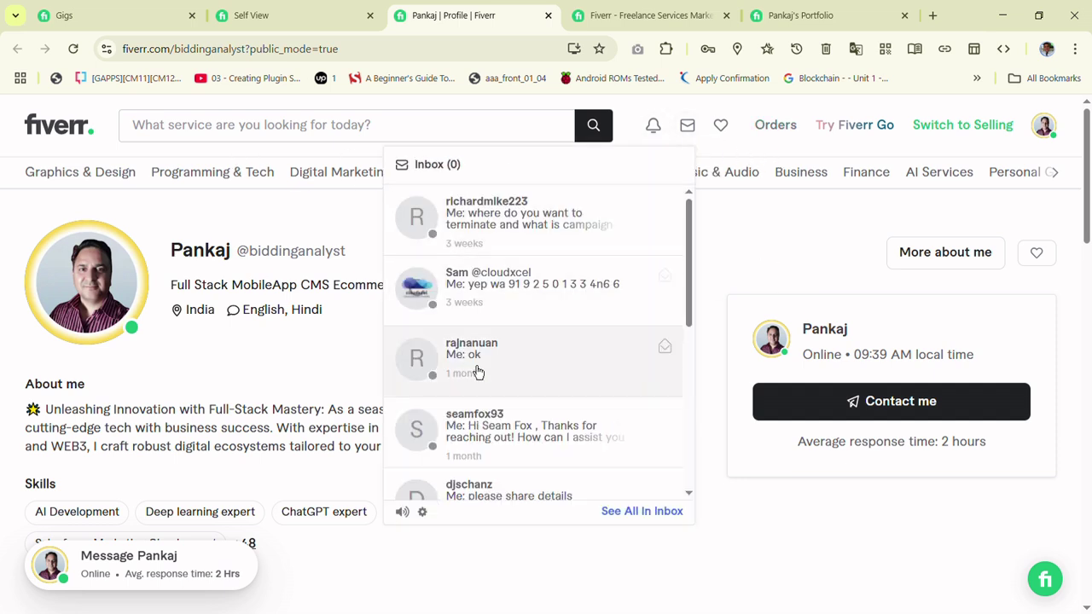